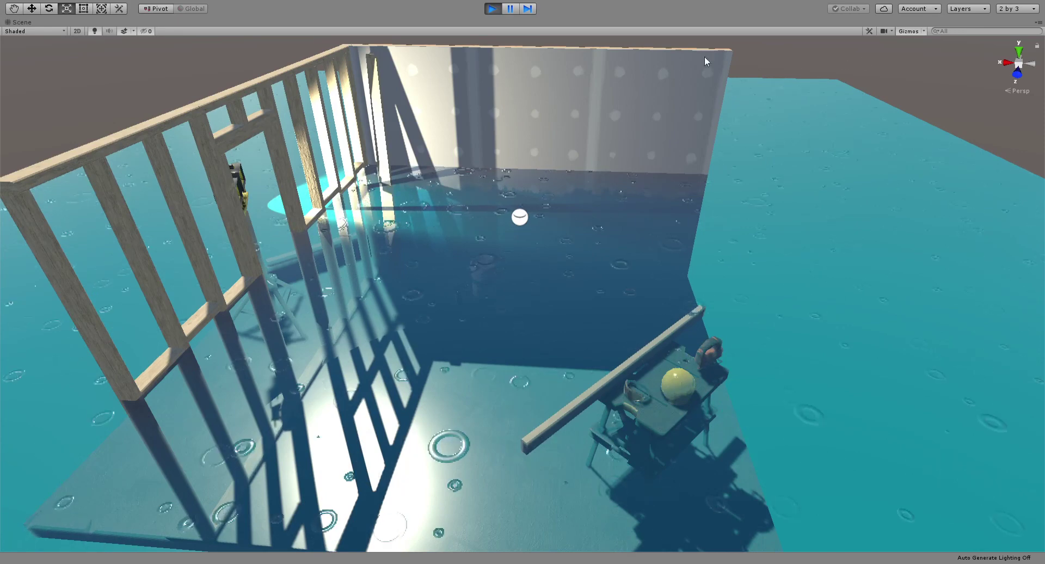
Step: Stop the play mode preview and open the Ripples shader graph in a maximized view
key("shift+space")
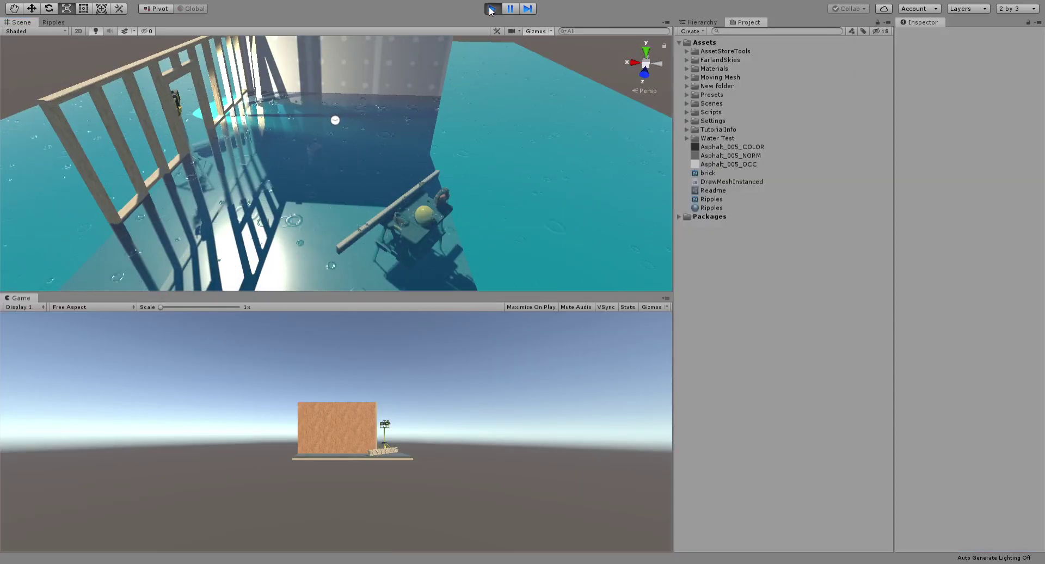
left_click(491, 10)
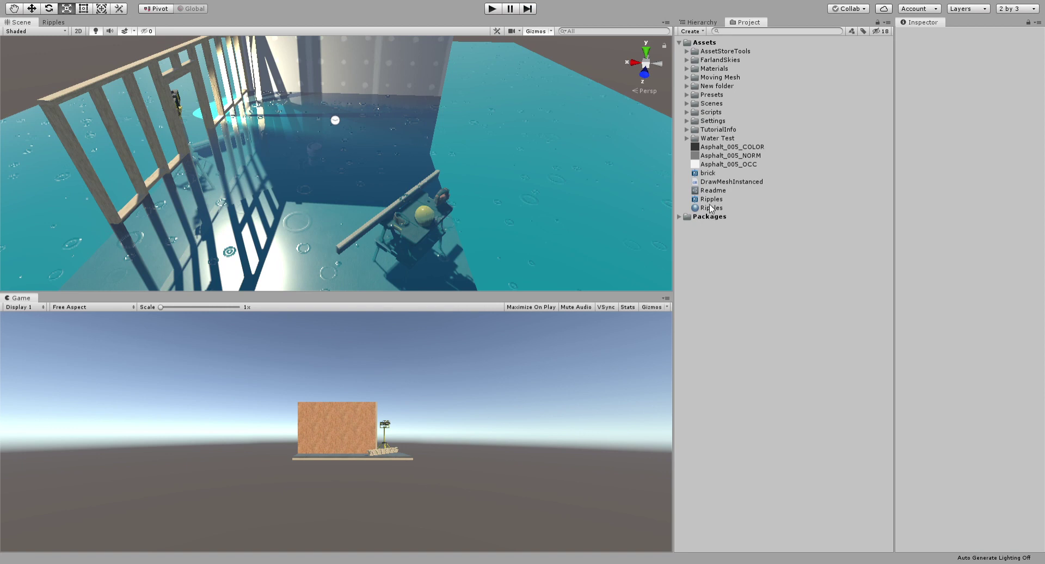
left_click(711, 199)
mouse_move(710, 199)
left_mouse_down()
mouse_move(586, 201)
mouse_move(718, 203)
left_mouse_up()
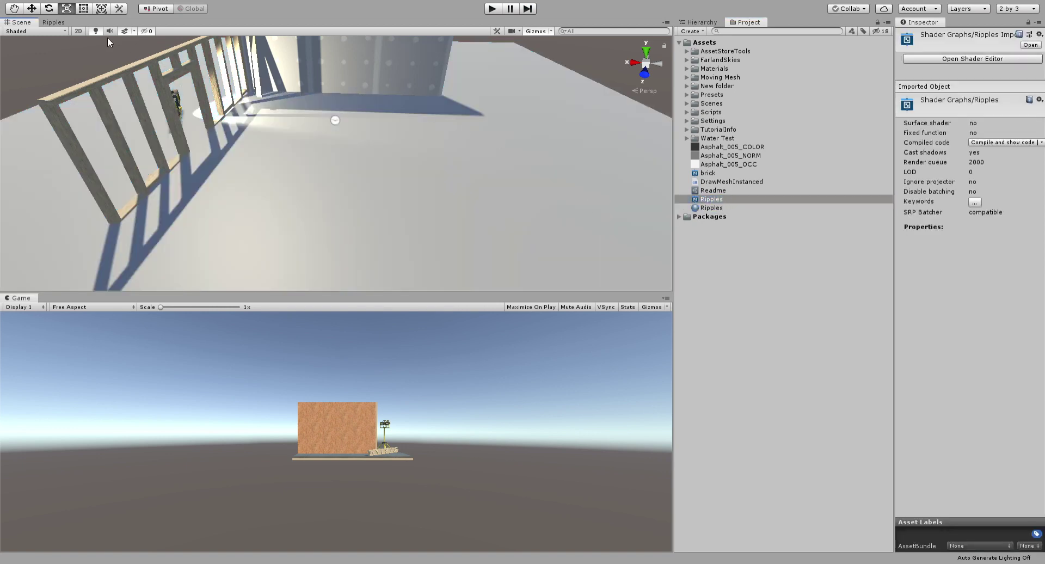
left_click(48, 9)
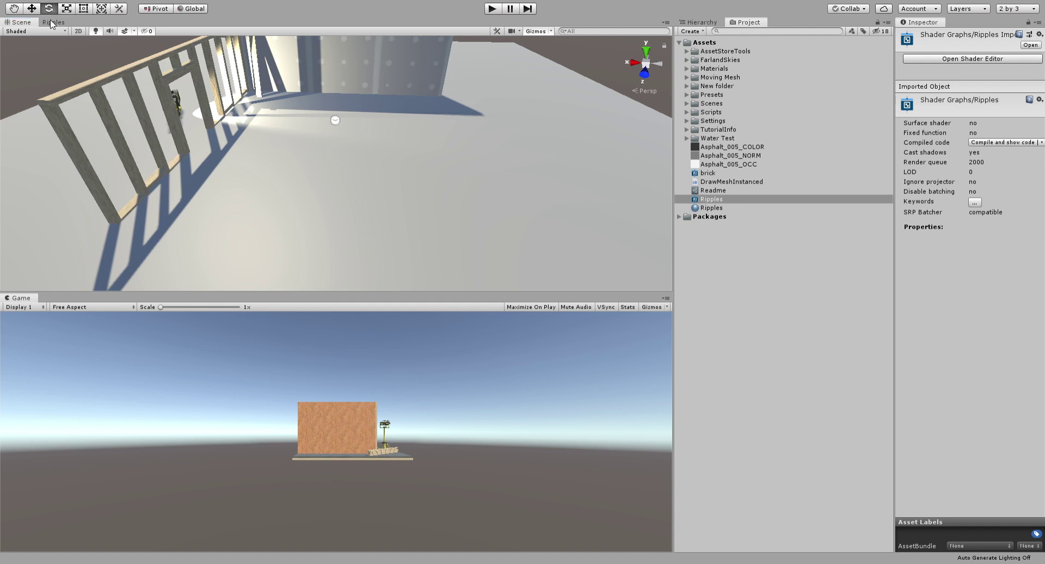
left_click(55, 22)
key("shift+space")
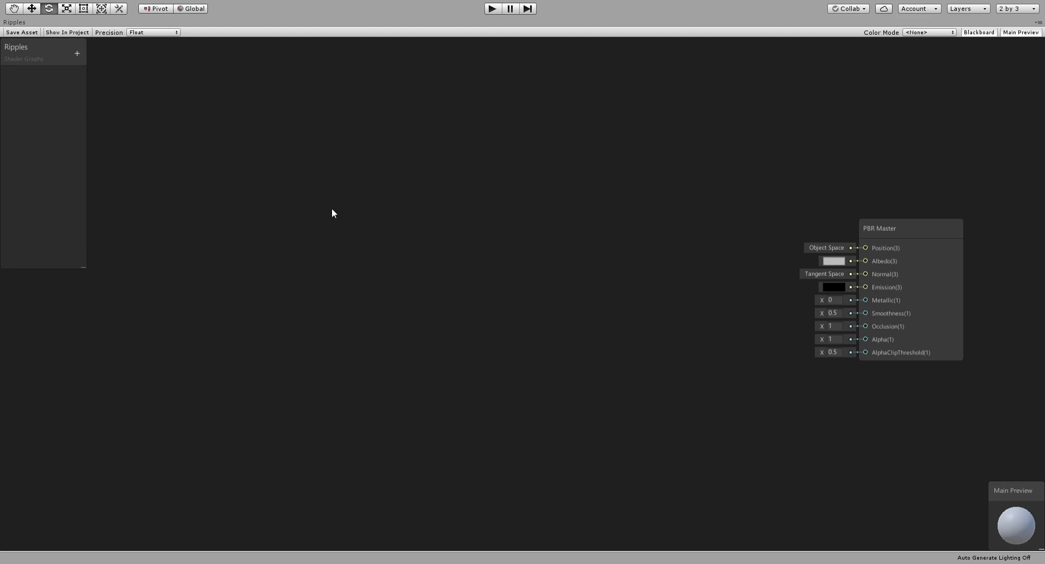
Step: Add a Tiling And Offset node and connect its output to input A of a new Distance node
key("ctrl+v")
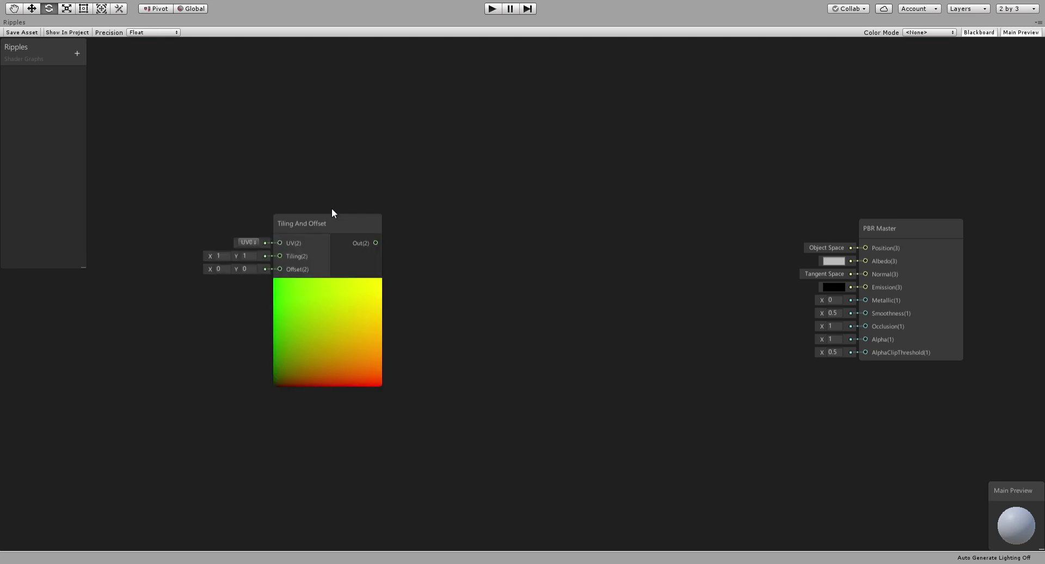
key("a")
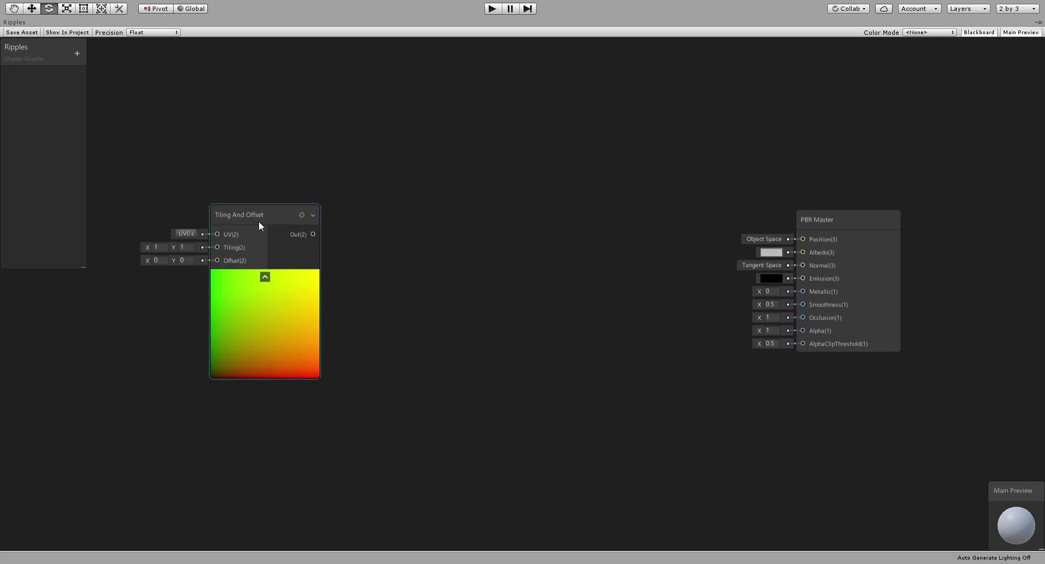
left_click_drag(375, 230, 453, 231)
key("Return")
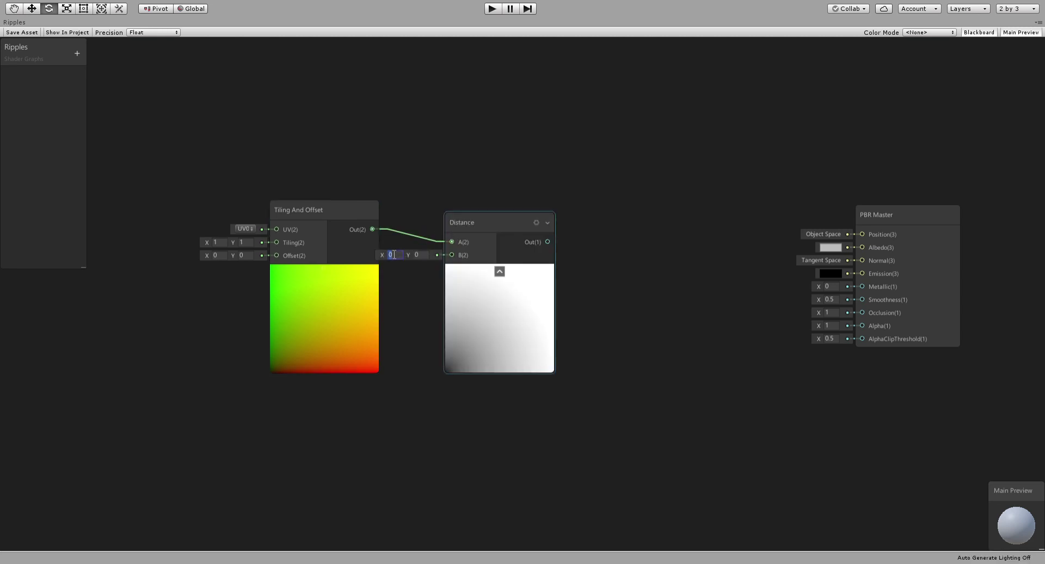
Step: Set the Distance node's B input to X 0.5 and Y 0.5, and move the node slightly upward
type(".5")
key("Tab")
type(".5")
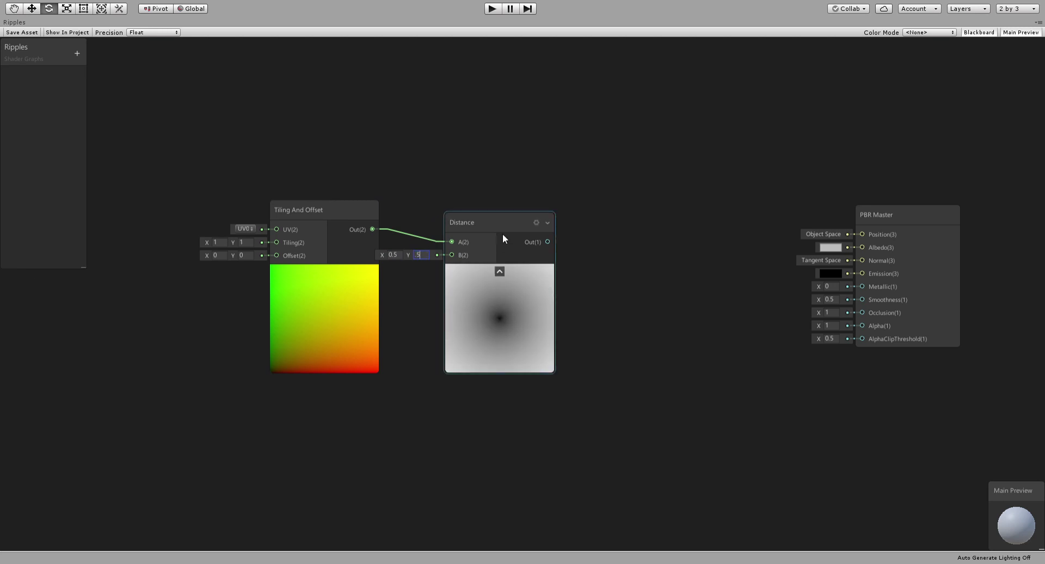
key("Return")
scroll(577, 265, "down", 3)
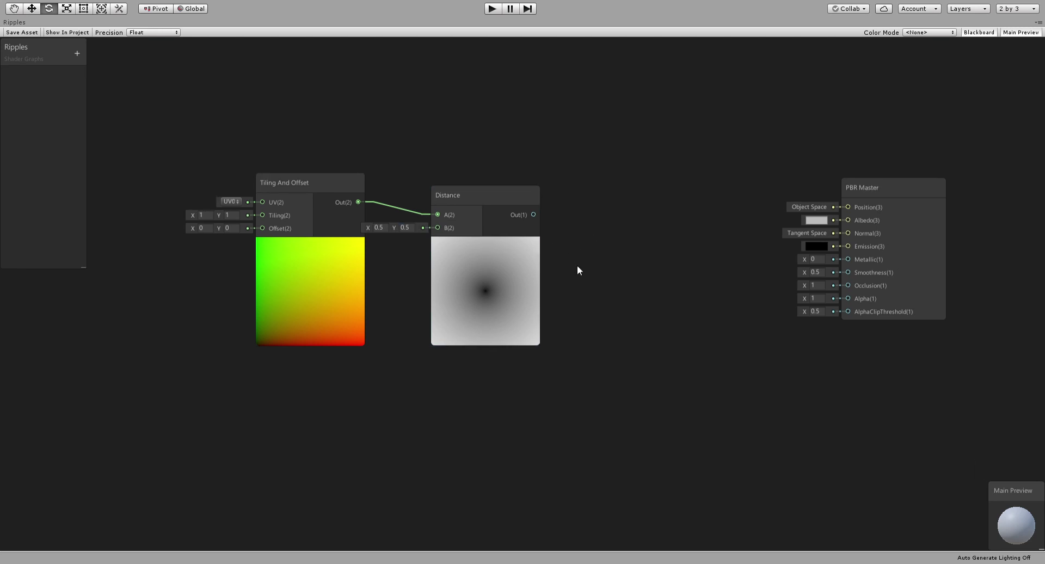
left_click_drag(537, 214, 536, 199)
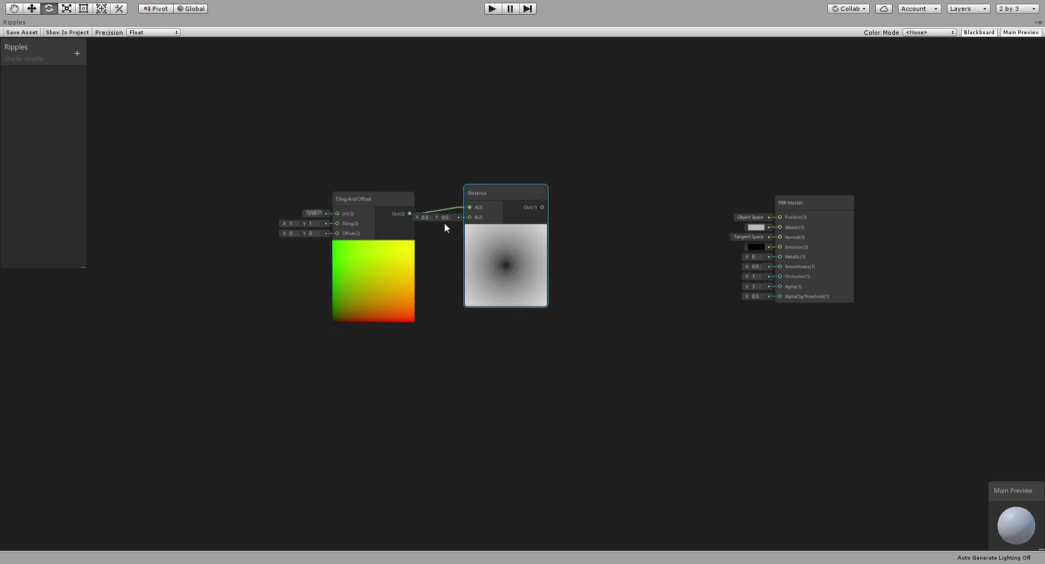
left_click(425, 217)
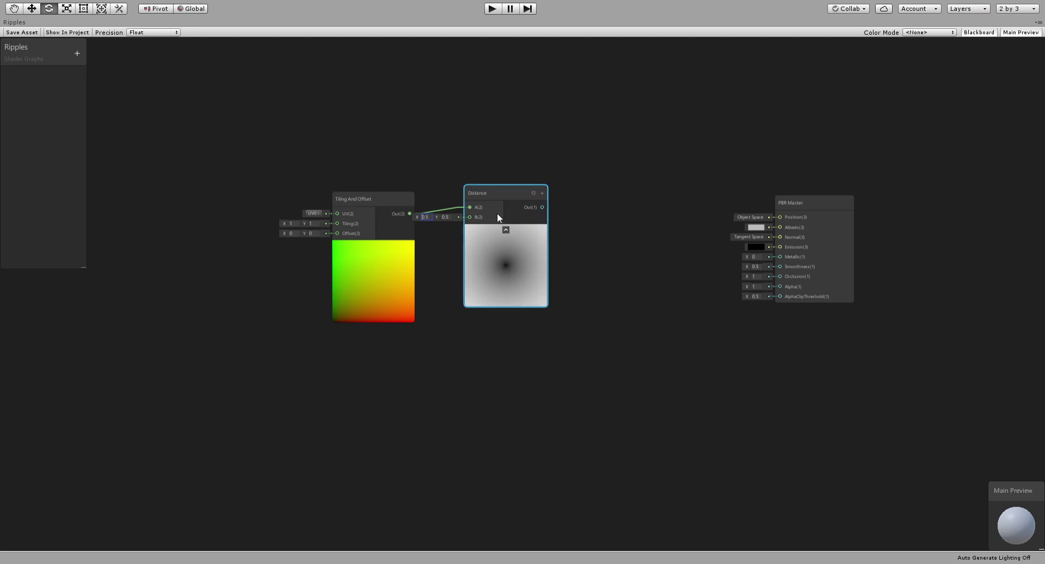
scroll(561, 268, "up", 2)
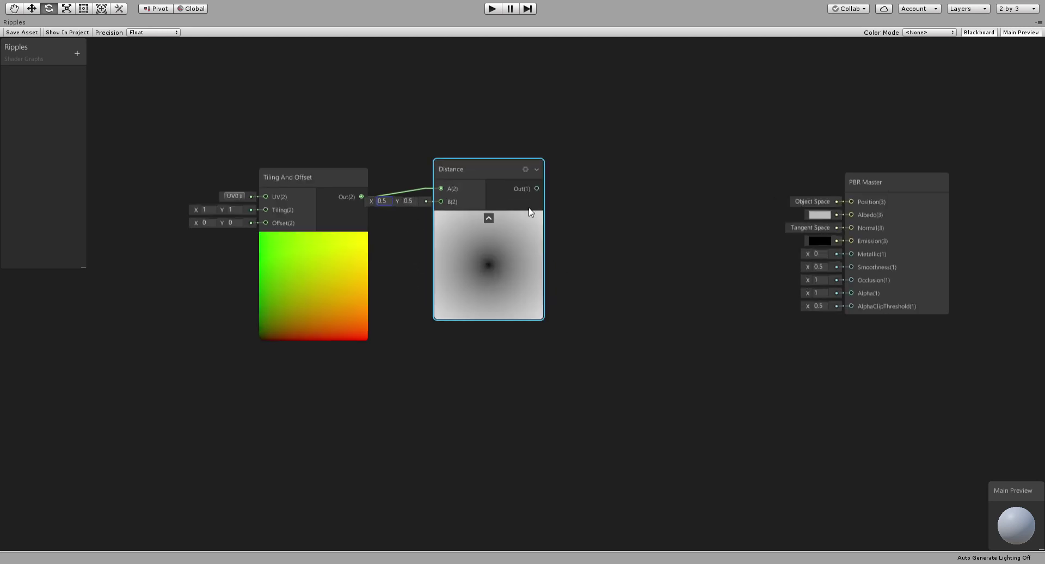
left_click(534, 188)
key("f")
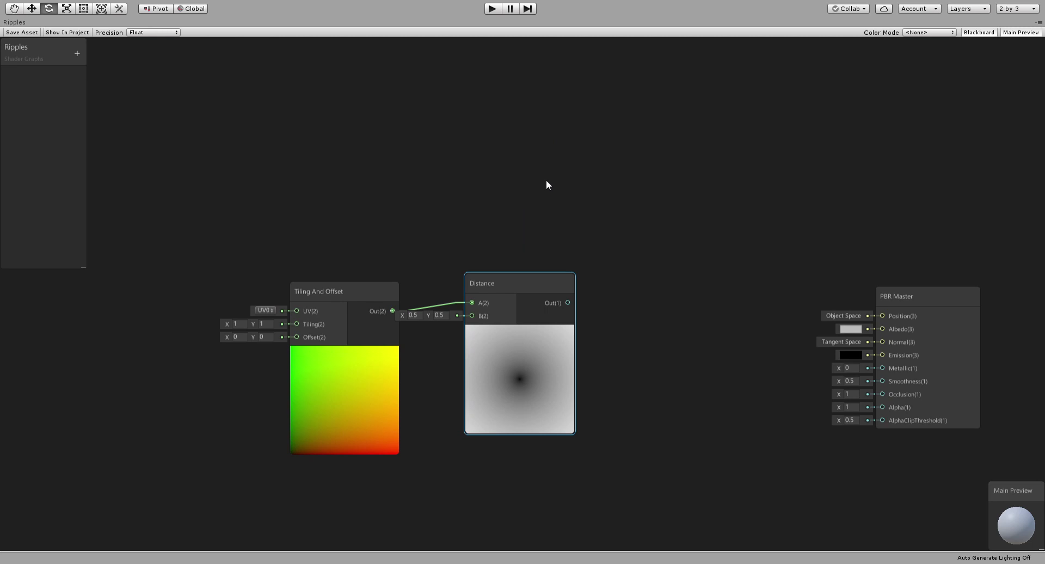
Step: Add a black-ring-on-white Gradient node and a Sample Gradient node, feeding the gradient and the Distance output into its Gradient and Time inputs
key("ctrl+v")
left_click_drag(586, 205, 560, 210)
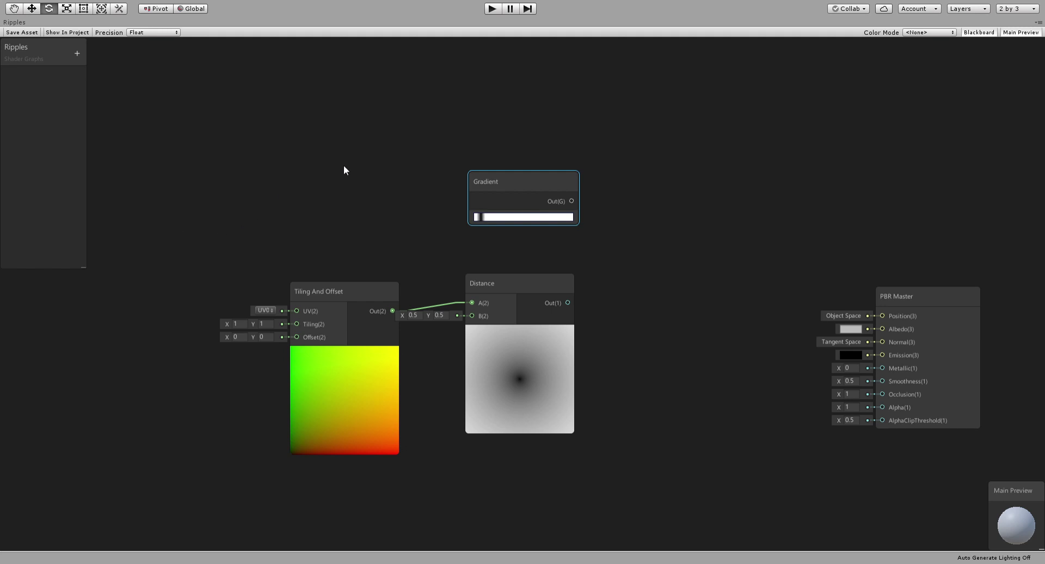
left_click_drag(572, 201, 668, 191)
left_click_drag(567, 302, 669, 242)
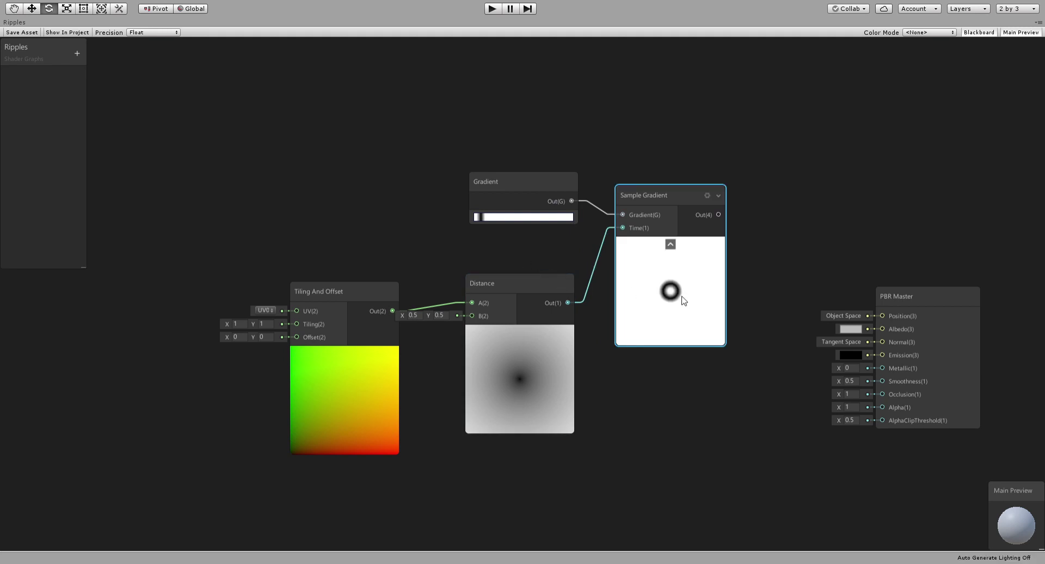
Step: Connect the Sample Gradient output to a new Normal From Height node and move the PBR Master node clear of it
middle_click_drag(717, 298, 459, 300)
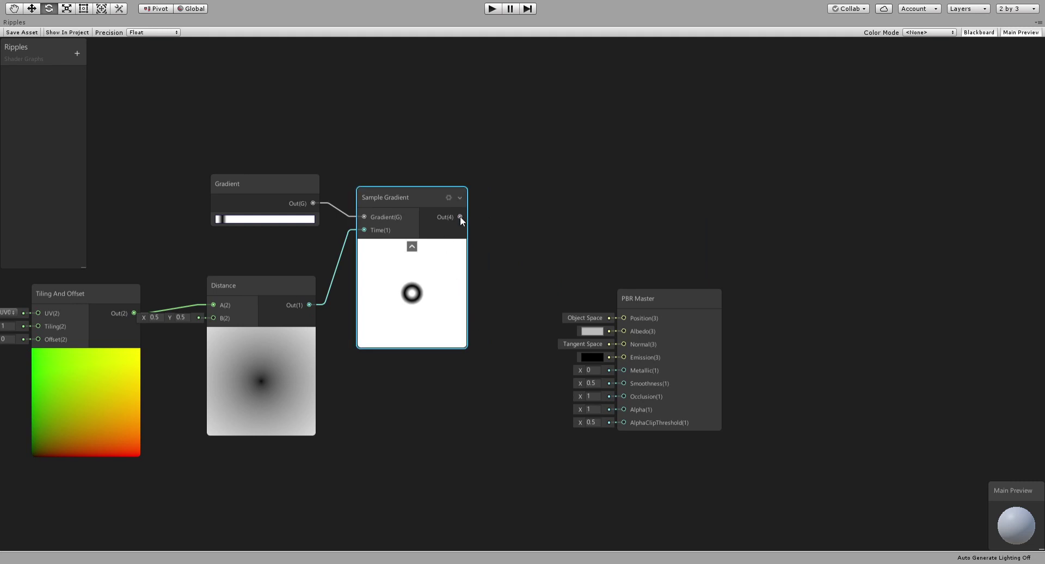
left_click_drag(459, 217, 515, 237)
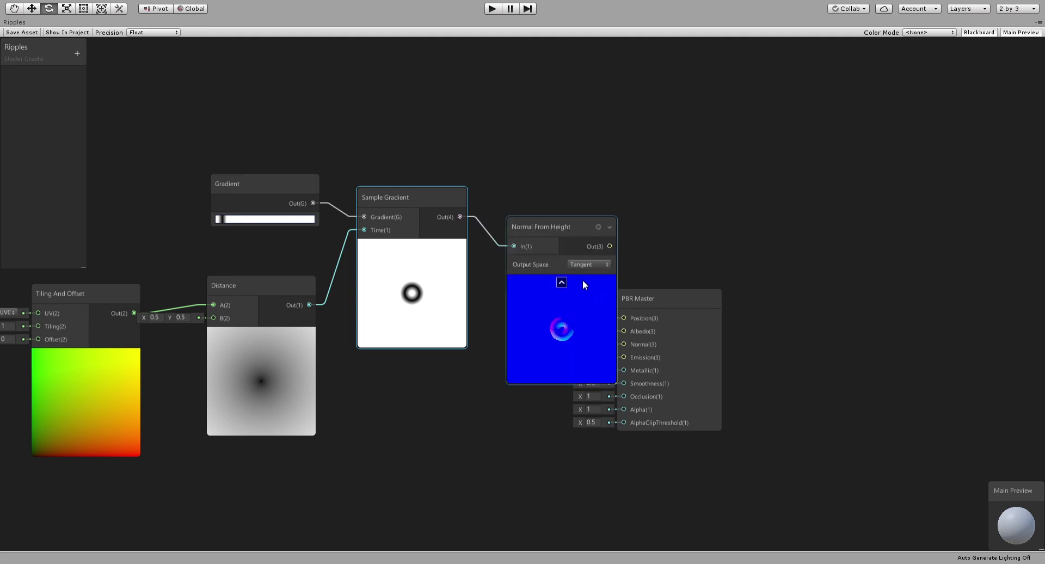
left_click_drag(570, 233, 562, 199)
left_click_drag(677, 303, 837, 325)
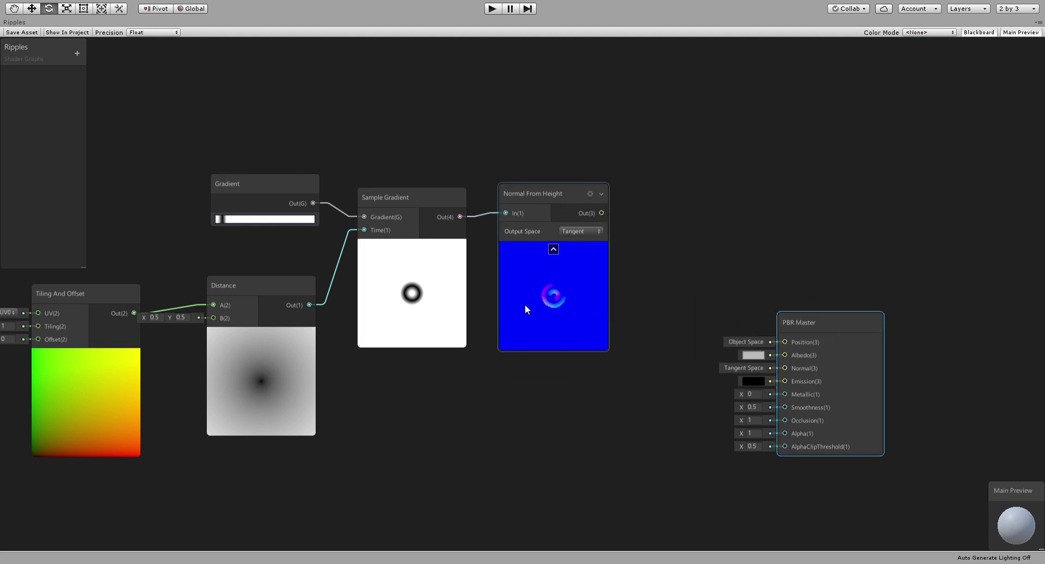
Step: Add a Scene Color node above the PBR Master and a Screen Position node in Default mode
middle_click_drag(476, 364, 569, 330)
middle_click_drag(532, 226, 424, 343)
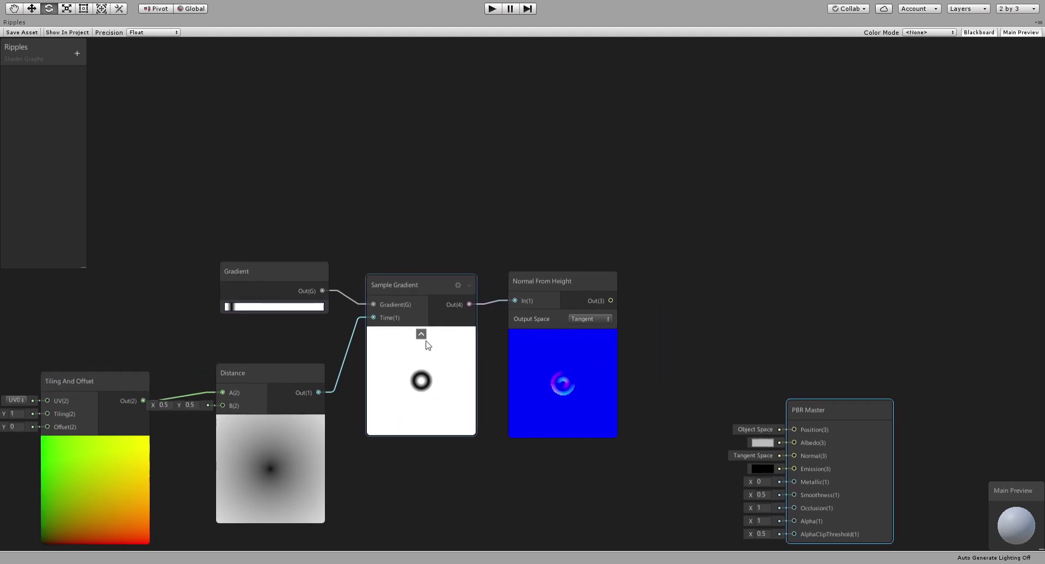
middle_click_drag(726, 357, 759, 357)
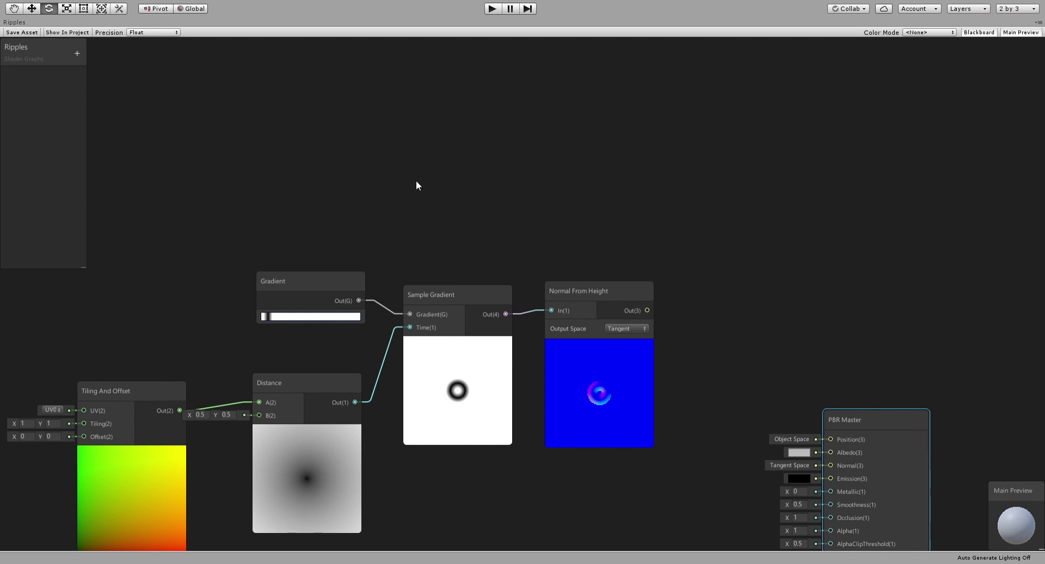
middle_click_drag(481, 191, 423, 198)
left_click_drag(394, 181, 816, 180)
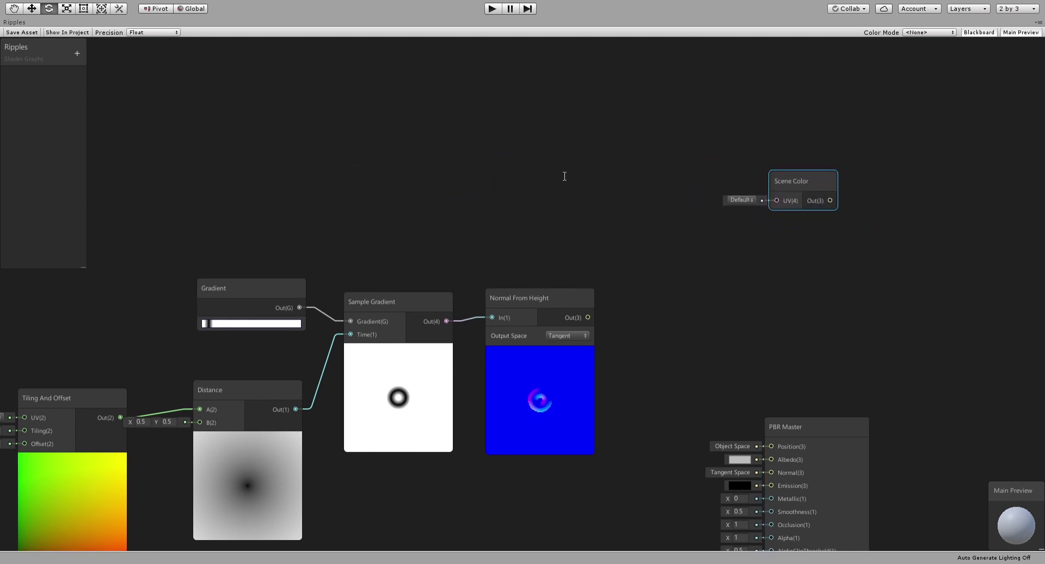
key("Return")
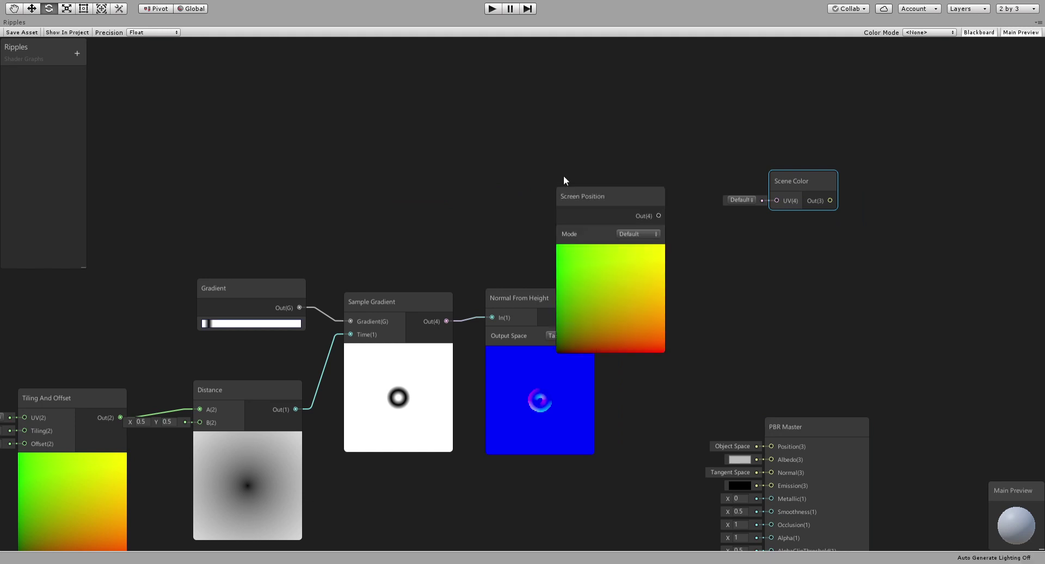
Step: Combine the Screen Position and Normal From Height outputs in a new Add node with its preview collapsed, and feed the result into Scene Color's UV
left_click_drag(660, 216, 704, 207)
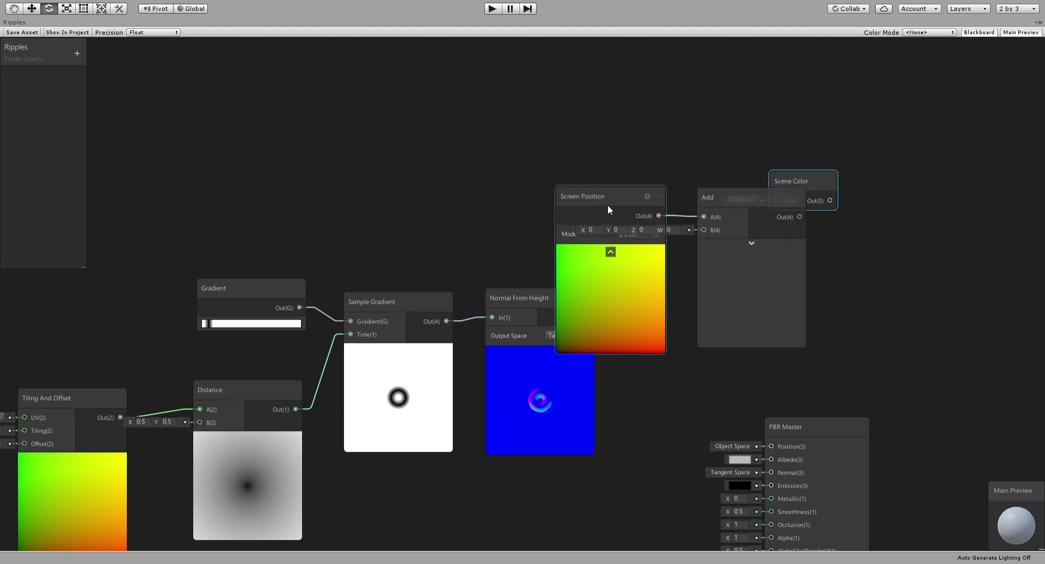
left_click_drag(614, 213, 481, 119)
left_click_drag(719, 218, 657, 205)
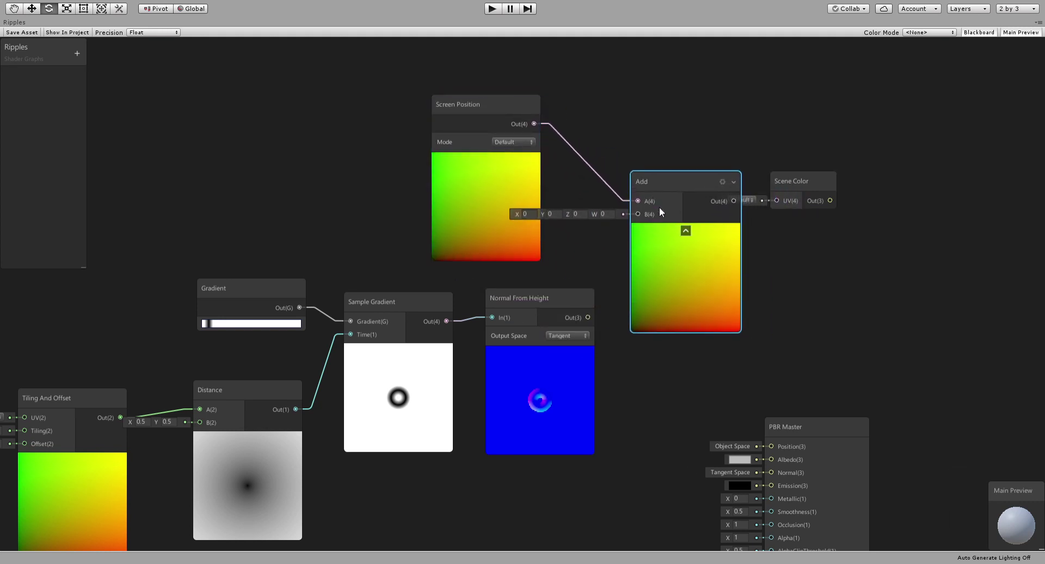
left_click(684, 233)
left_click_drag(588, 318, 777, 201)
middle_click_drag(788, 260, 679, 297)
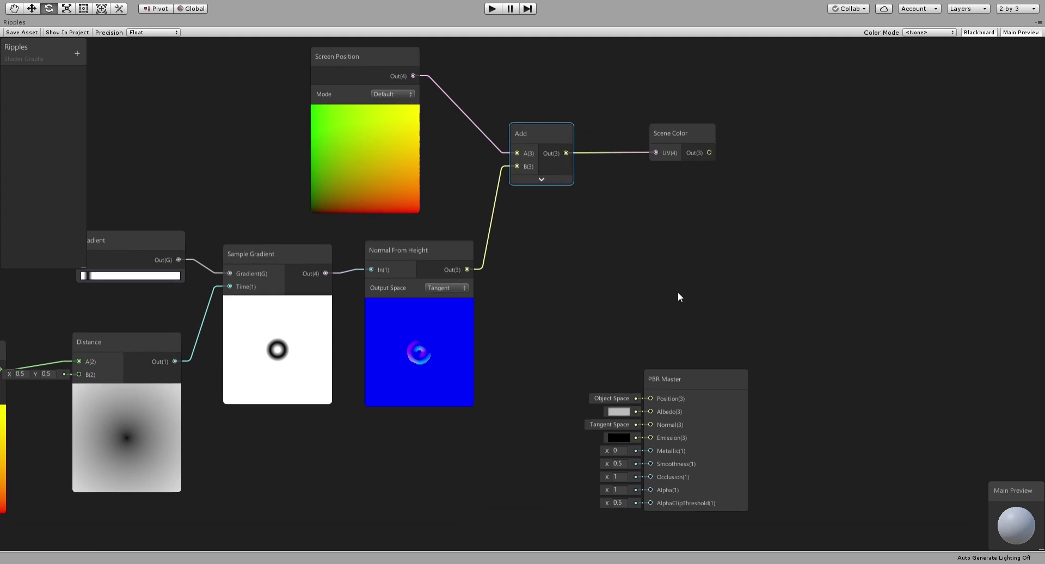
Step: Move the PBR Master beside the Scene Color node and connect the Scene Color output to its Albedo input
left_click_drag(687, 414, 851, 226)
left_click_drag(709, 153, 814, 225)
middle_click_drag(762, 207, 617, 221)
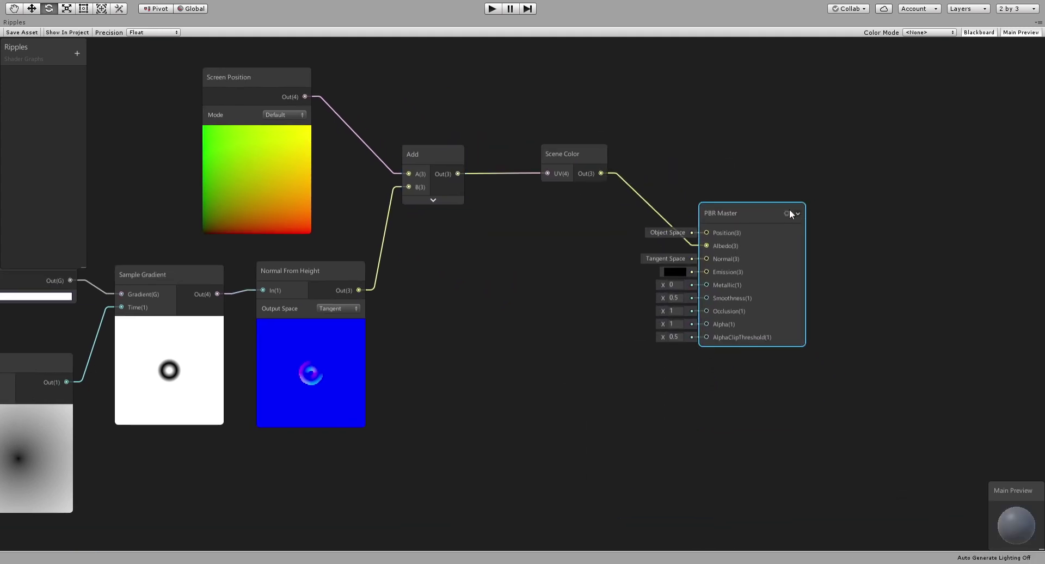
Step: Set the PBR Master's Surface option to Transparent
left_click(787, 213)
left_click(917, 262)
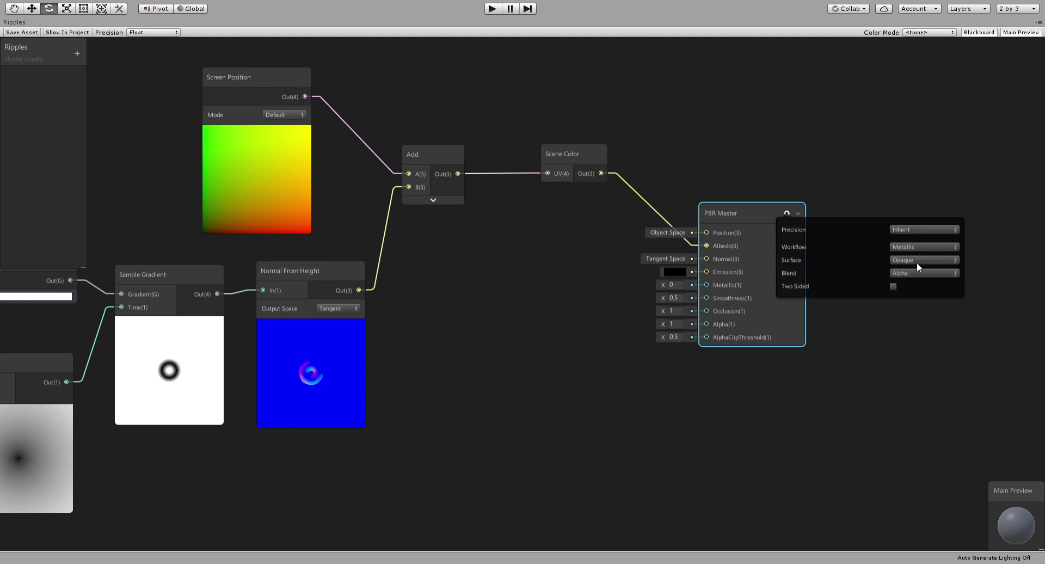
left_click(913, 289)
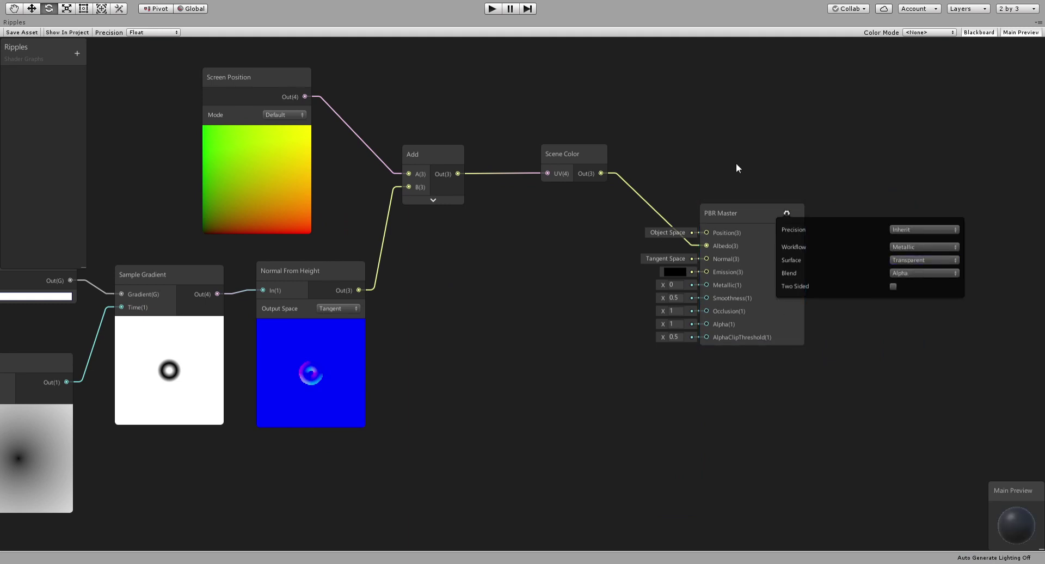
left_click(787, 213)
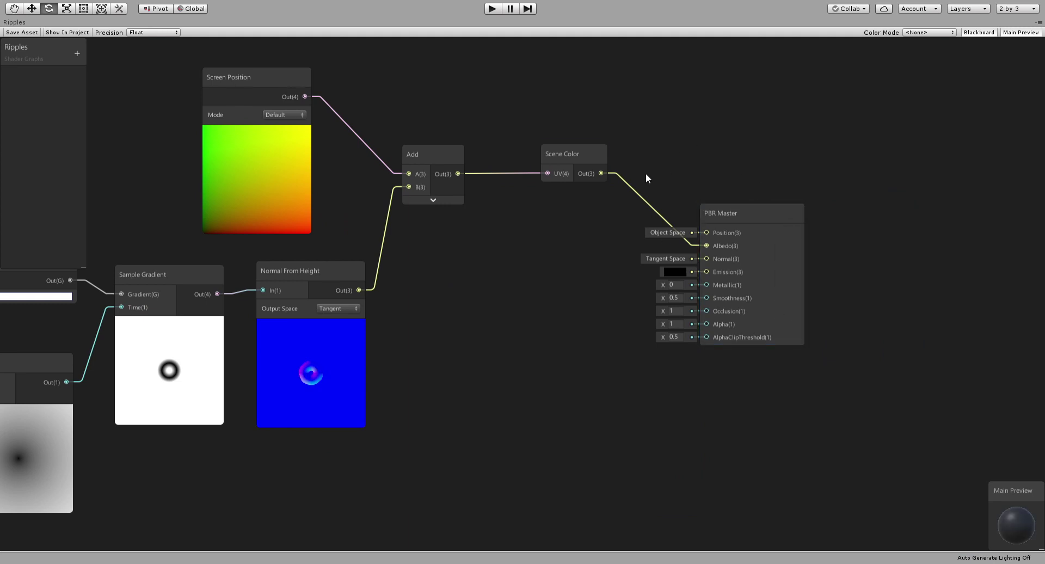
Step: Save the Ripples shader graph, dock the Game view alongside the Scene view, and bring the Scene view to the front
left_click(21, 33)
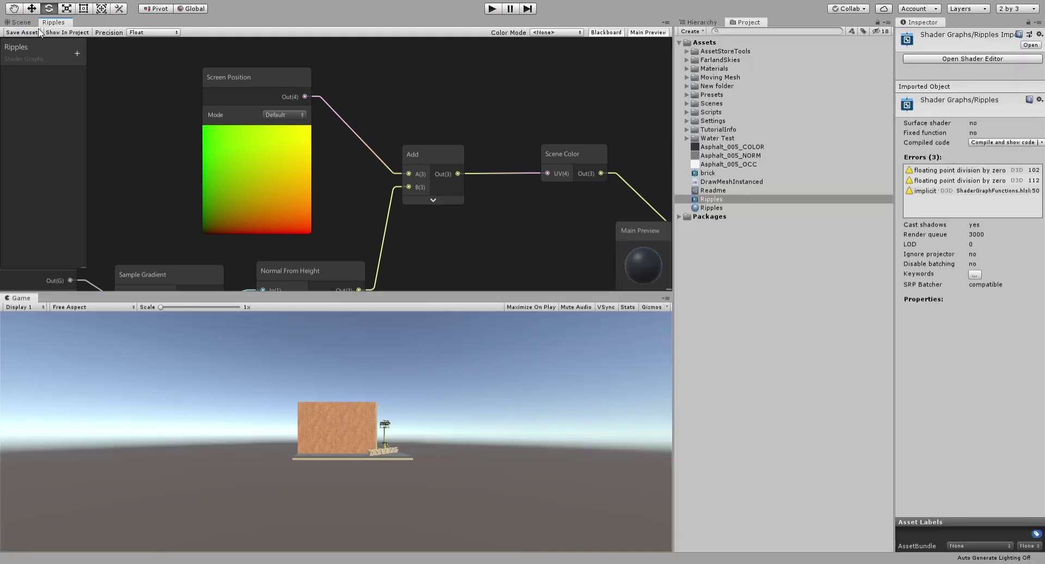
left_click(21, 22)
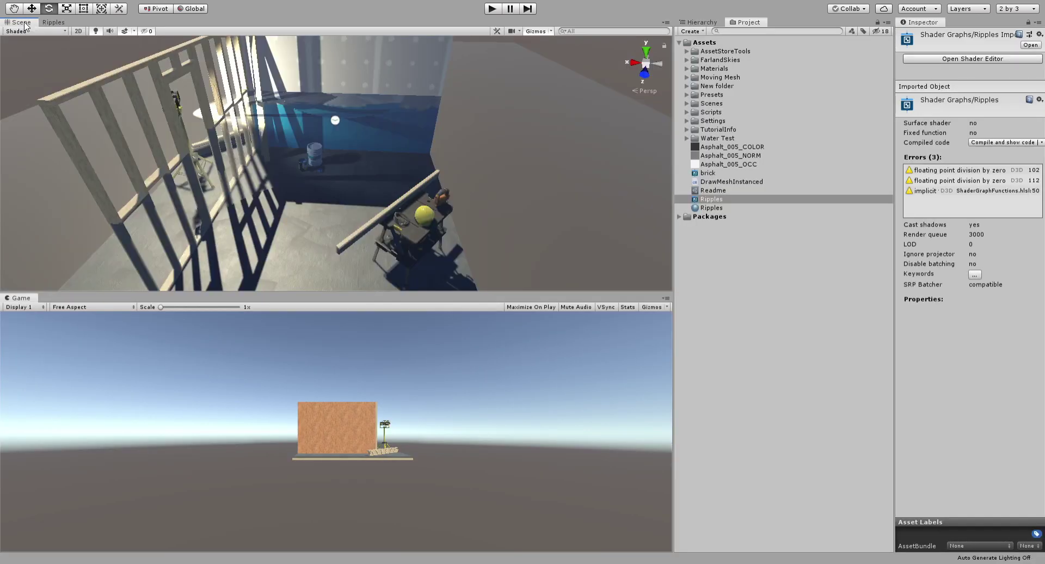
left_click_drag(19, 297, 96, 22)
left_click(20, 23)
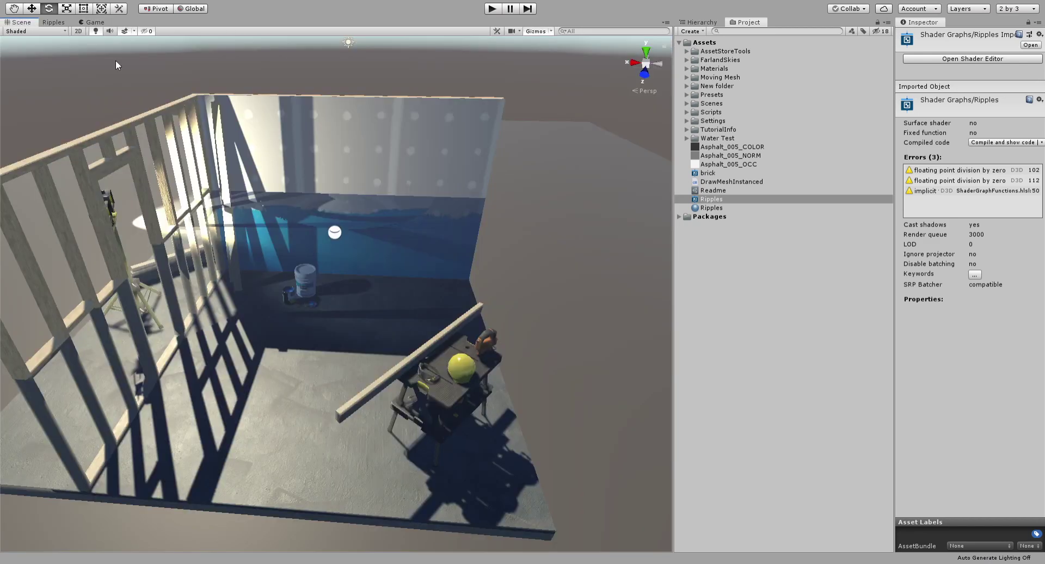
Step: Select the water plane in the scene and move it horizontally to about X 0.221, Z 1.907
left_click_drag(332, 174, 229, 247, "alt")
scroll(230, 246, "up", 2)
left_click(309, 267)
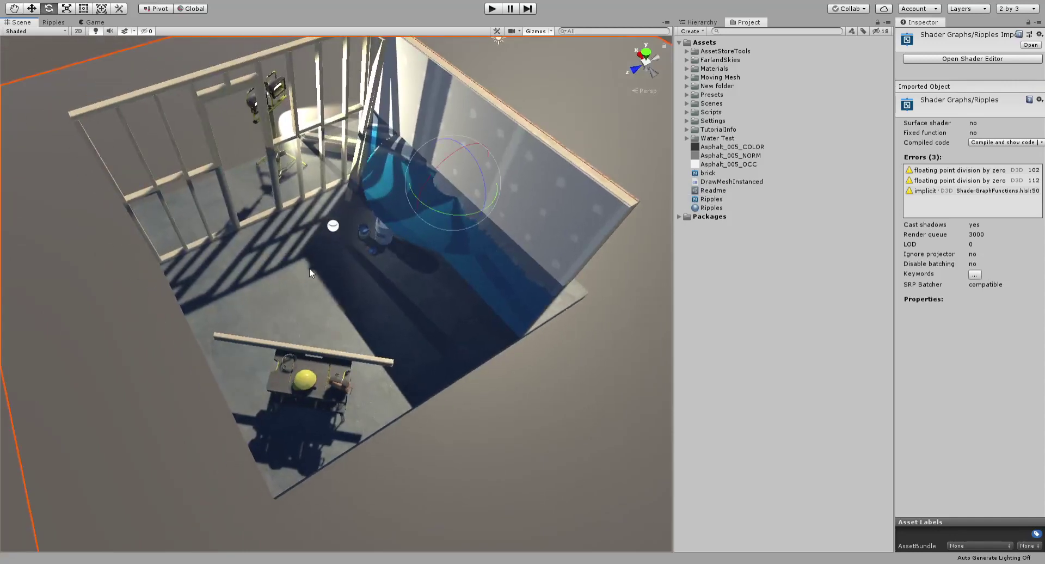
left_click(31, 8)
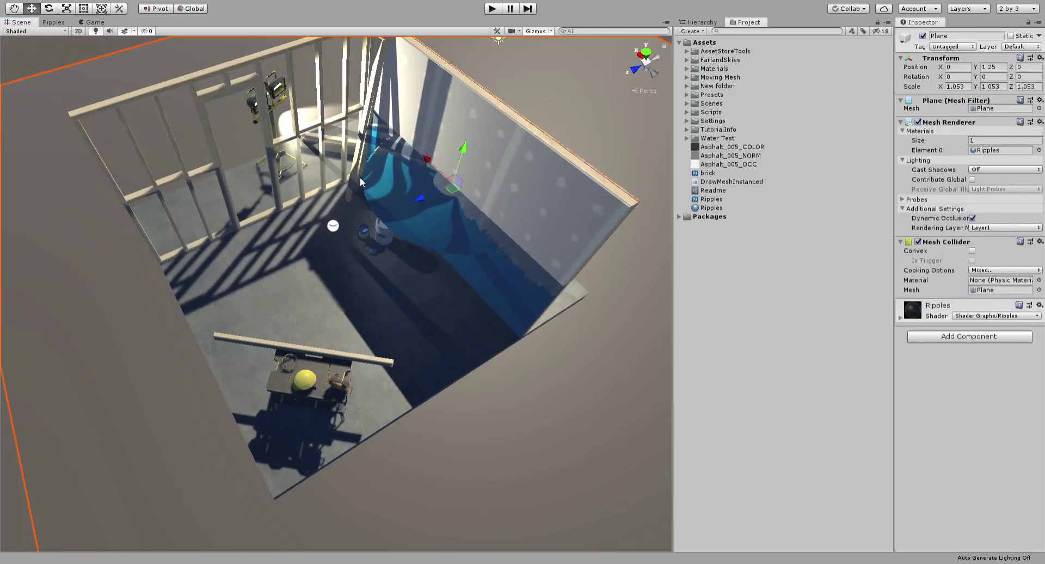
mouse_move(450, 193)
left_mouse_down()
mouse_move(379, 243)
mouse_move(340, 250)
mouse_move(406, 253)
mouse_move(450, 184)
left_mouse_up()
Step: Return to the Ripples shader graph, maximise its window and fit all nodes in view
left_click(54, 22)
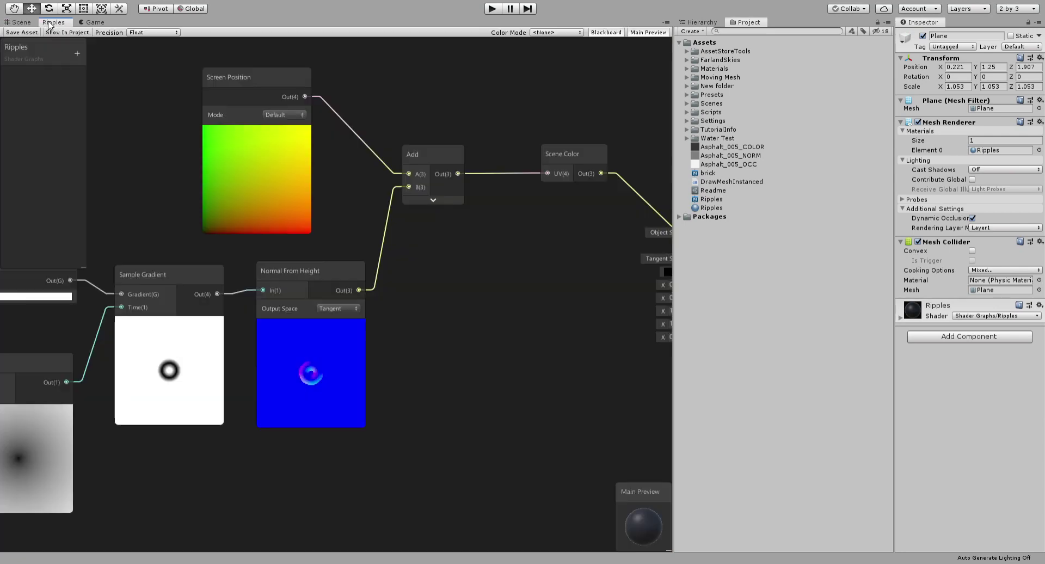
key("shift+space")
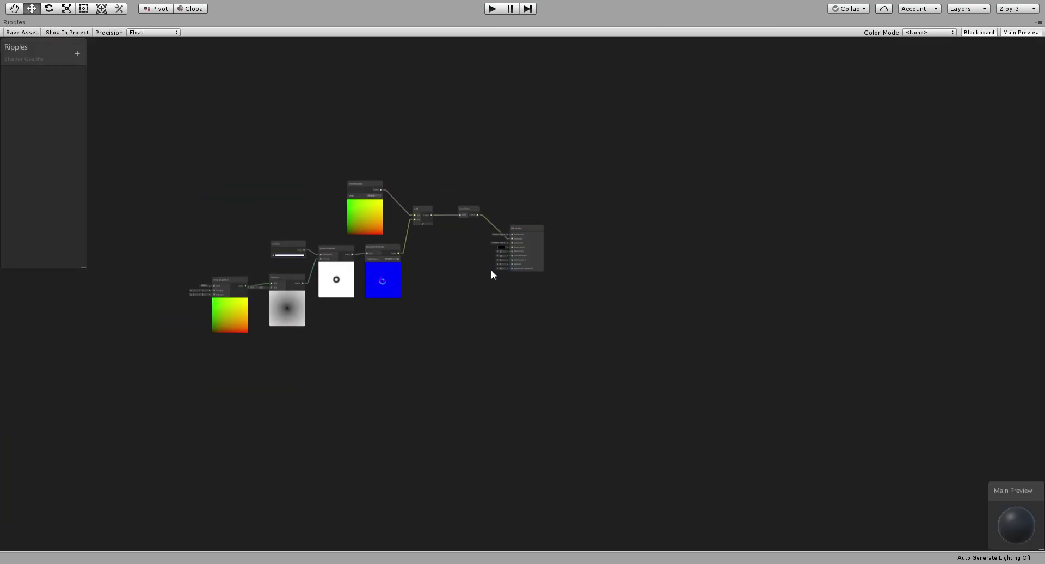
scroll(555, 298, "up", 2)
key("a")
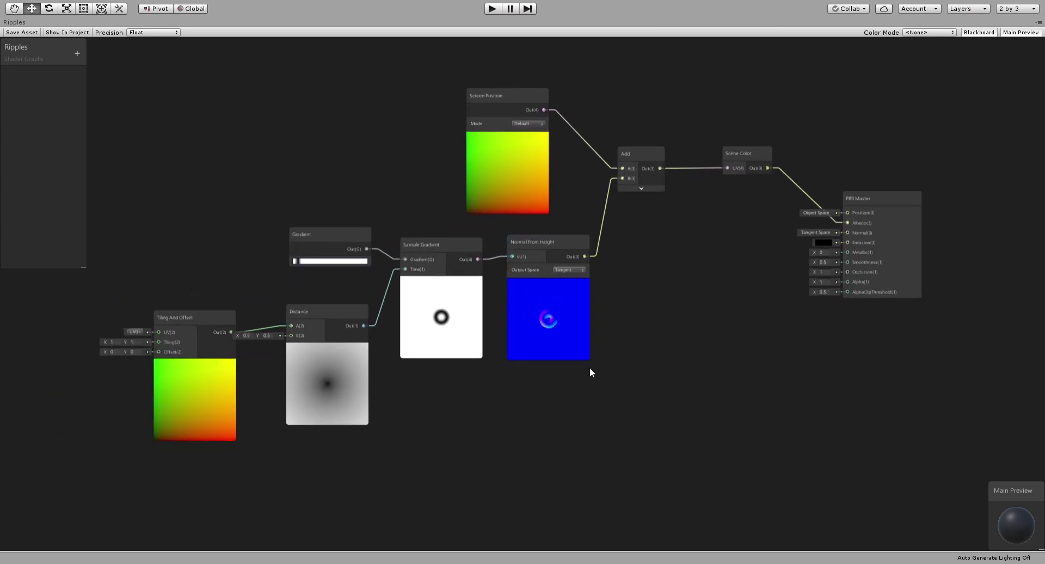
Step: Add an exposed Vector1 property named Tiling to the graph and set its default to 5
middle_click_drag(193, 254, 342, 279)
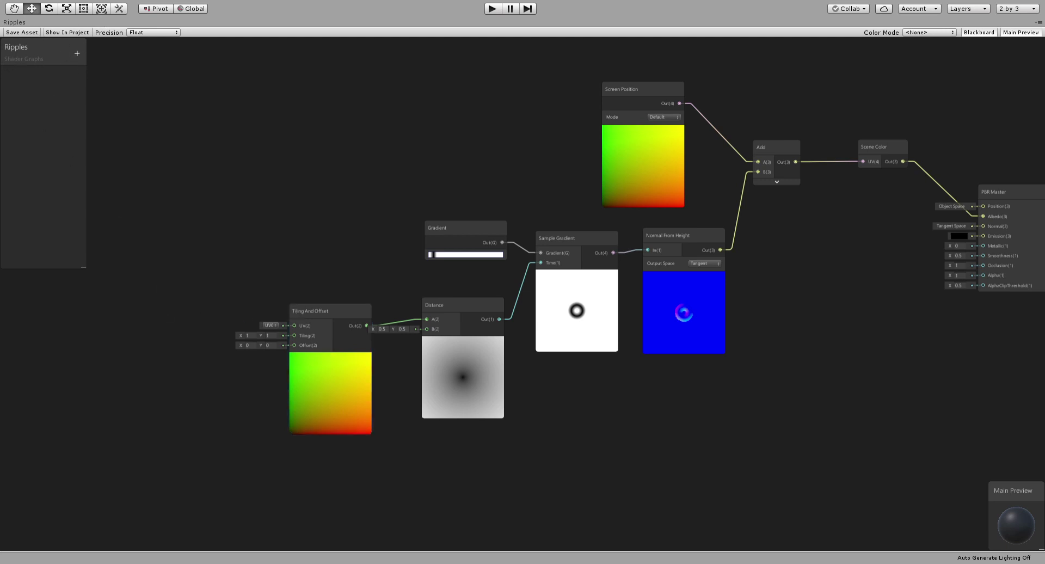
left_click(54, 75)
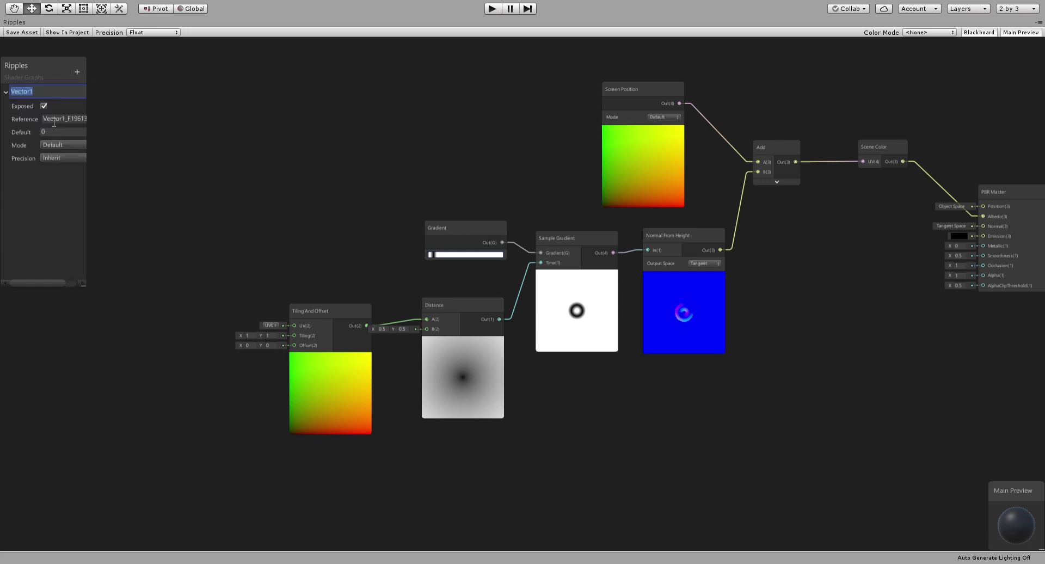
type("Tiling")
key("Return")
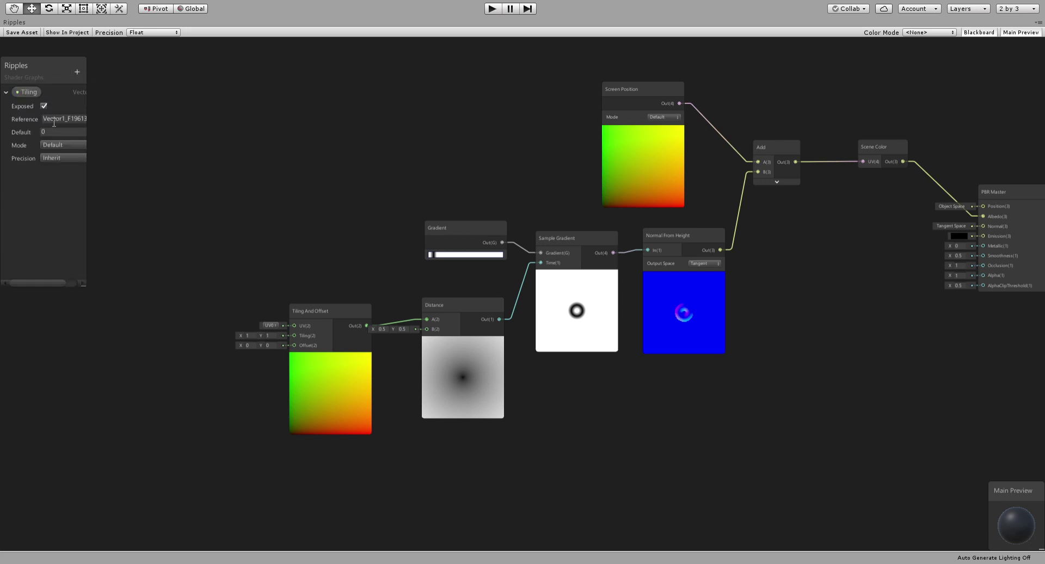
left_click(56, 132)
Step: Connect the Tiling property to Tiling And Offset's Tiling input and move both nodes away from Distance to make room between them
left_click_drag(152, 311, 293, 335)
middle_click_drag(341, 349, 363, 303)
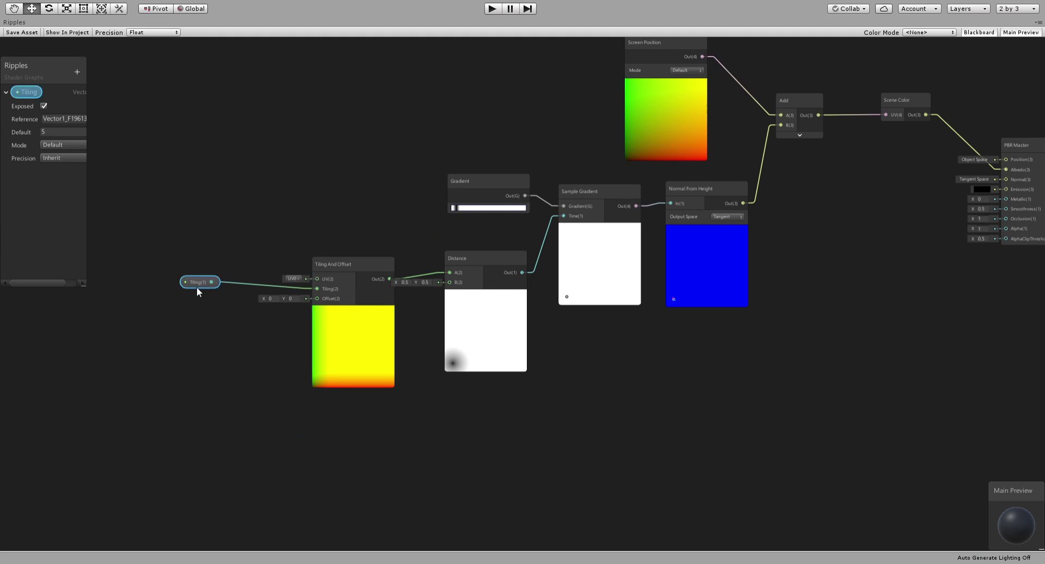
left_click_drag(197, 287, 233, 289)
left_click_drag(349, 275, 316, 278)
left_click_drag(214, 245, 103, 348)
middle_click_drag(167, 314, 269, 316)
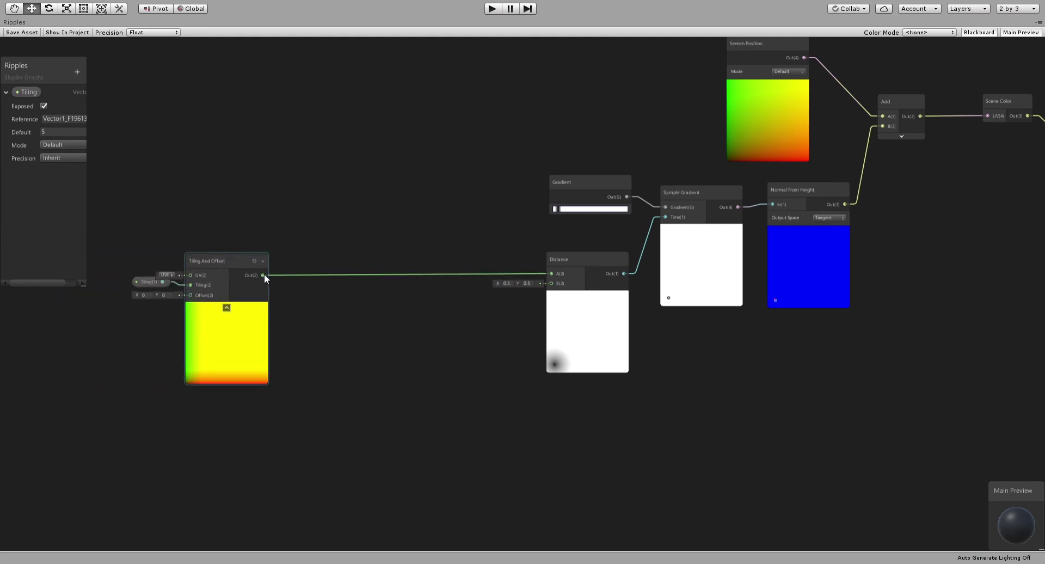
Step: Insert a Fraction node after Tiling And Offset and feed its output into Distance's A input
left_click_drag(263, 274, 312, 262)
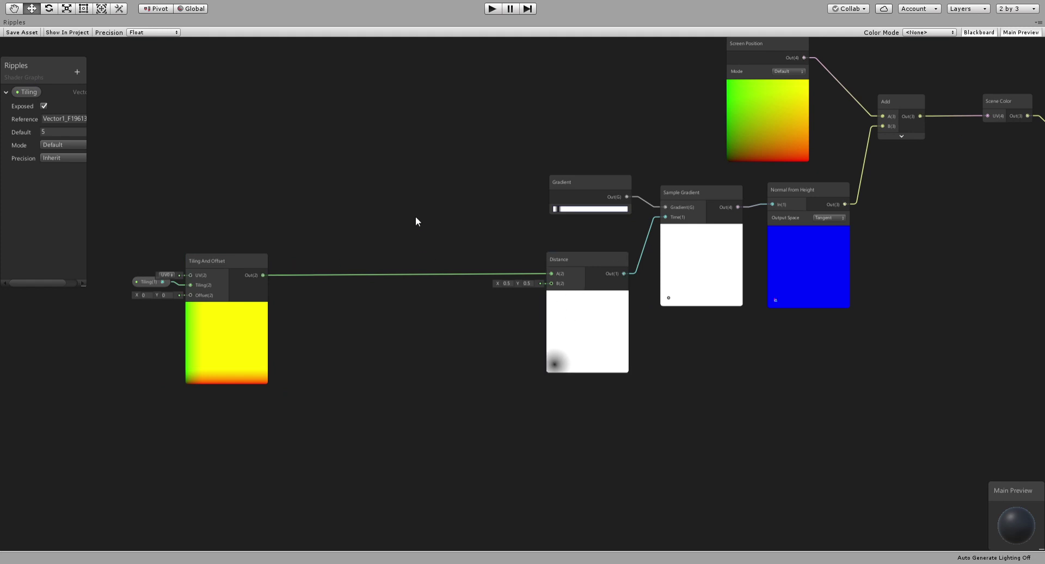
key("Return")
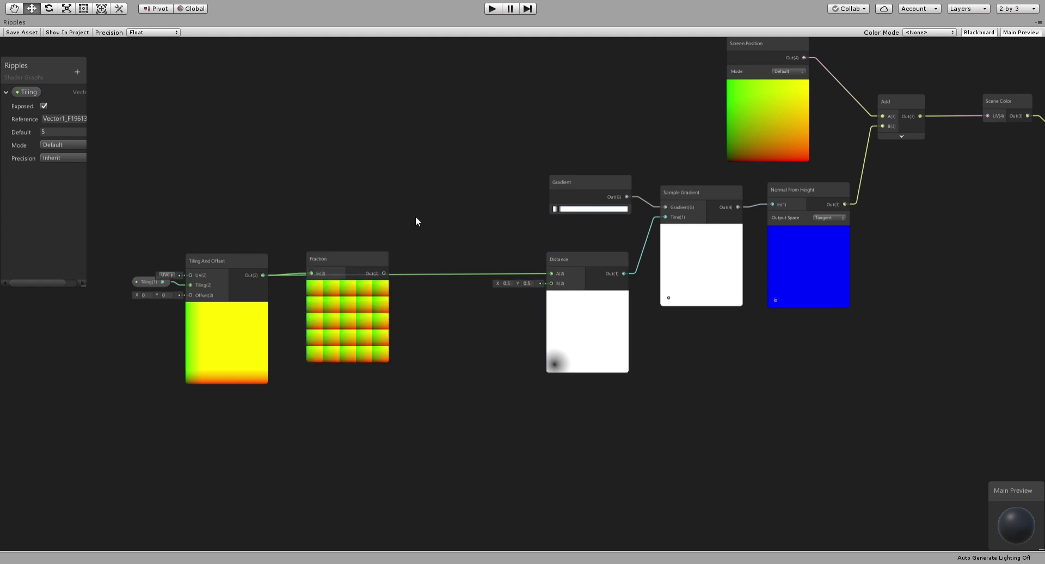
left_click_drag(385, 273, 551, 273)
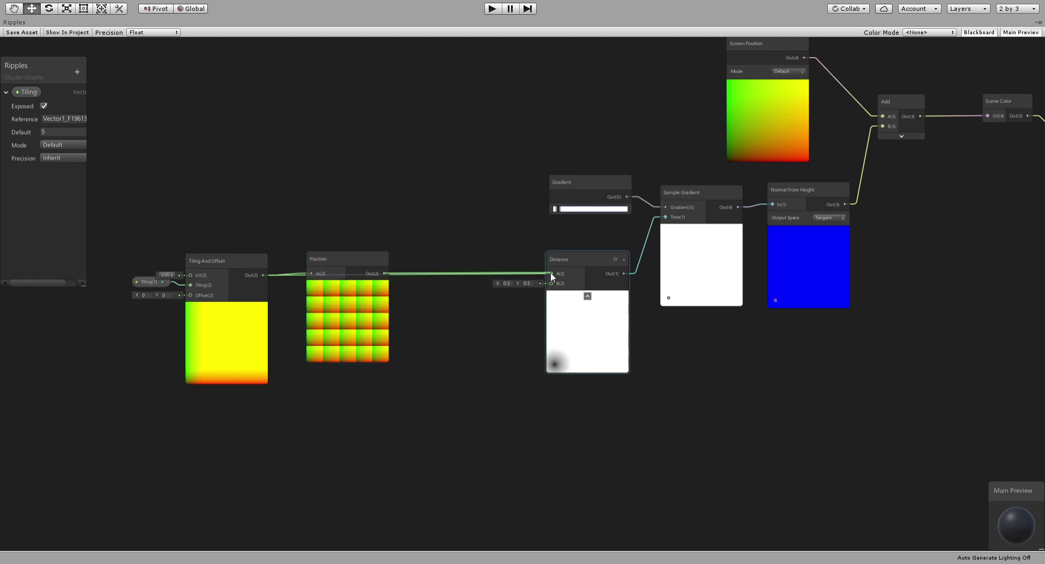
scroll(813, 296, "up", 2)
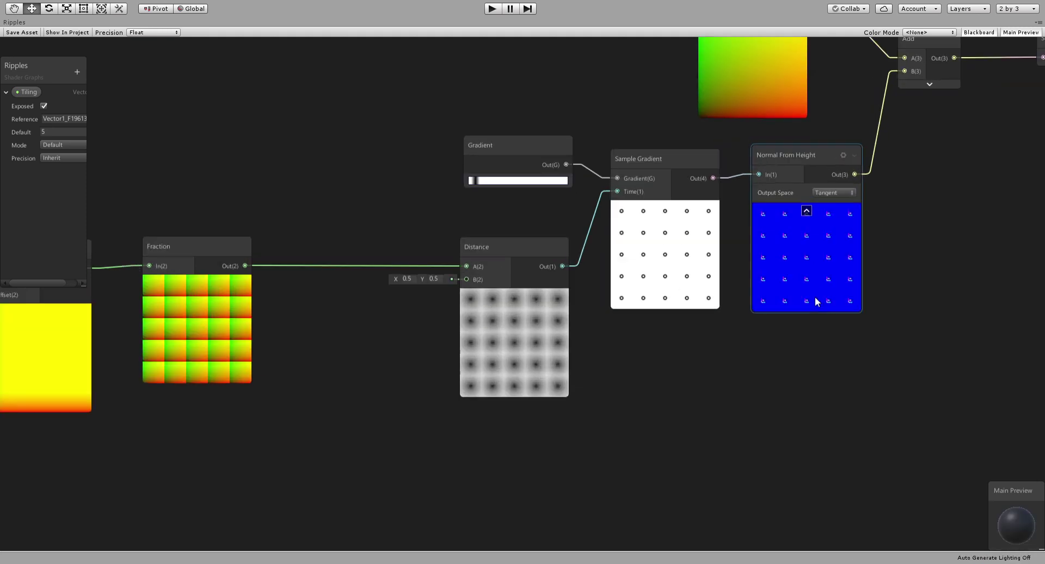
left_click(687, 266)
middle_click_drag(407, 280, 511, 271)
left_click(407, 241)
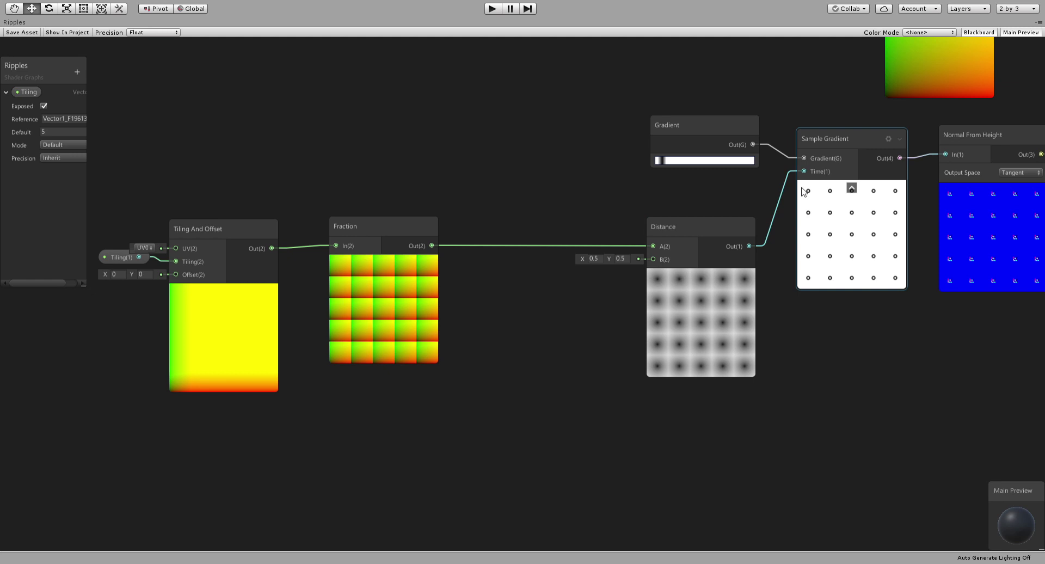
left_click(590, 258)
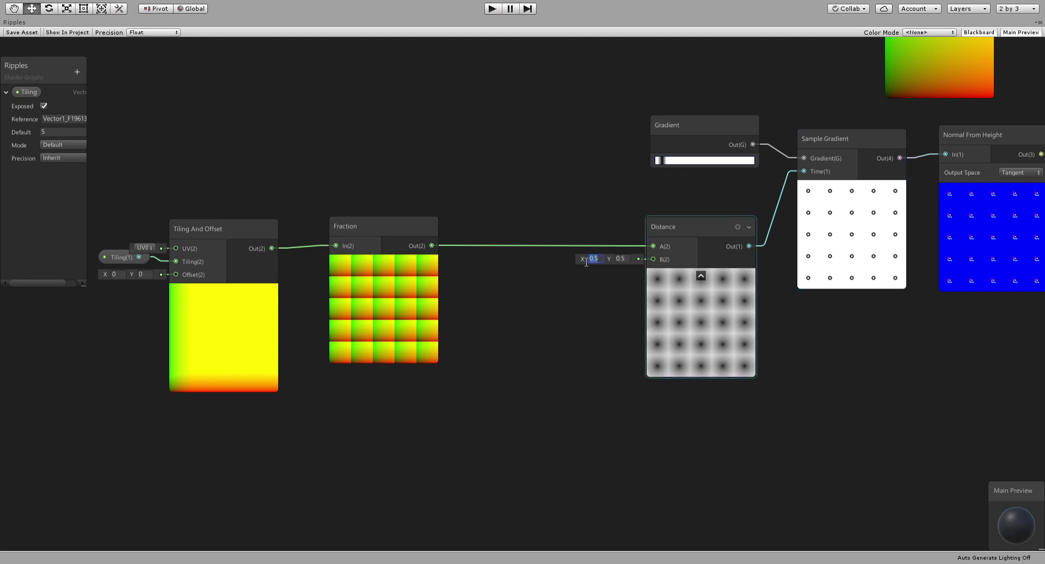
left_click(616, 258)
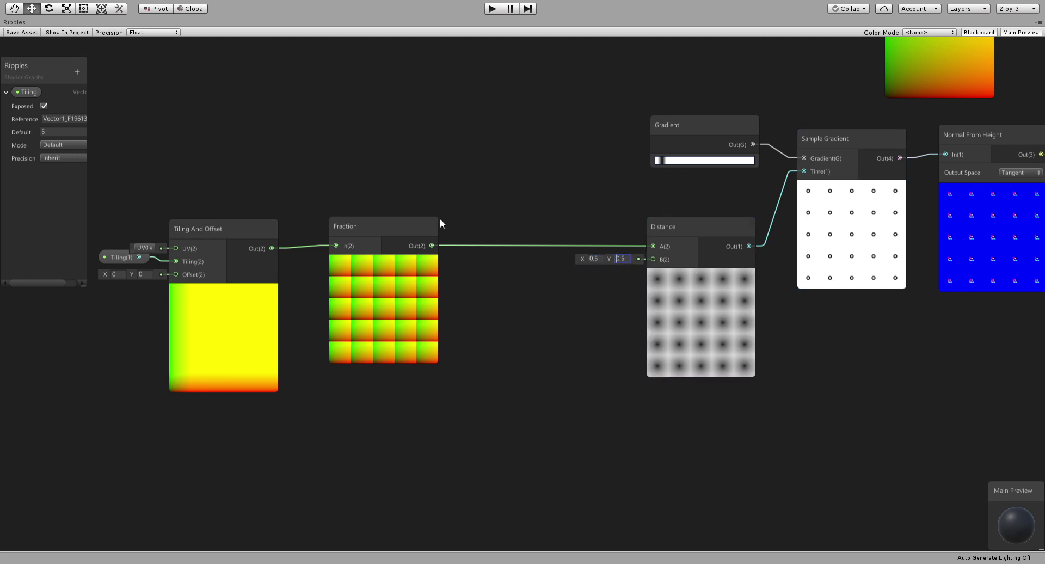
Step: Create a Floor node fed by the Tiling And Offset output and place it above the Fraction node
middle_click_drag(378, 193, 473, 270)
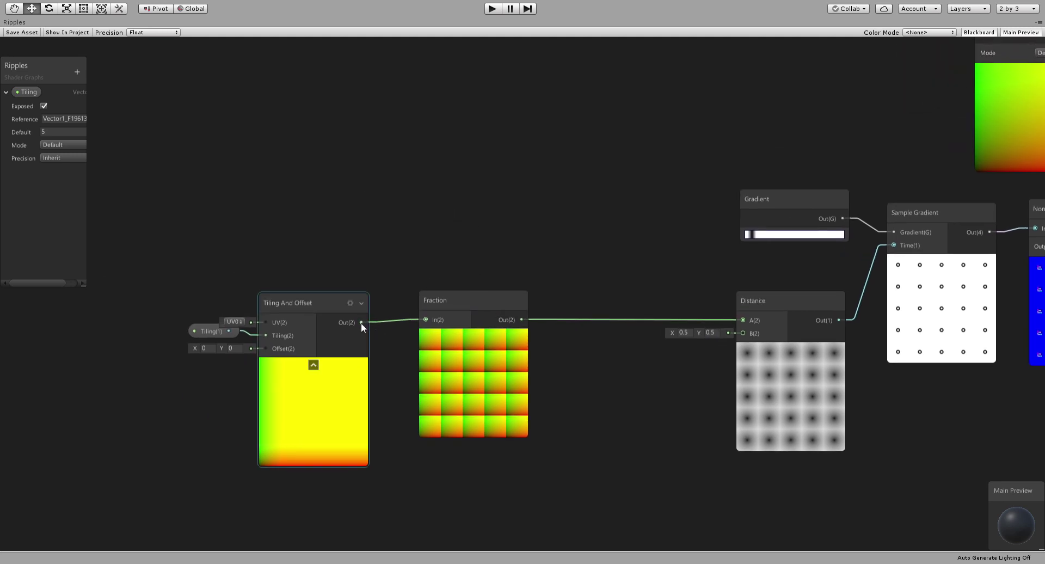
left_click_drag(361, 323, 397, 215)
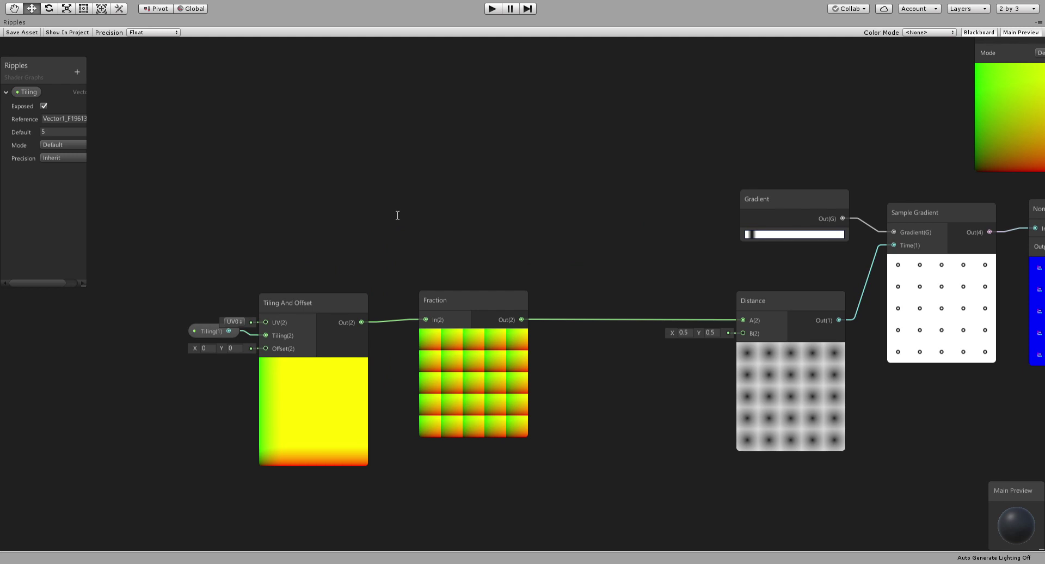
key("Return")
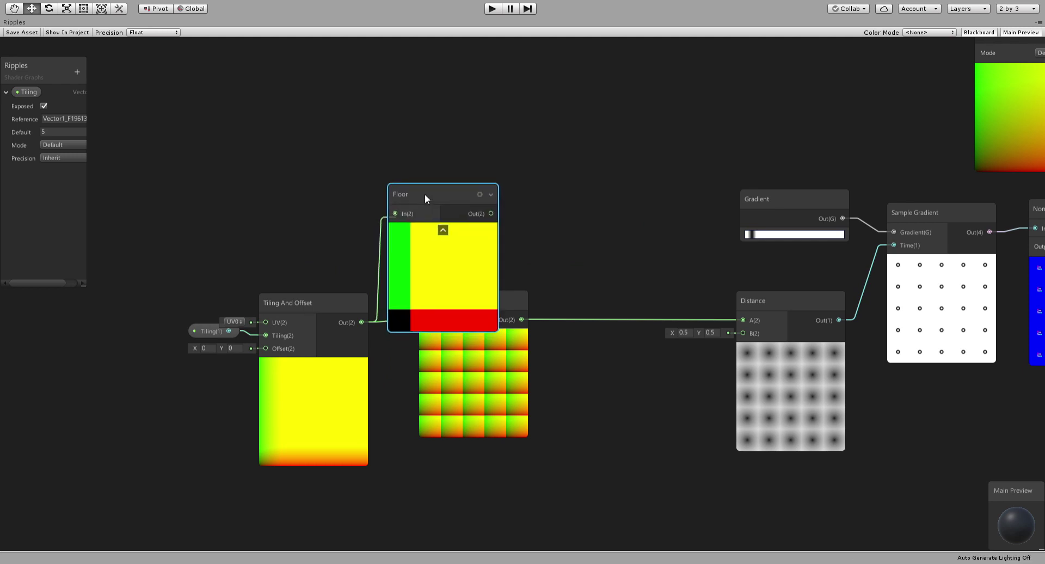
left_click_drag(424, 193, 410, 128)
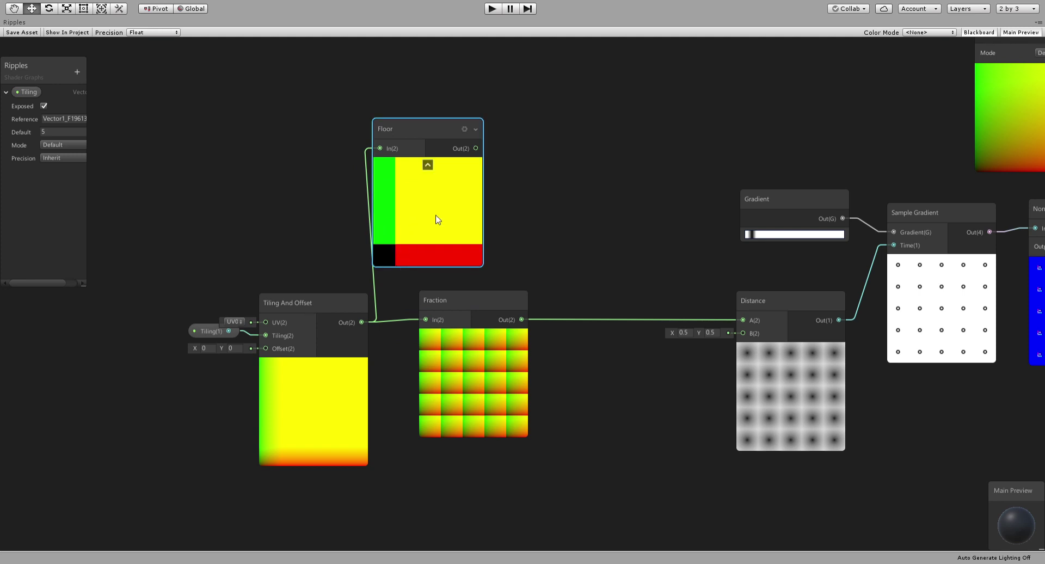
Step: Create a Random Range node with the Floor output as its Seed and place it beside the Floor node
middle_click_drag(434, 217, 397, 164)
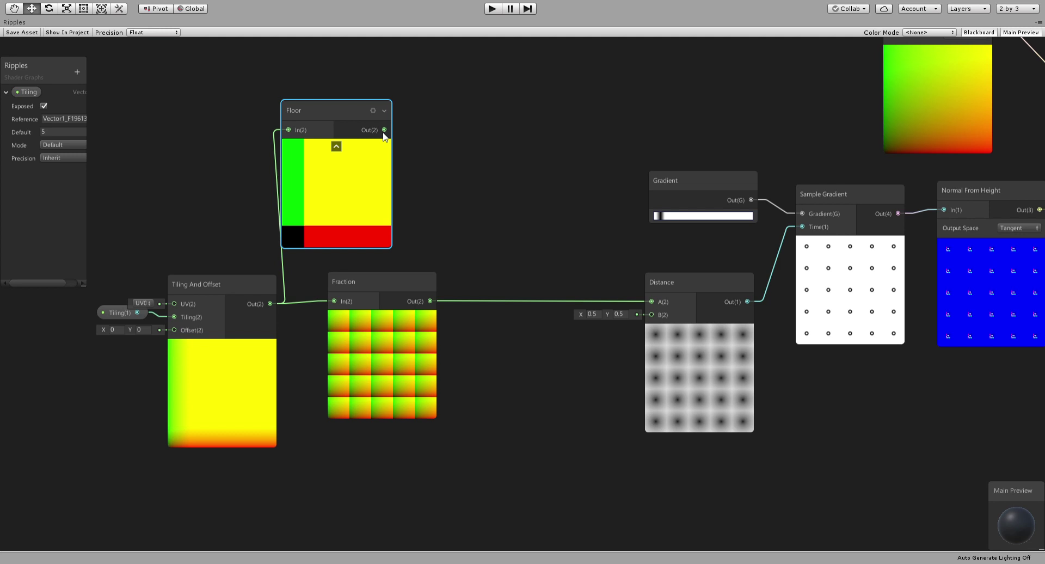
left_click_drag(383, 133, 419, 129)
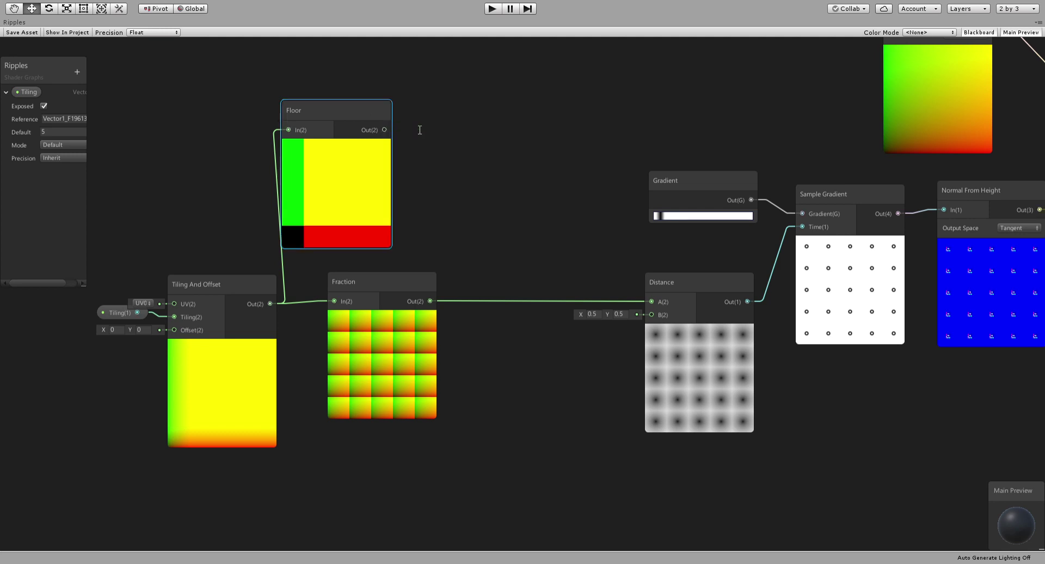
key("Return")
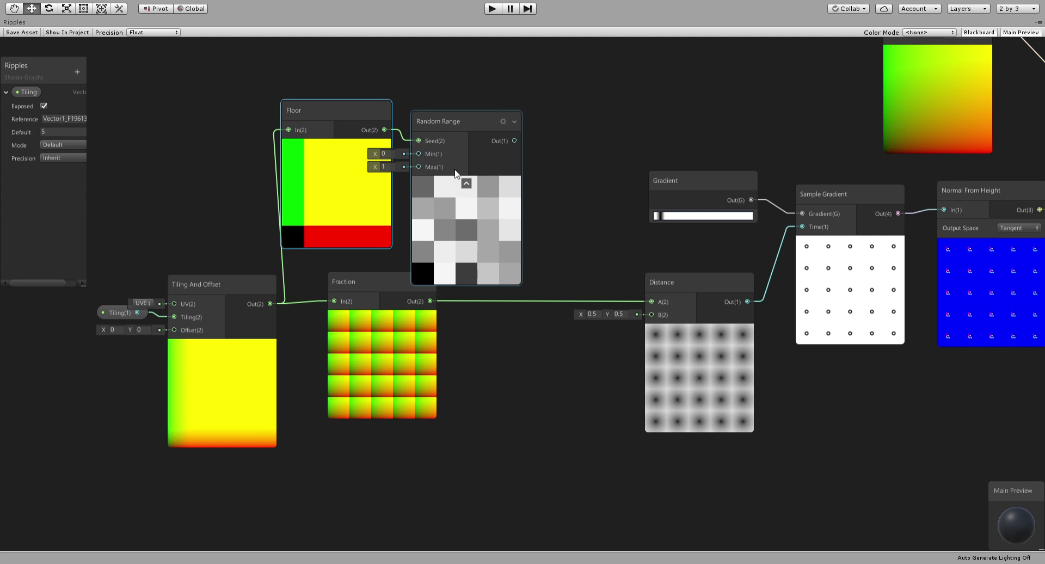
left_click_drag(439, 134, 469, 127)
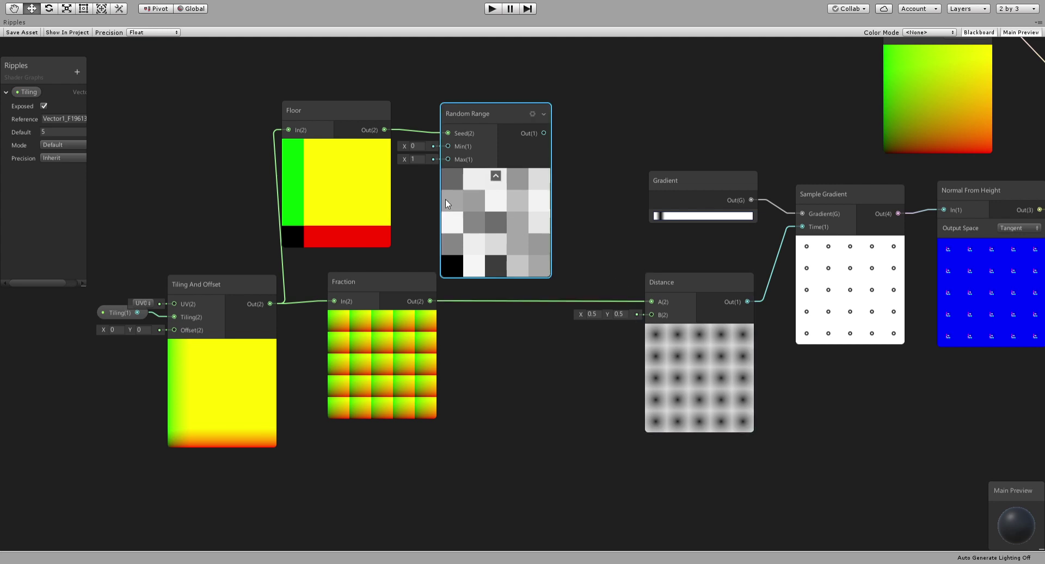
Step: Set the Random Range node's Min to 0.3 and Max to 0.7
left_click(419, 145)
type(".3")
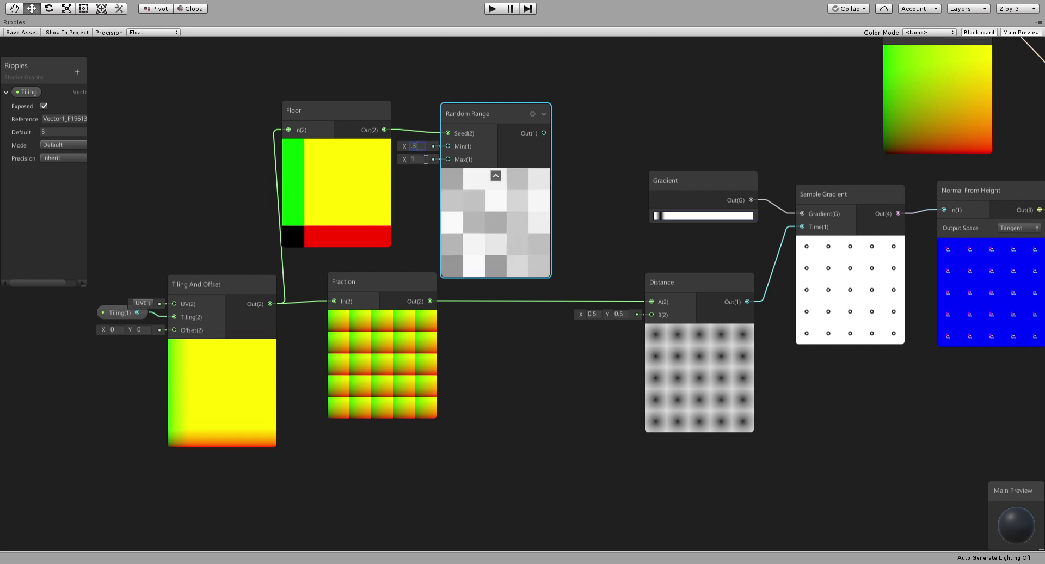
left_click(422, 159)
type(".7")
key("Return")
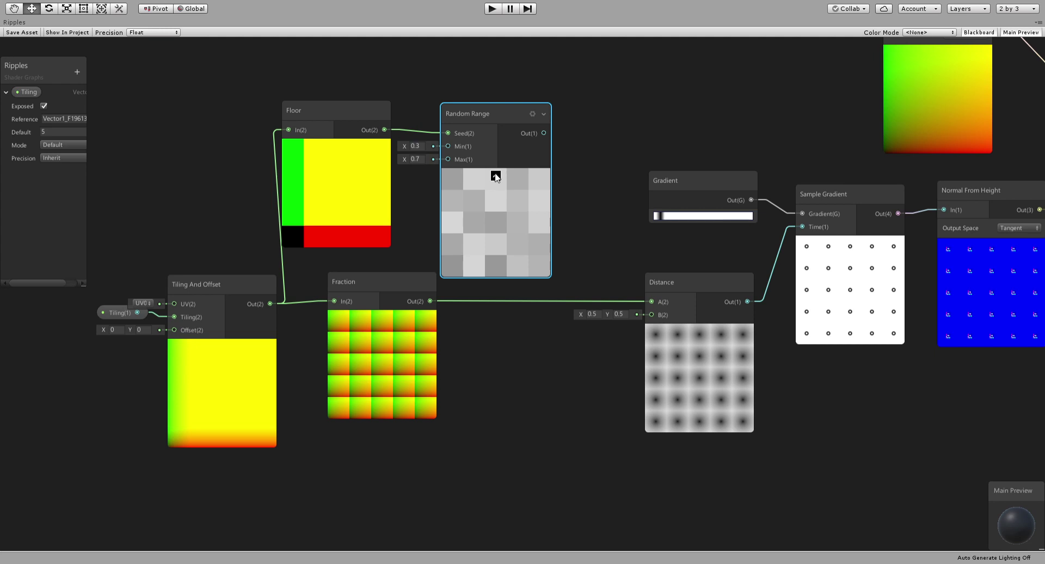
Step: Collapse the Random Range preview and duplicate the node, placing the copy below the original
left_click(495, 176)
left_click_drag(468, 128, 523, 183)
key("ctrl+d")
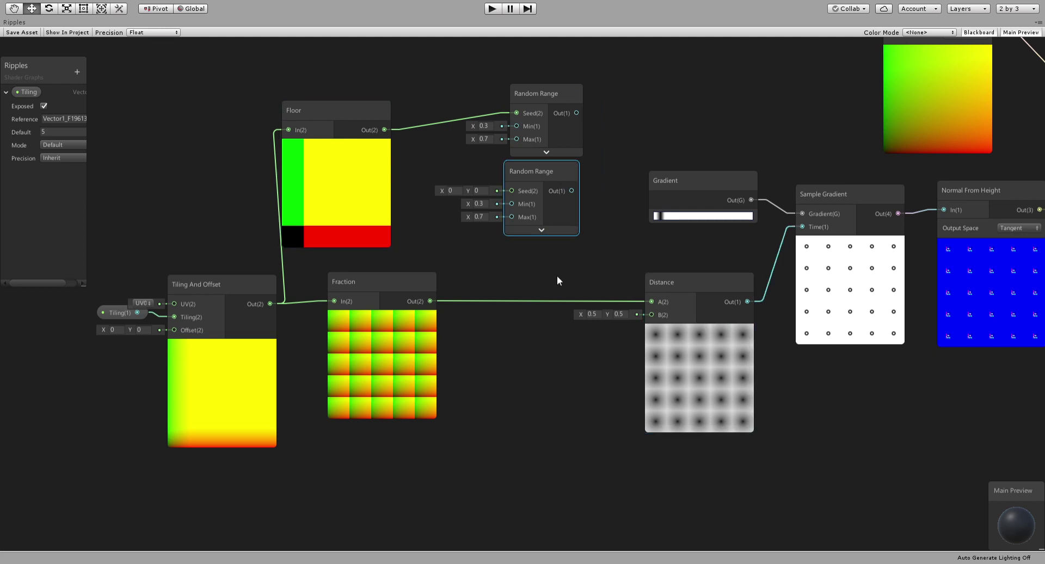
Step: Feed the Floor output through a new collapsed Add node with B set to 1, 1 into the duplicate Random Range's Seed
left_click_drag(356, 133, 383, 146)
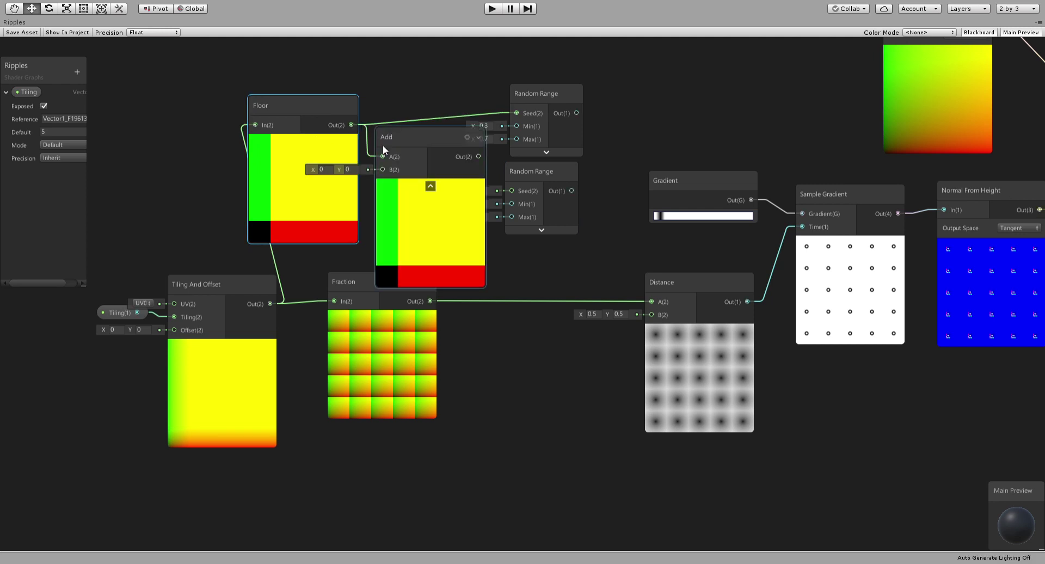
left_click(330, 170)
type("1")
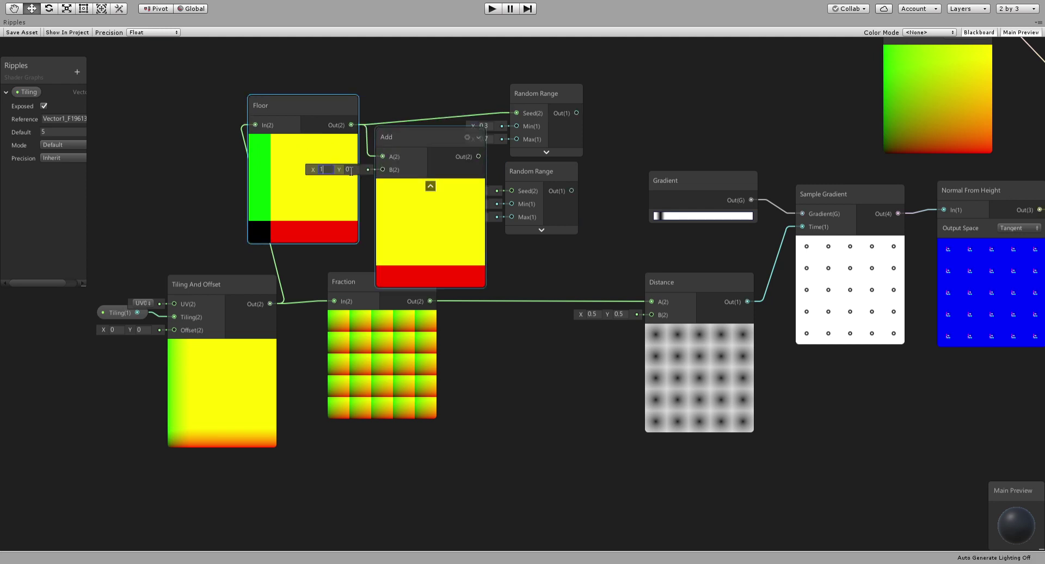
key("Tab")
type("1")
left_click(430, 185)
left_click_drag(403, 139, 511, 190)
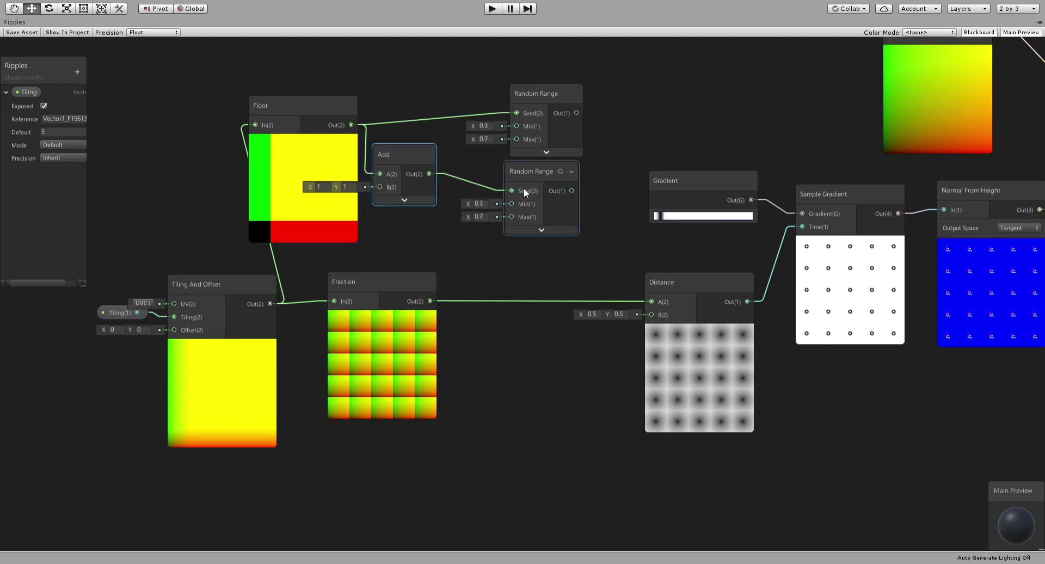
Step: Expand both Random Range previews to compare their patterns, and collapse them again with the original node stacked above the duplicate
left_click(534, 232)
left_click(547, 153)
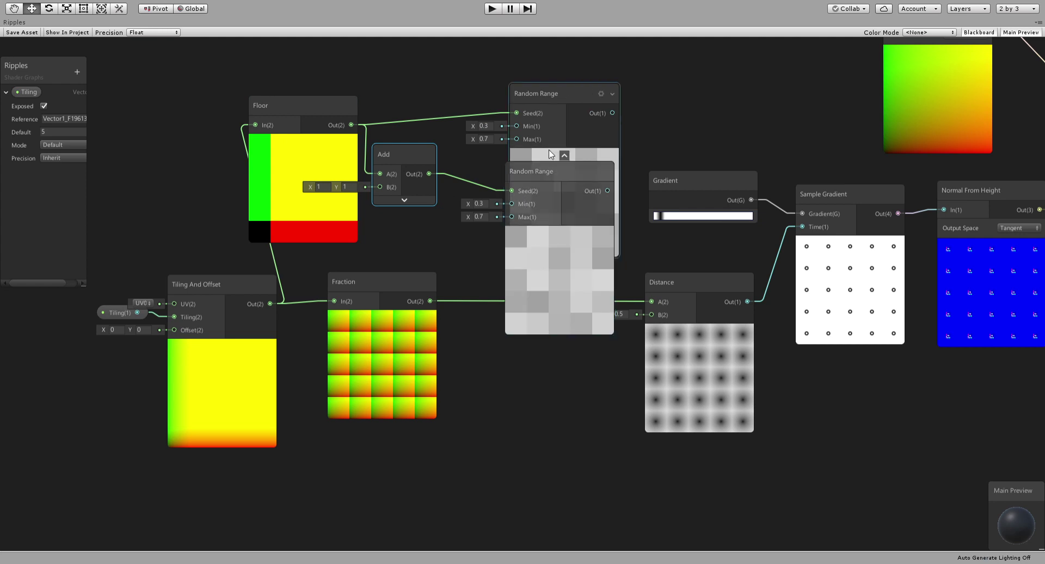
mouse_move(562, 92)
left_mouse_down()
mouse_move(560, 68)
mouse_move(561, 83)
left_mouse_up()
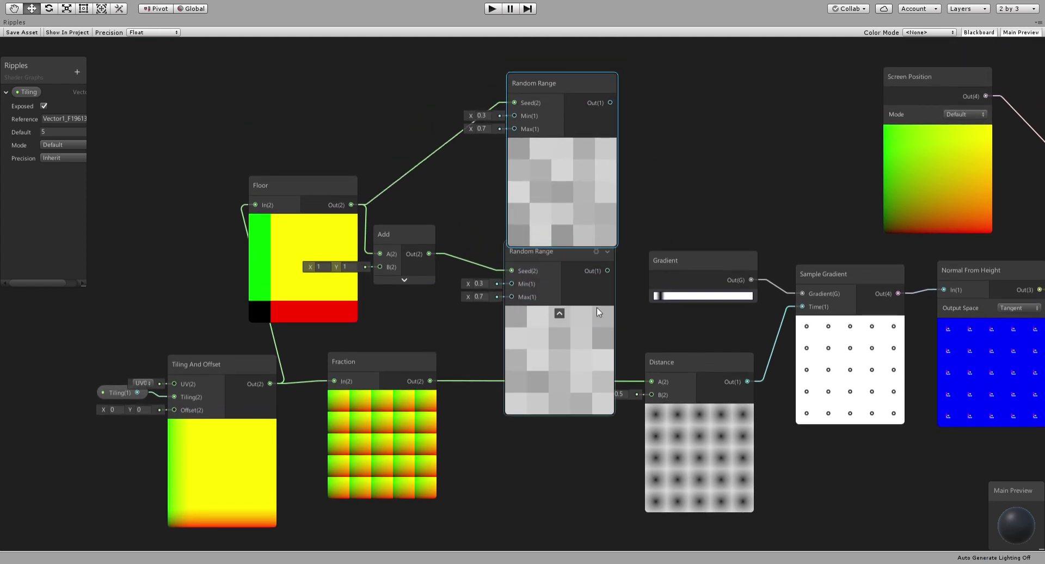
left_click(559, 313)
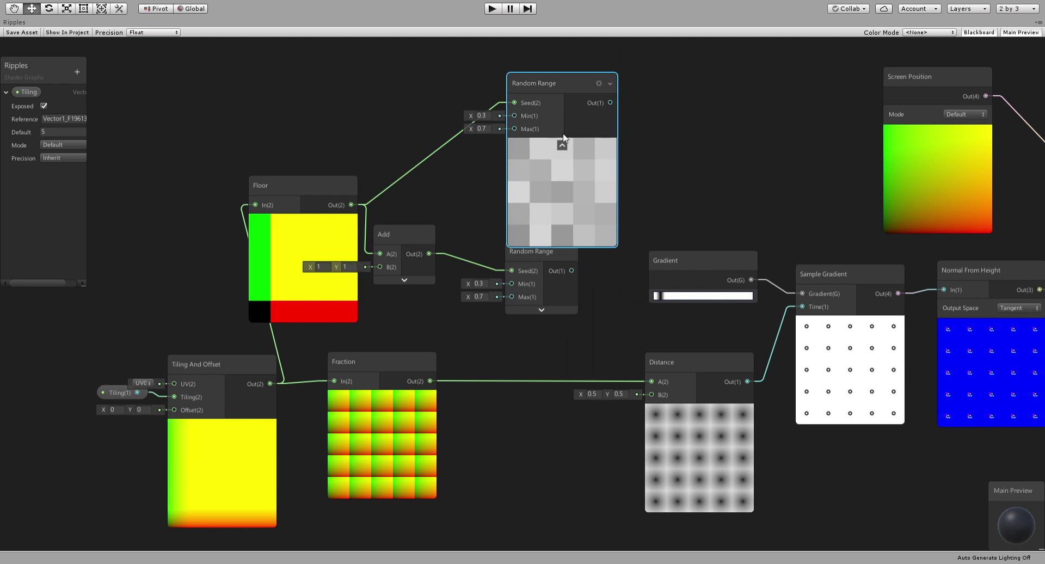
left_click(563, 143)
left_click_drag(546, 102, 537, 178)
middle_click_drag(572, 278, 509, 161)
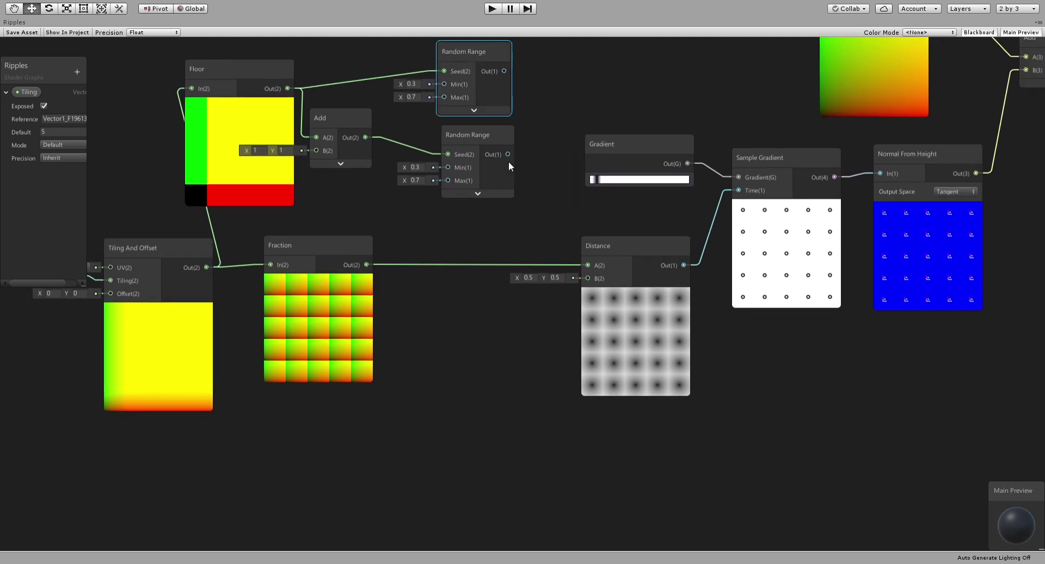
Step: Combine the two Random Range outputs as X and Y of a new Vector 2 node feeding the Distance node's B input
middle_click_drag(306, 137, 410, 190)
left_click_drag(94, 298, 212, 386)
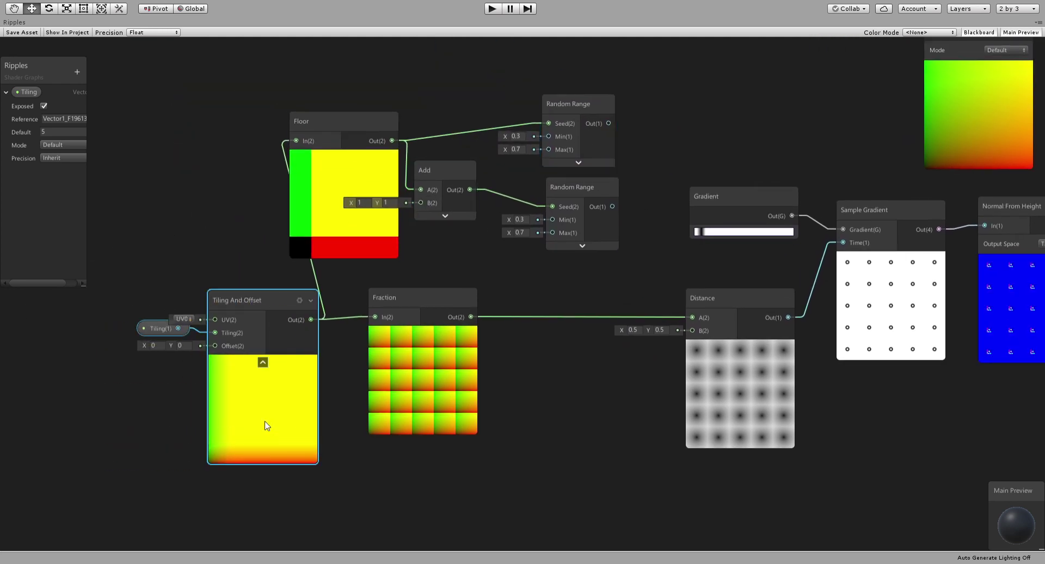
left_click_drag(269, 426, 69, 428)
left_click_drag(544, 214, 423, 221)
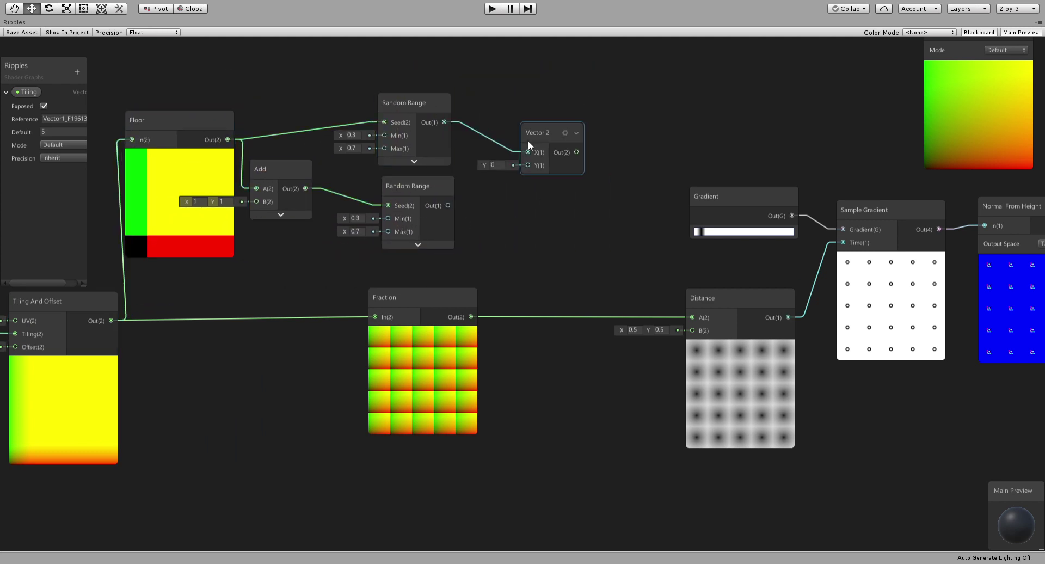
left_click_drag(449, 211, 693, 329)
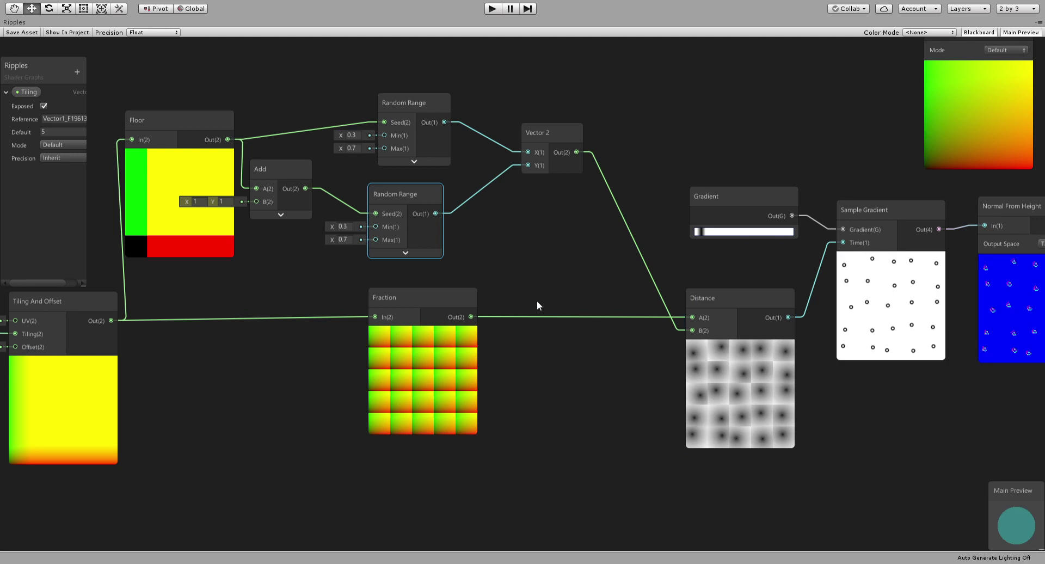
middle_click_drag(537, 302, 345, 279)
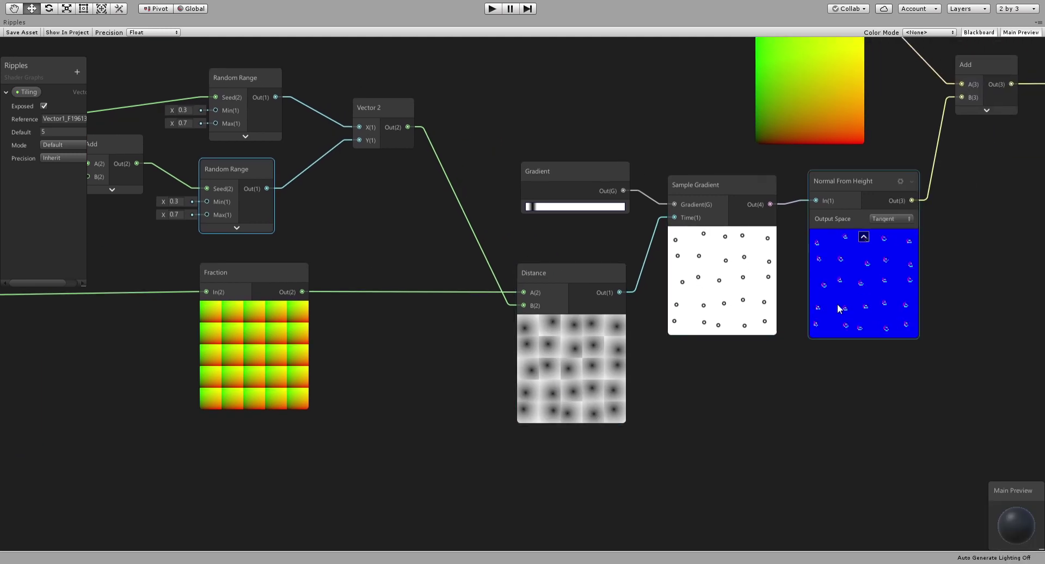
scroll(294, 250, "down", 1)
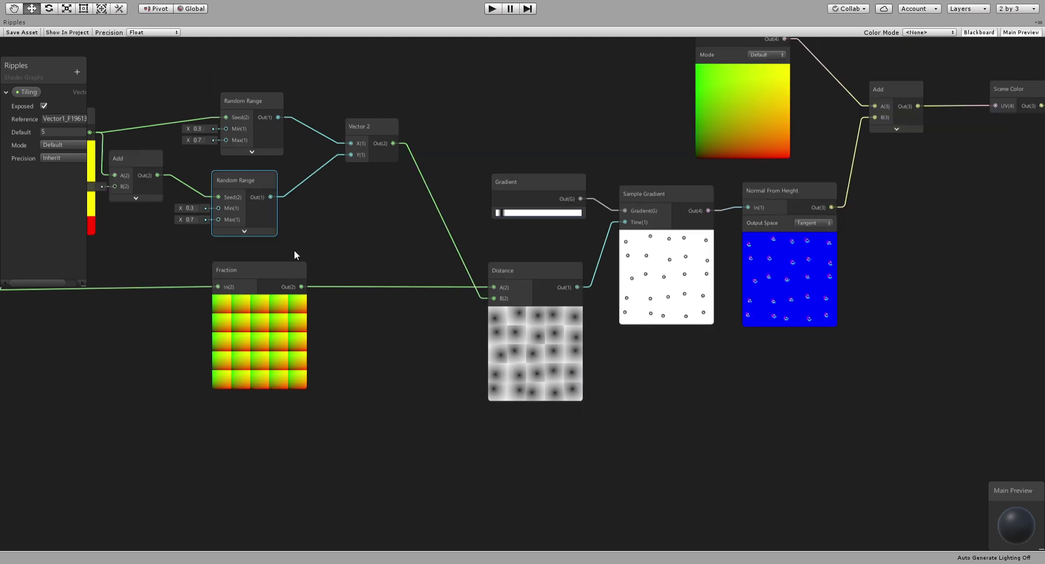
middle_click_drag(305, 252, 205, 253)
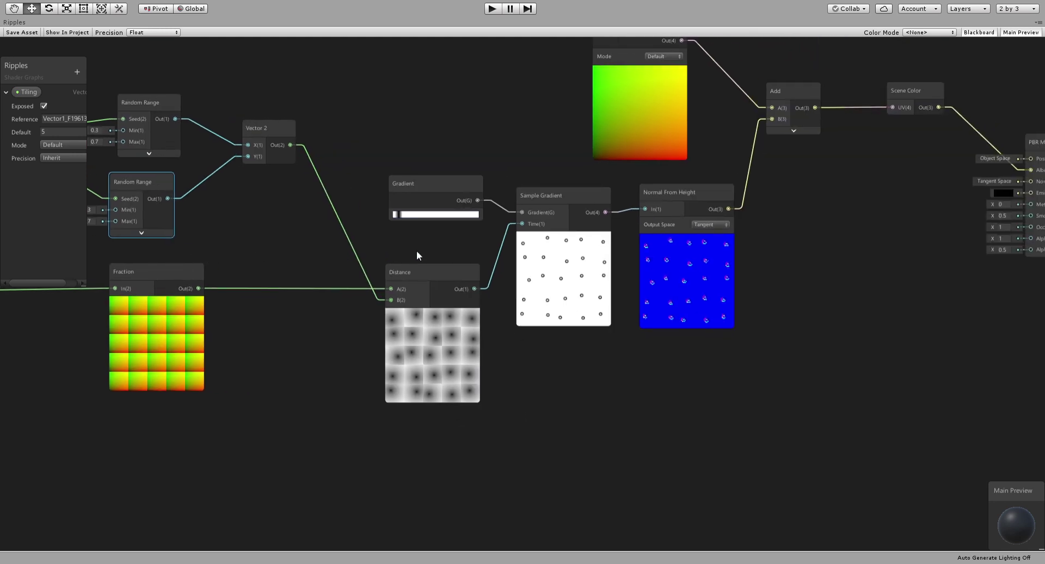
middle_click_drag(236, 252, 450, 270)
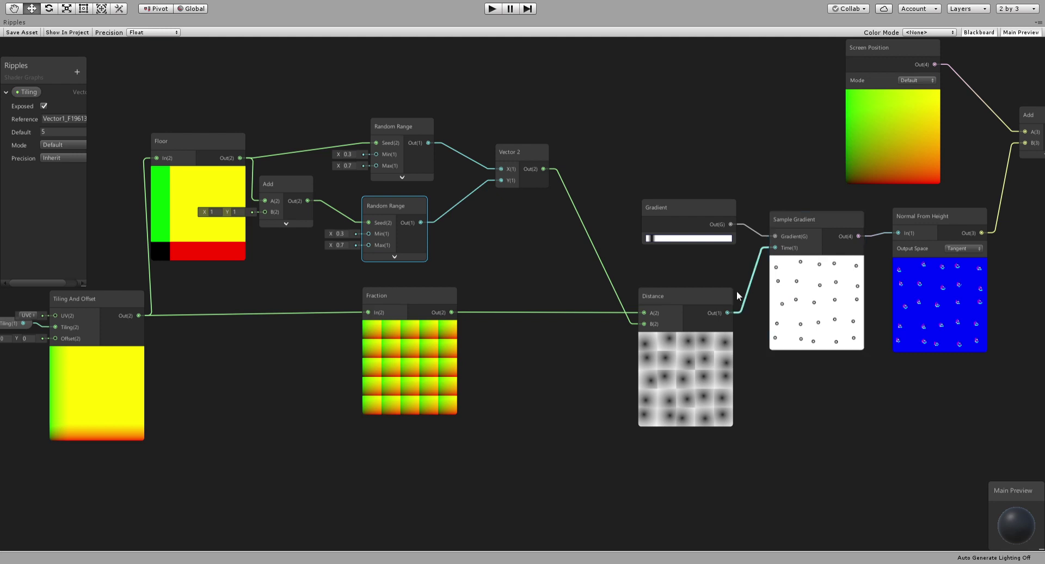
middle_click_drag(266, 240, 268, 248)
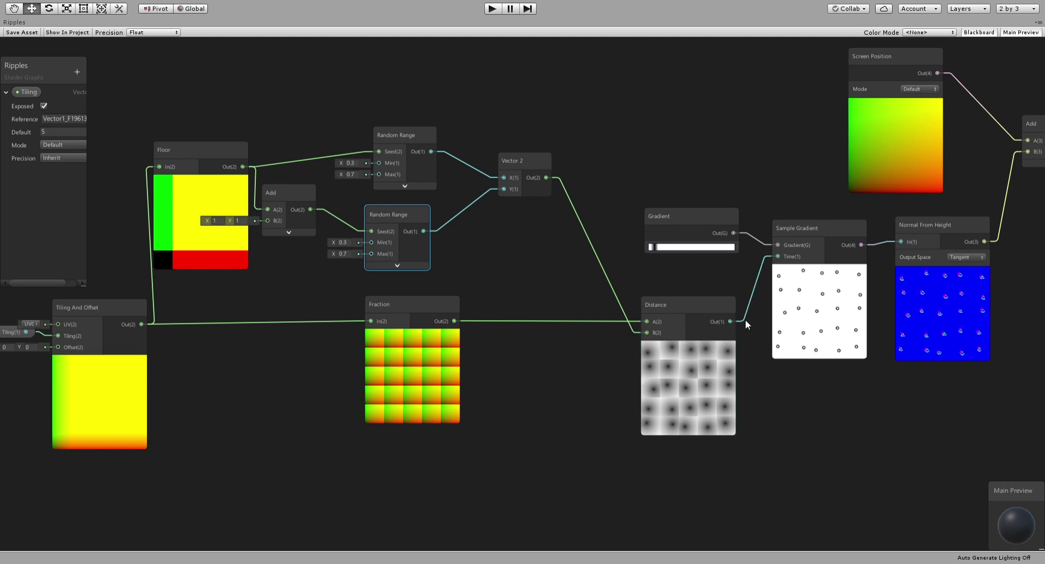
Step: Add a Time node with its Time output feeding a new Fraction node, and move both nodes closer below the Distance node
scroll(543, 326, "down", 3)
middle_click_drag(543, 327, 580, 191)
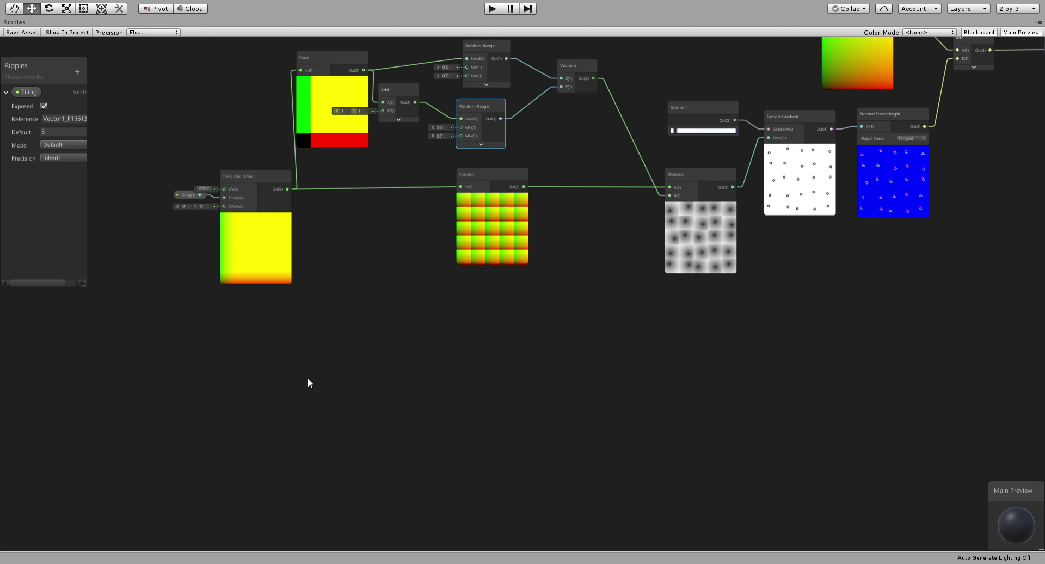
key("ctrl+v")
left_click_drag(312, 391, 442, 331)
scroll(461, 338, "up", 3)
key("Return")
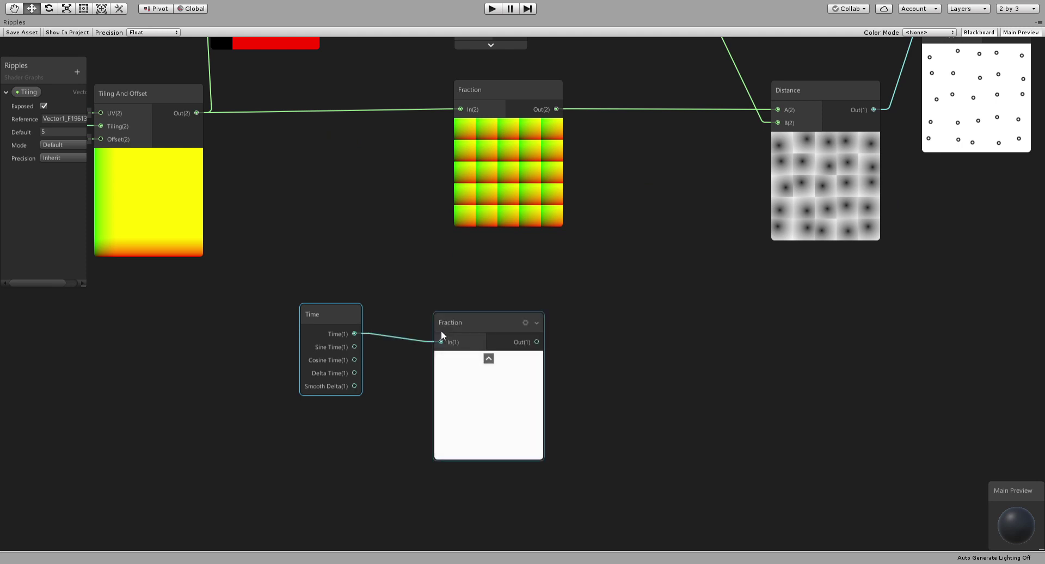
middle_click_drag(445, 325, 306, 371)
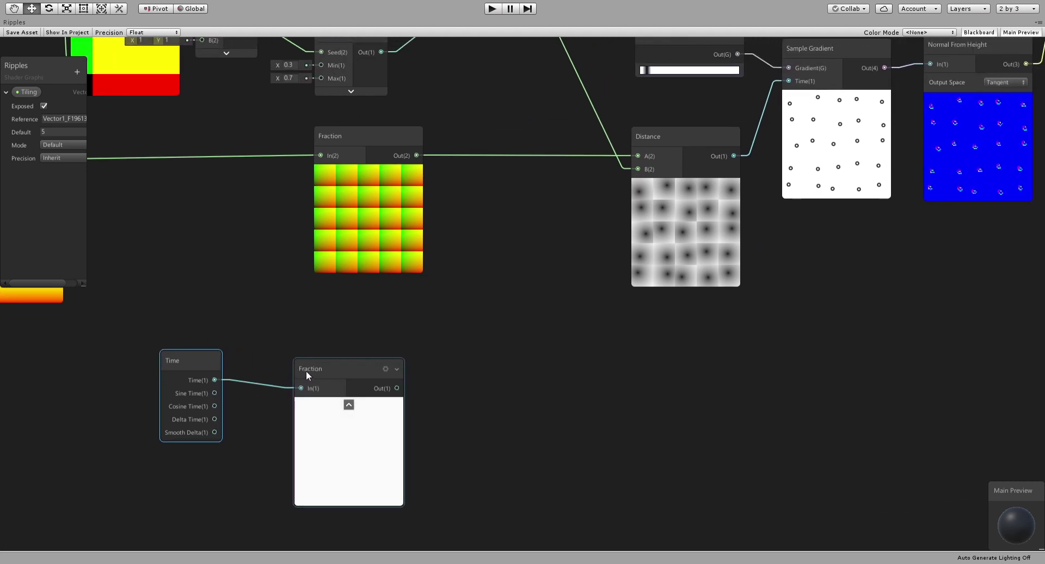
scroll(416, 366, "down", 2)
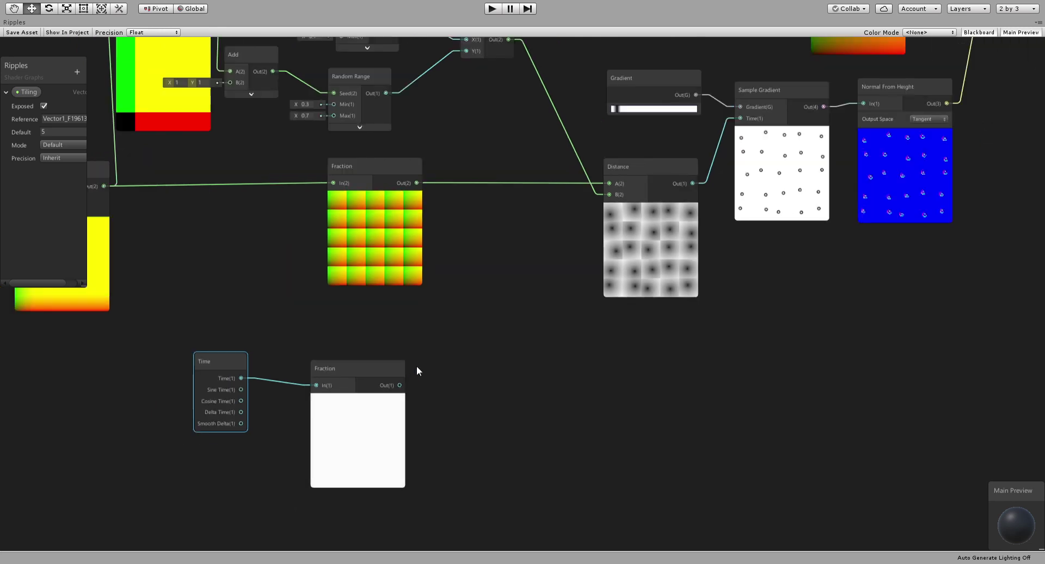
left_click_drag(367, 420, 609, 406)
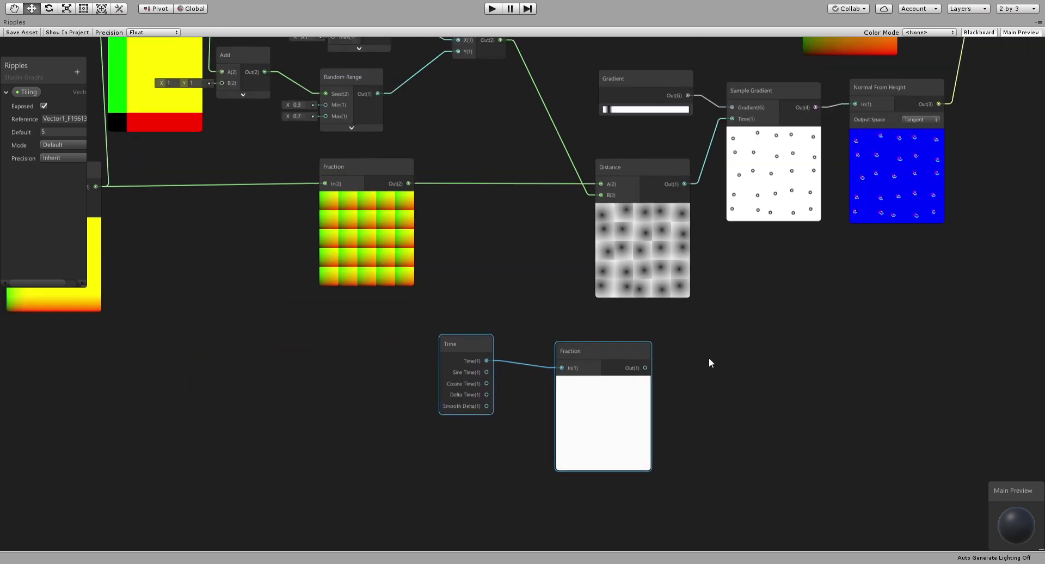
Step: Move the Sample Gradient and Normal From Height nodes further from the Distance node to make room between them
middle_click_drag(708, 357, 514, 376)
left_click(530, 243)
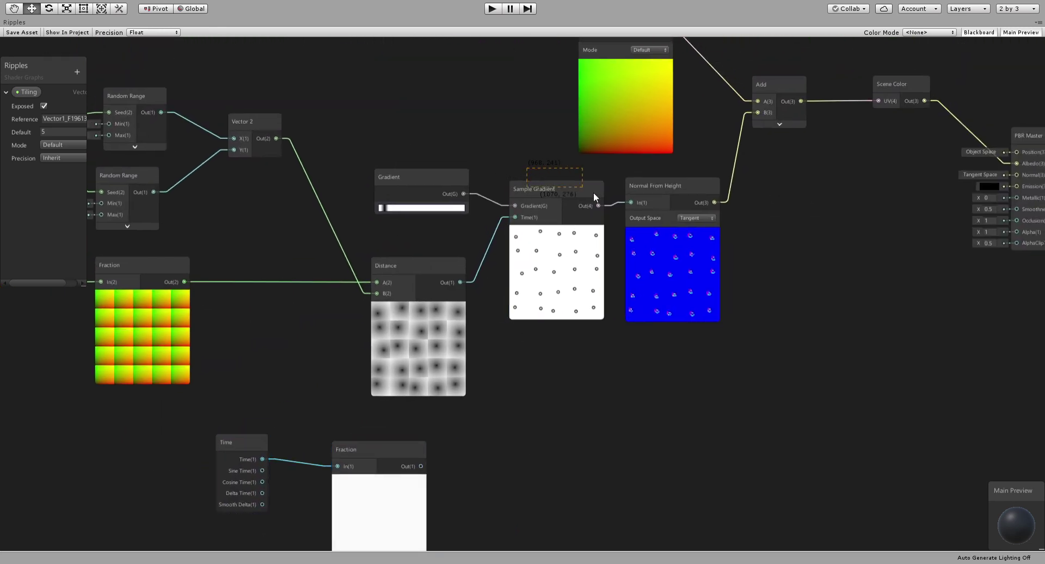
left_click(704, 295, "shift")
left_click_drag(704, 295, 826, 287)
left_click(592, 330)
Step: Sum the Distance output and the time Fraction output in a new Add node, and feed it into Sample Gradient's Time input
left_click_drag(461, 282, 517, 309)
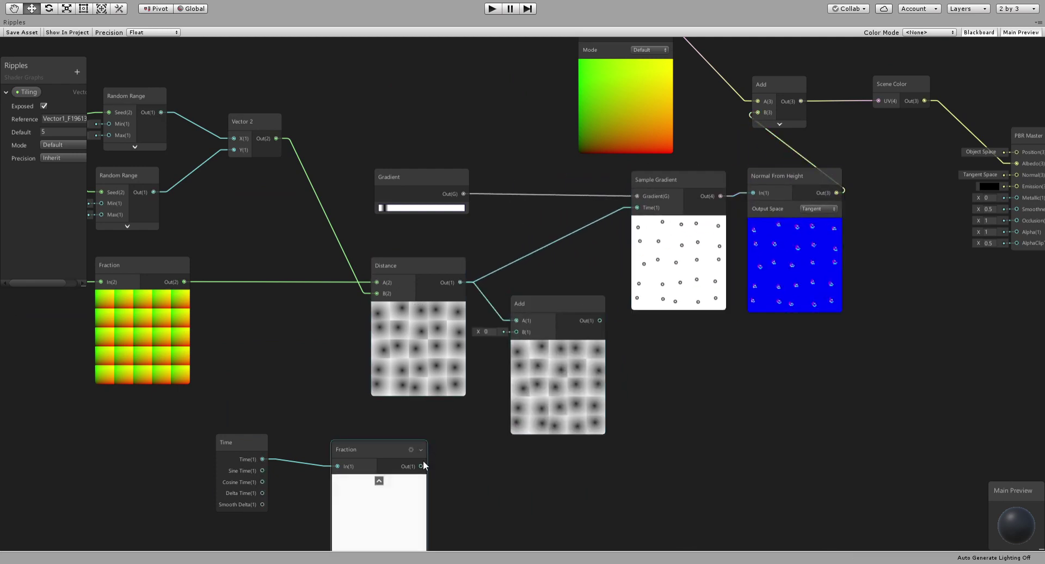
left_click_drag(421, 466, 517, 332)
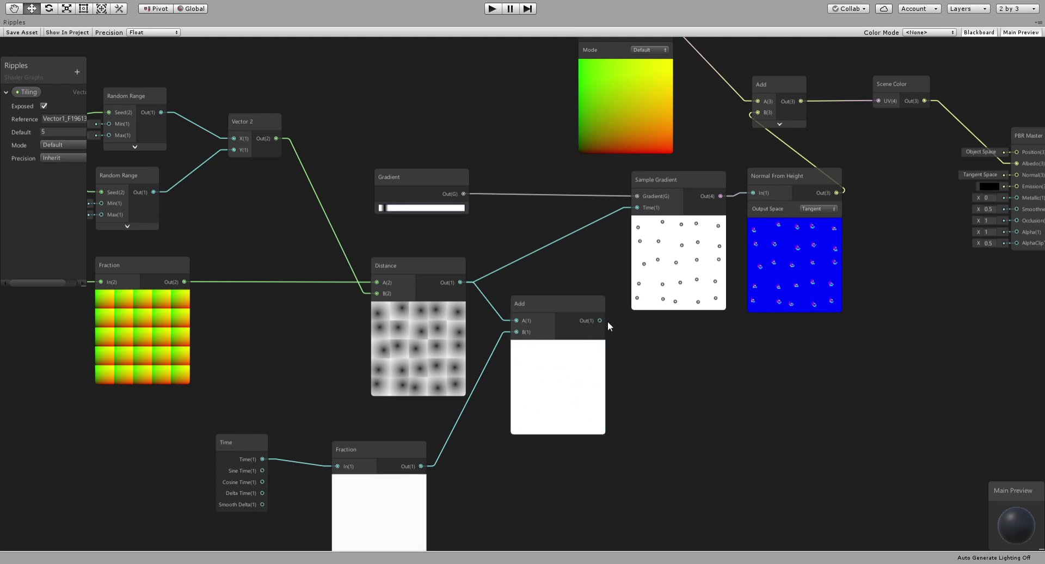
left_click_drag(600, 320, 638, 208)
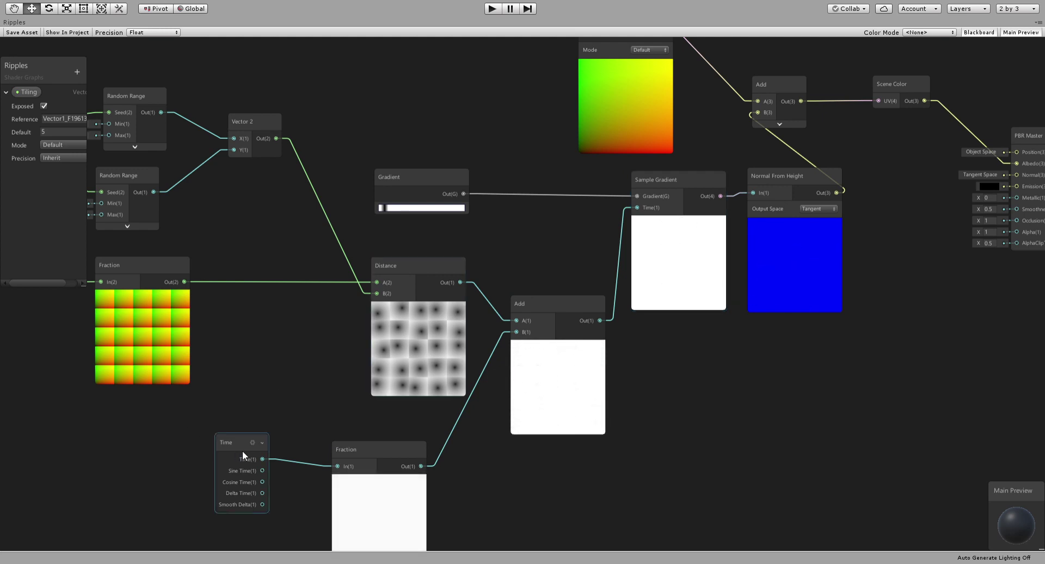
Step: Reposition the Time and Fraction nodes and route the Fraction output through a new One Minus node into the Add node's B input
left_click_drag(243, 449, 284, 455)
left_click(410, 512, "shift")
left_click_drag(365, 490, 418, 475)
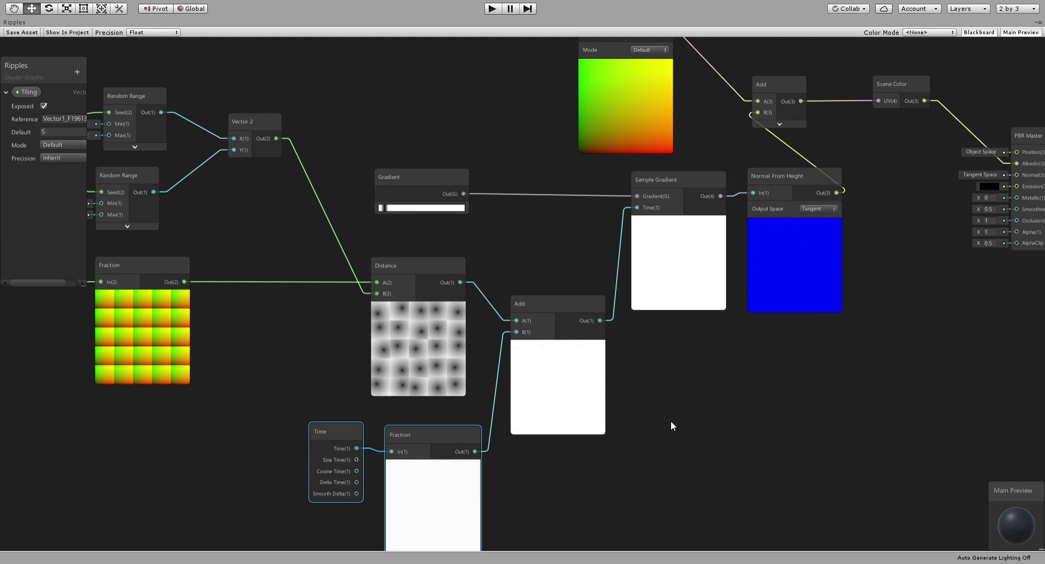
middle_click_drag(355, 445, 540, 331)
left_click_drag(578, 377, 462, 419)
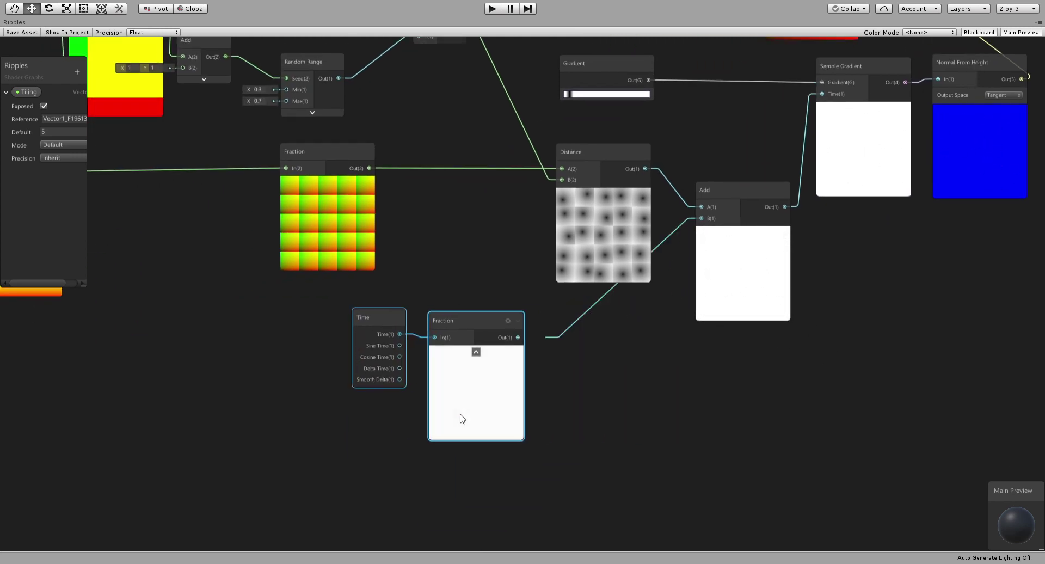
left_click(544, 342)
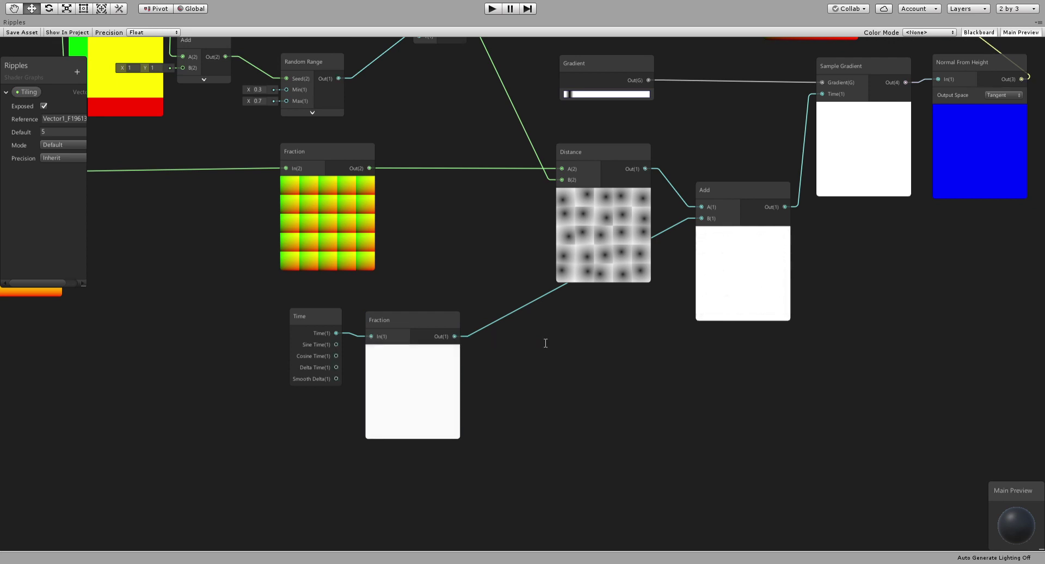
key("Return")
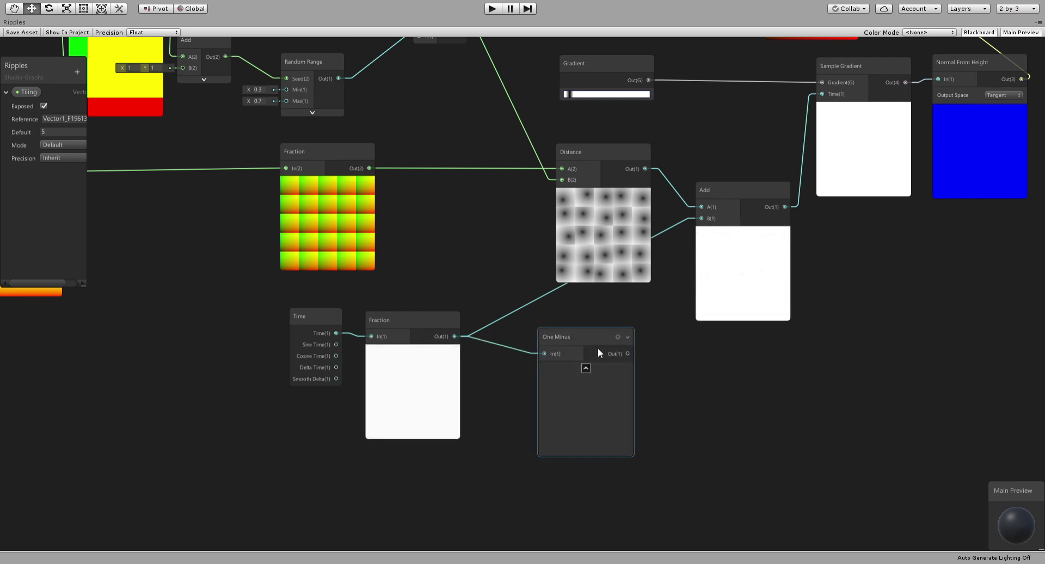
left_click_drag(628, 353, 702, 218)
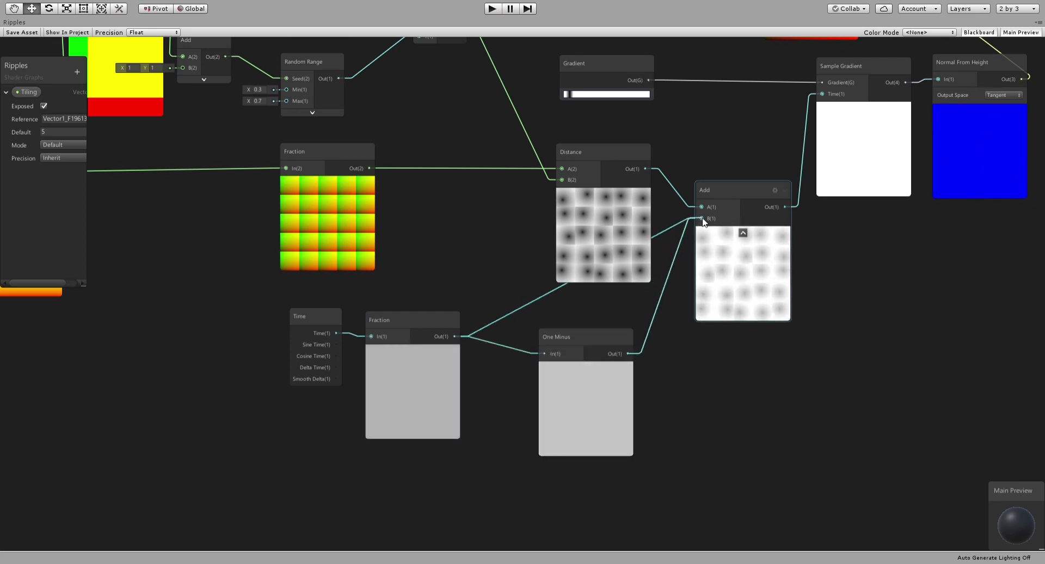
left_click(638, 247)
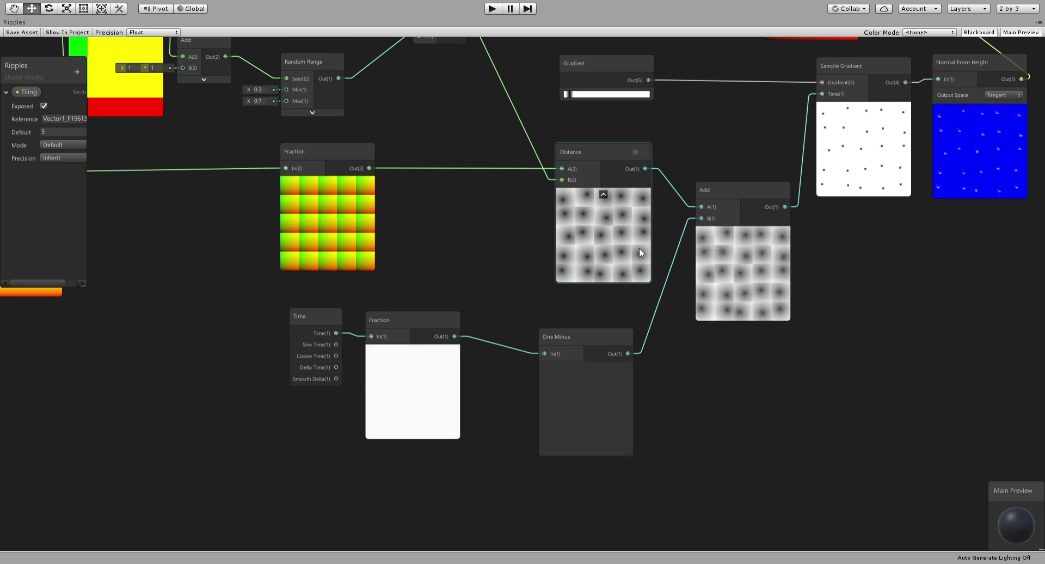
Step: Insert a new Add node between the time Fraction output and the One Minus input, spacing the nodes to fit
middle_click_drag(591, 317, 512, 357)
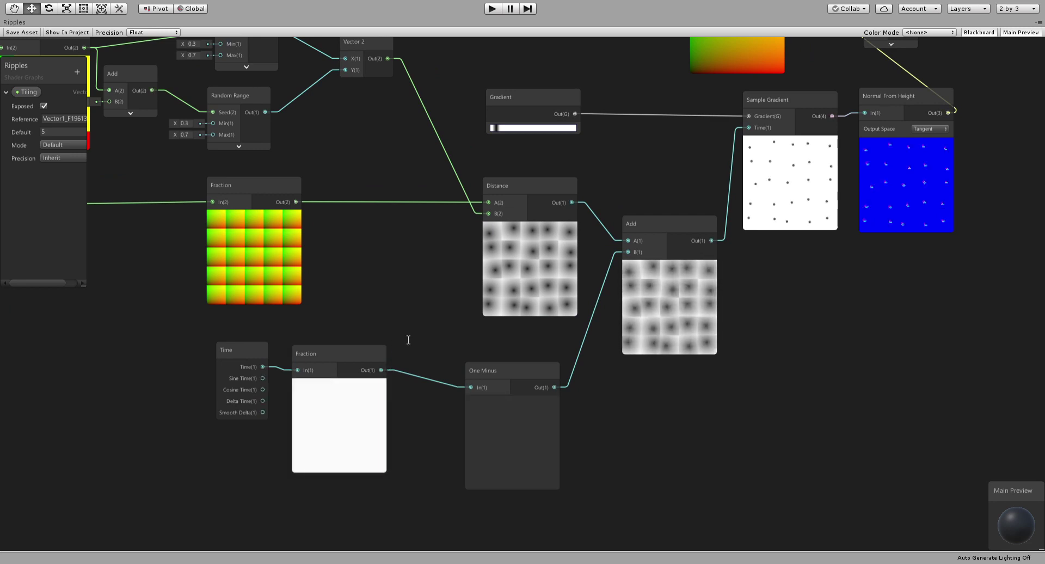
left_click_drag(517, 382, 580, 381)
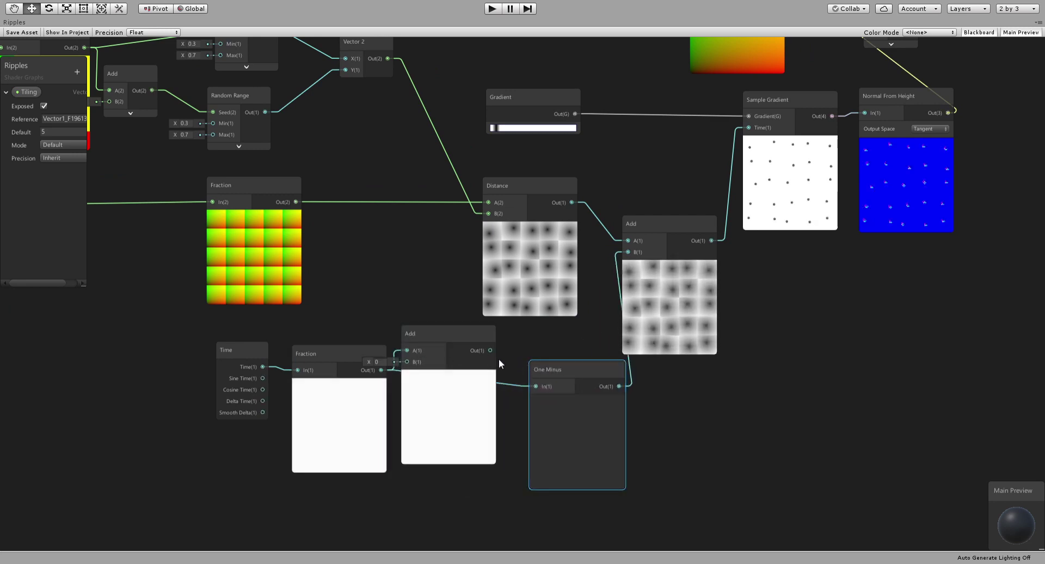
left_click_drag(490, 350, 531, 374)
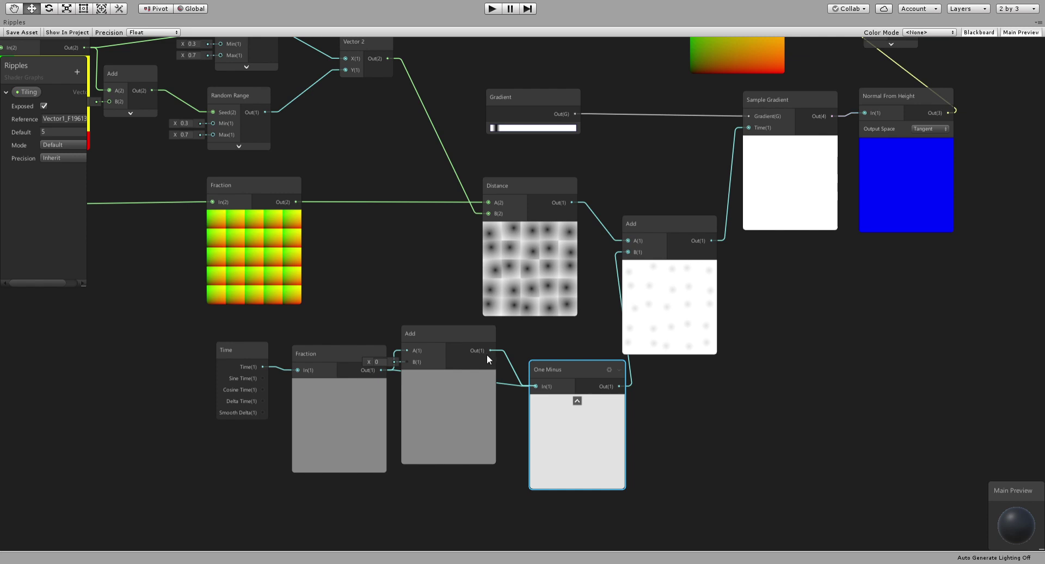
left_click_drag(441, 337, 459, 345)
Step: Set the B input of the Add node between Fraction and One Minus to 0.5
left_click(395, 370)
type("0.75")
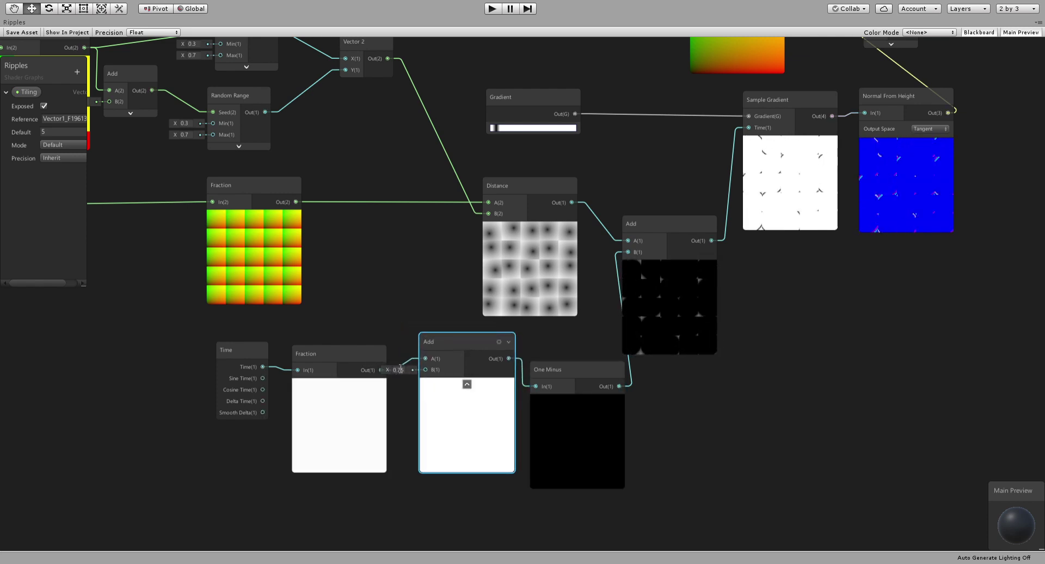
mouse_move(400, 370)
left_mouse_down()
mouse_move(373, 376)
mouse_move(397, 373)
left_mouse_up()
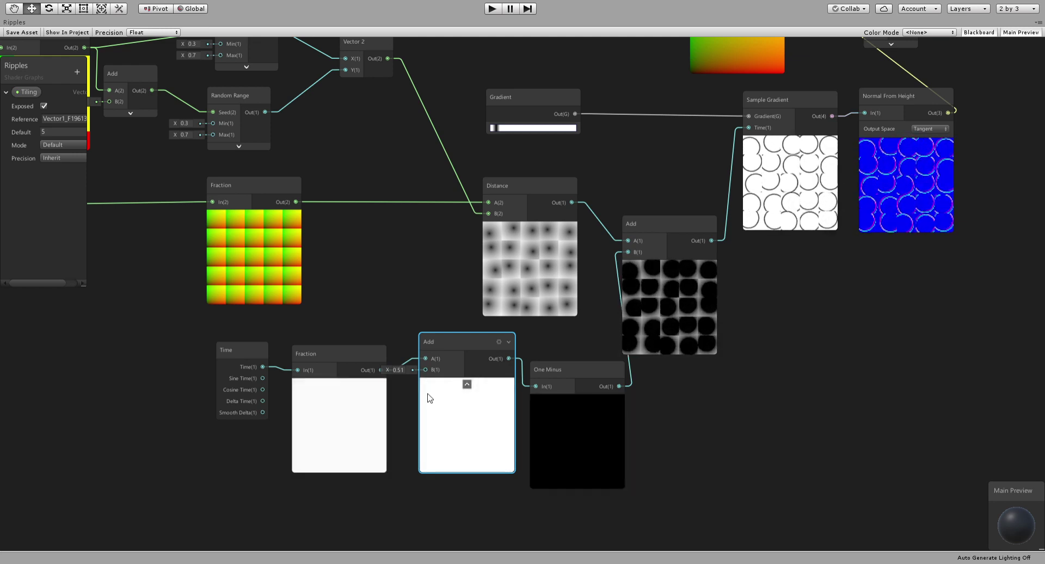
scroll(403, 387, "up", 1)
left_click(403, 365)
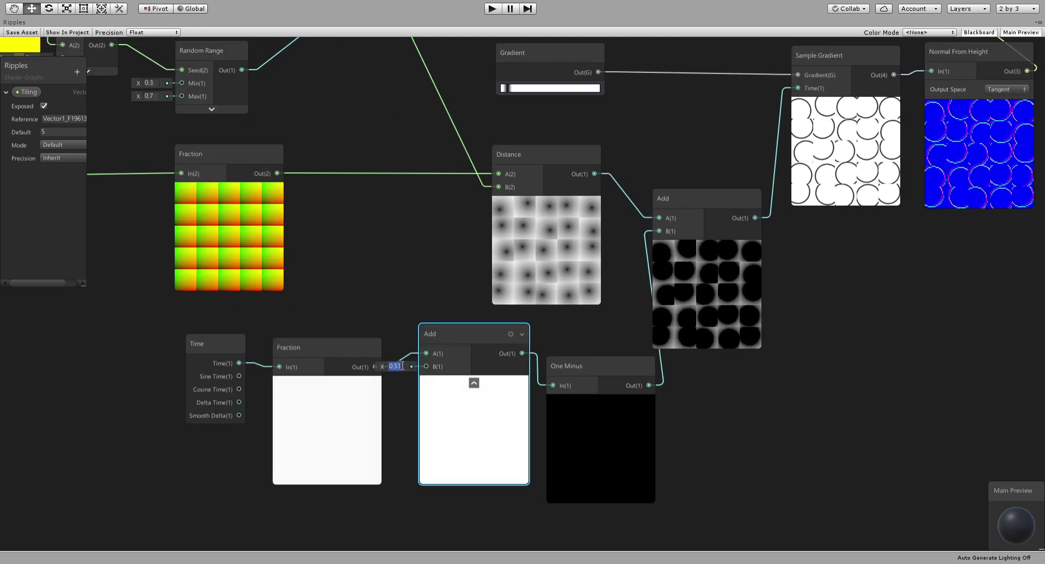
type("0.5")
key("Return")
Step: Collapse the previews of the time Add and One Minus nodes, and tidy the node layout around Sample Gradient
middle_click_drag(542, 376, 491, 384)
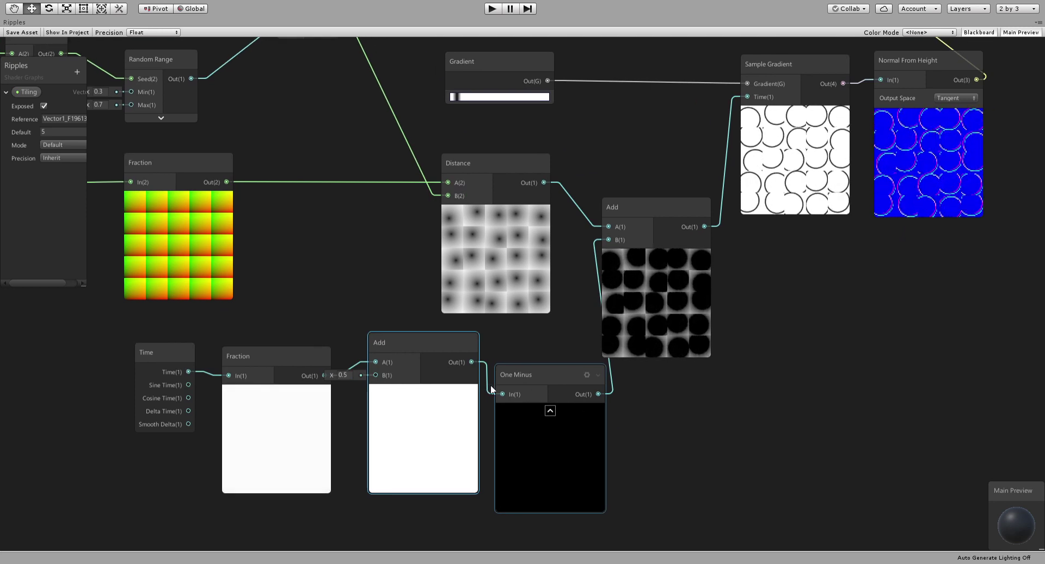
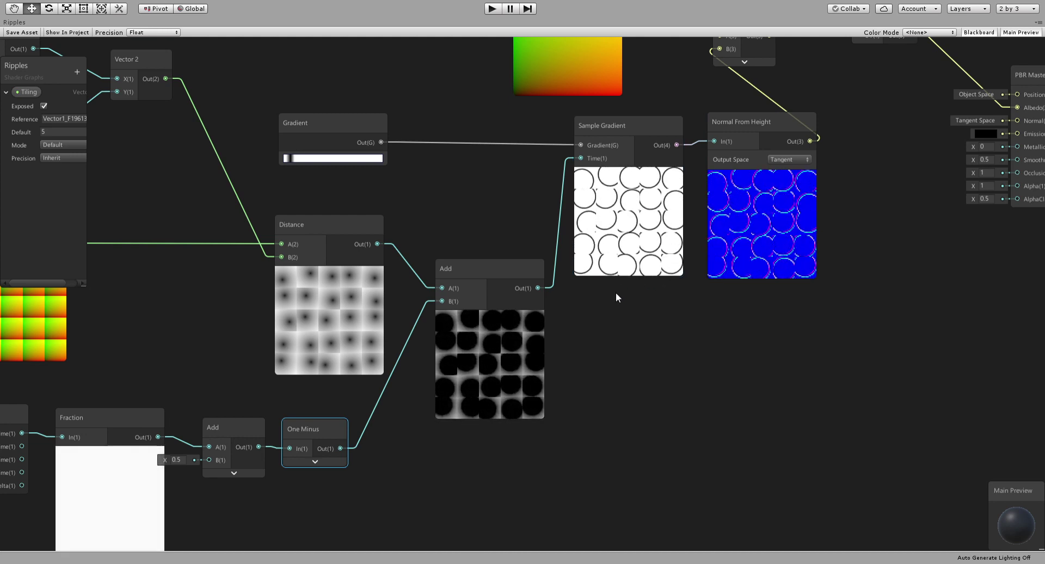
scroll(404, 412, "down", 3)
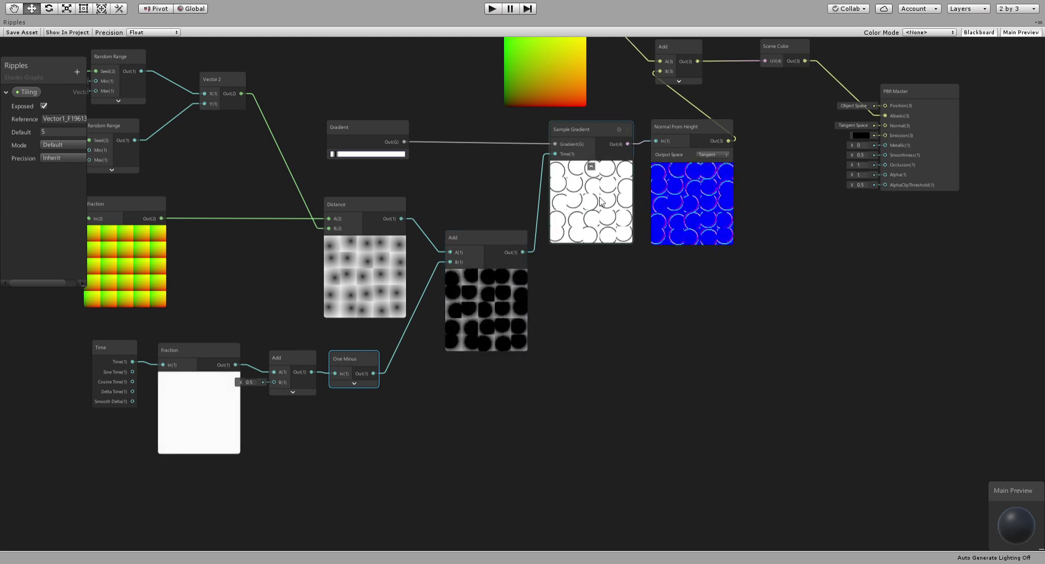
left_click_drag(607, 173, 586, 171)
middle_click_drag(586, 172, 578, 230)
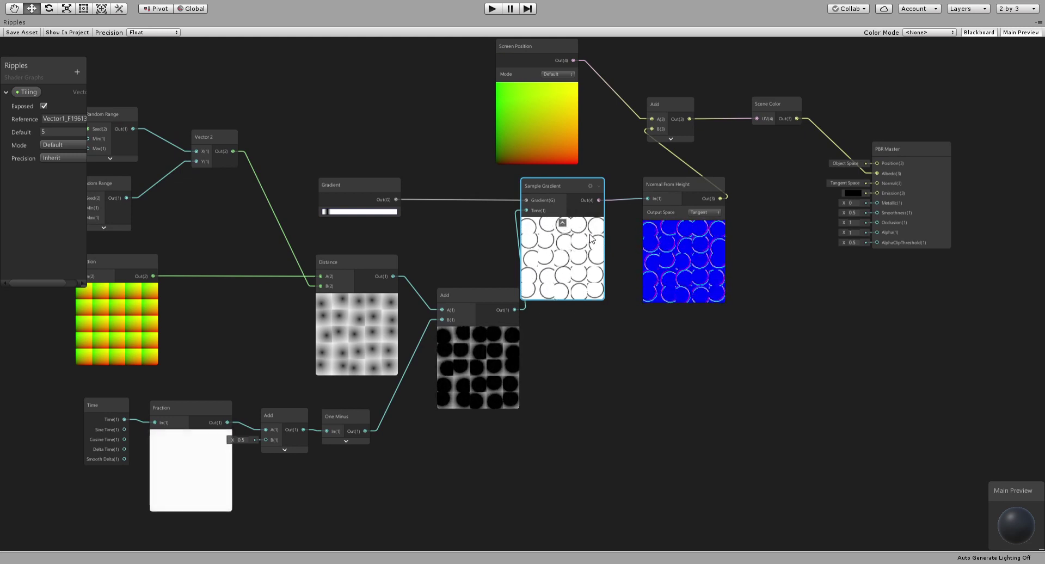
left_click_drag(591, 228, 600, 227)
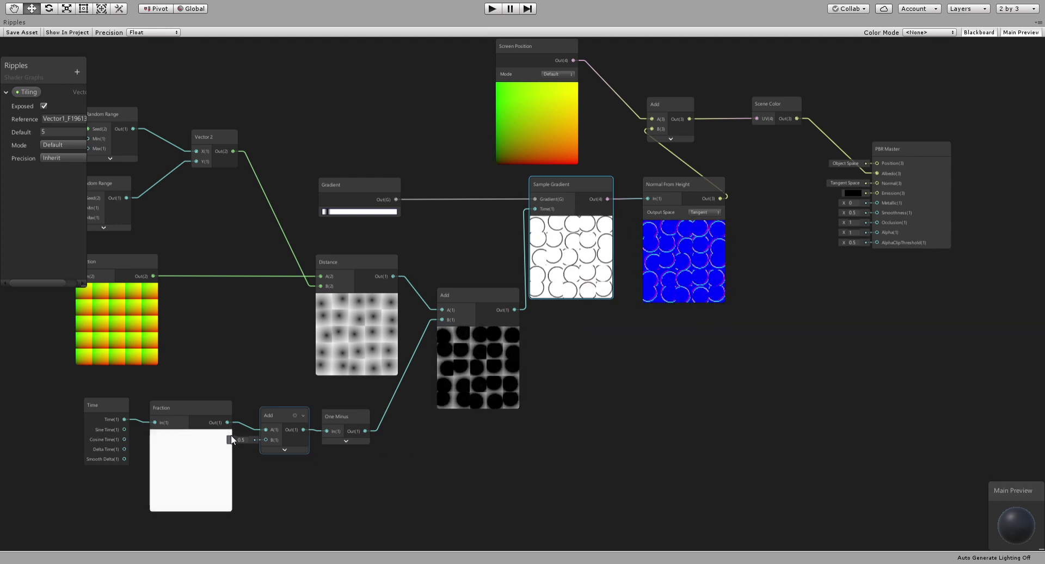
Step: Connect the time Fraction output to the Time input of a new second Sample Gradient node below the Add node
left_click_drag(228, 420, 553, 449)
key("ctrl+z")
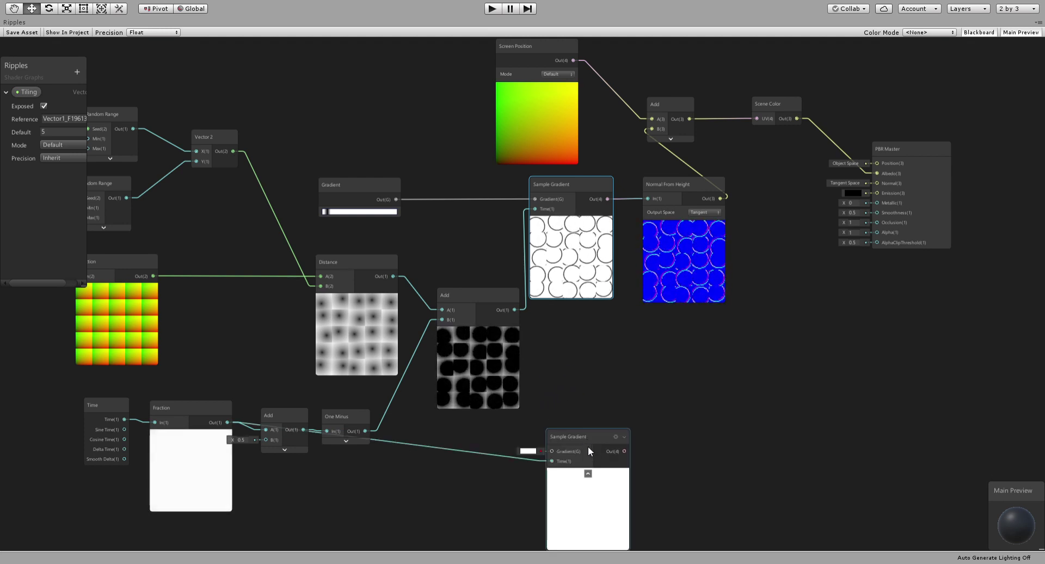
Step: Give the lower Sample Gradient a gradient with black and white stops, and space both Sample Gradient nodes and Normal From Height apart
left_click_drag(588, 446, 652, 436)
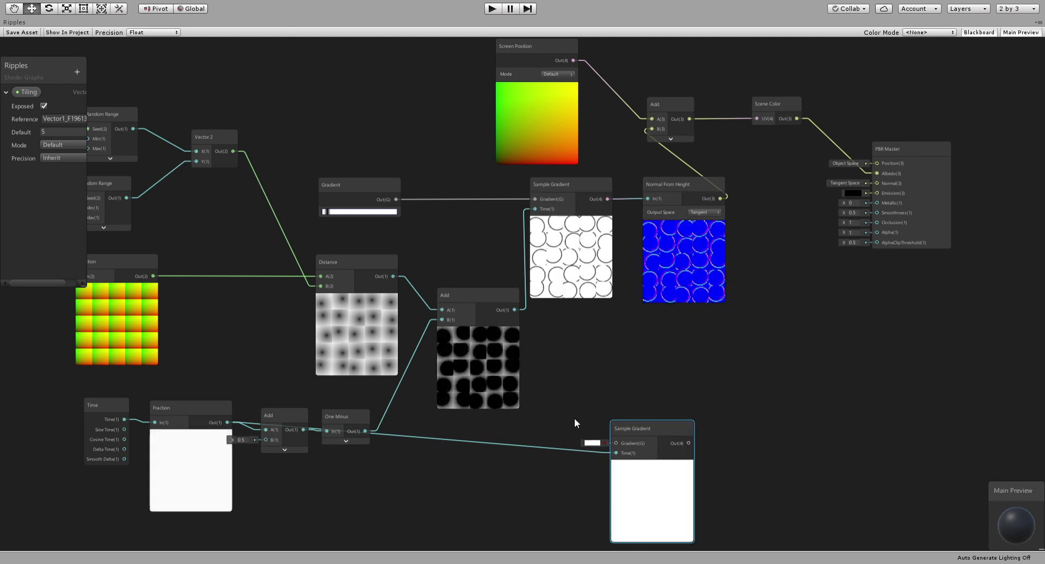
left_click(231, 257)
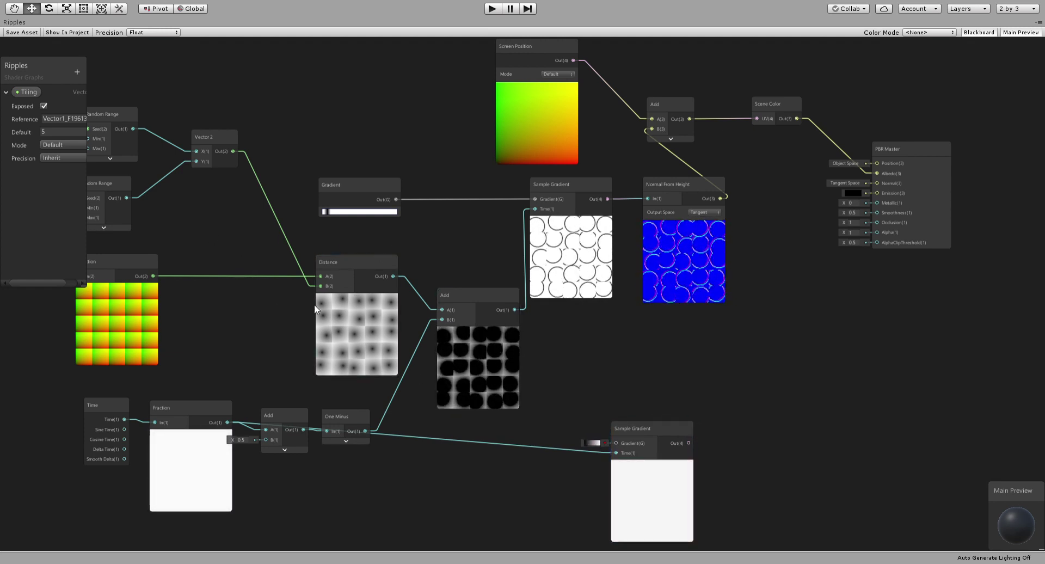
left_click_drag(648, 429, 586, 403)
left_click_drag(681, 255, 764, 258)
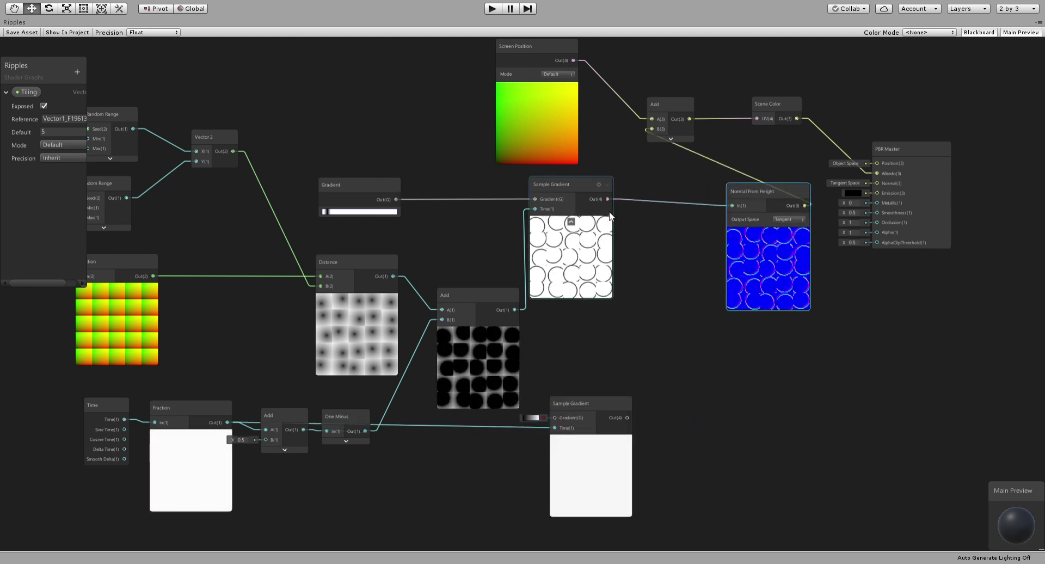
left_click_drag(607, 203, 632, 227)
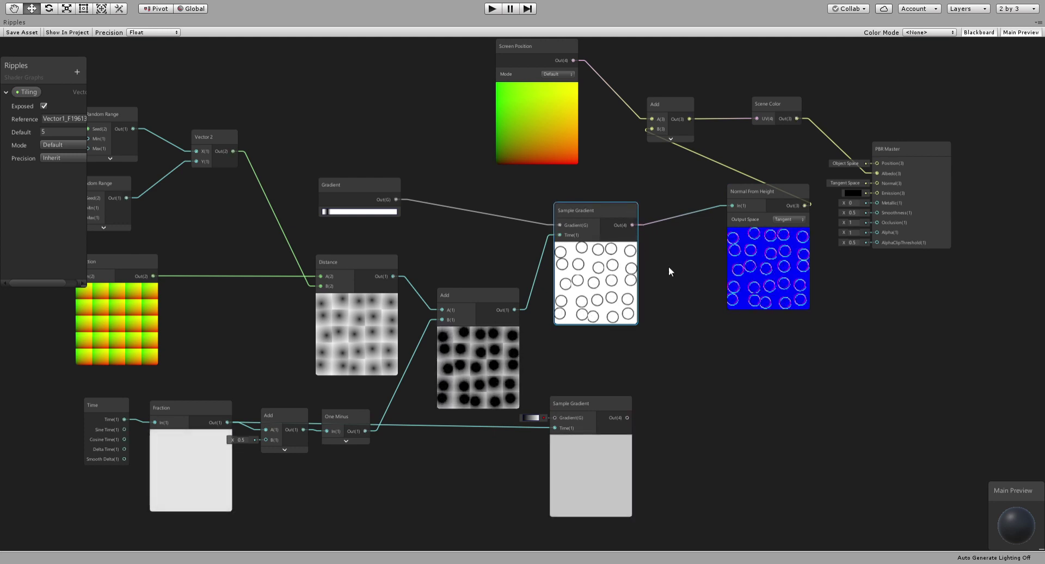
Step: Add a Lerp node with the upper Sample Gradient output in A and the lower Sample Gradient output in T
key("Return")
scroll(680, 297, "up", 3)
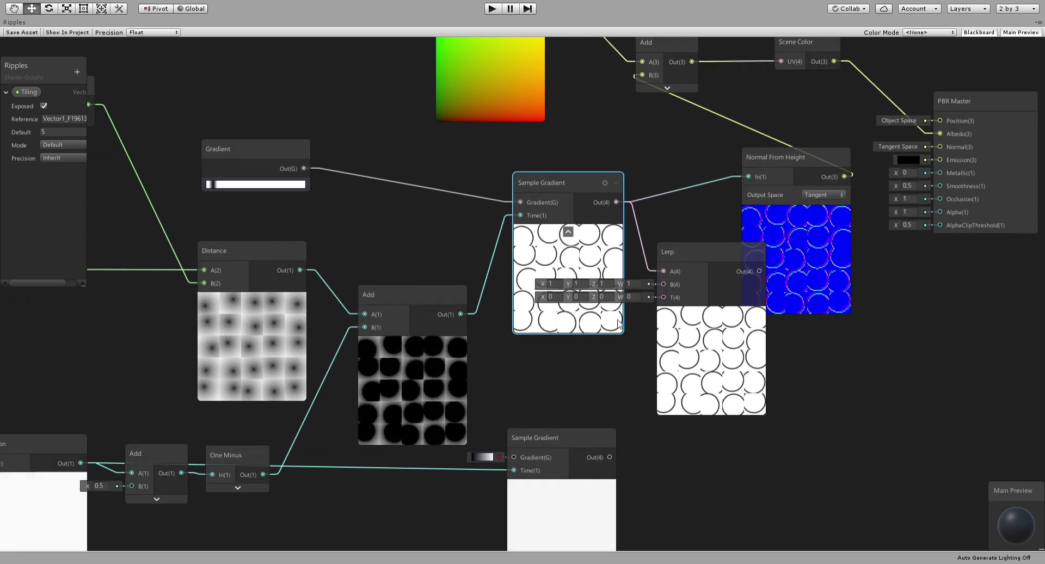
left_click_drag(609, 457, 685, 299)
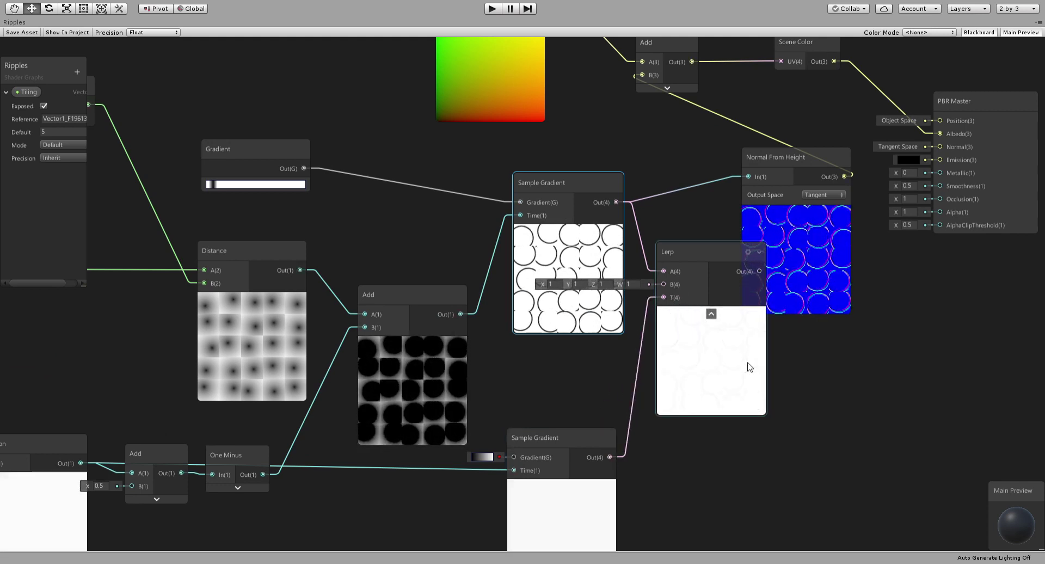
Step: Adjust the lower Sample Gradient's gradient so that black changes to white more abruptly
middle_click_drag(452, 434, 486, 406)
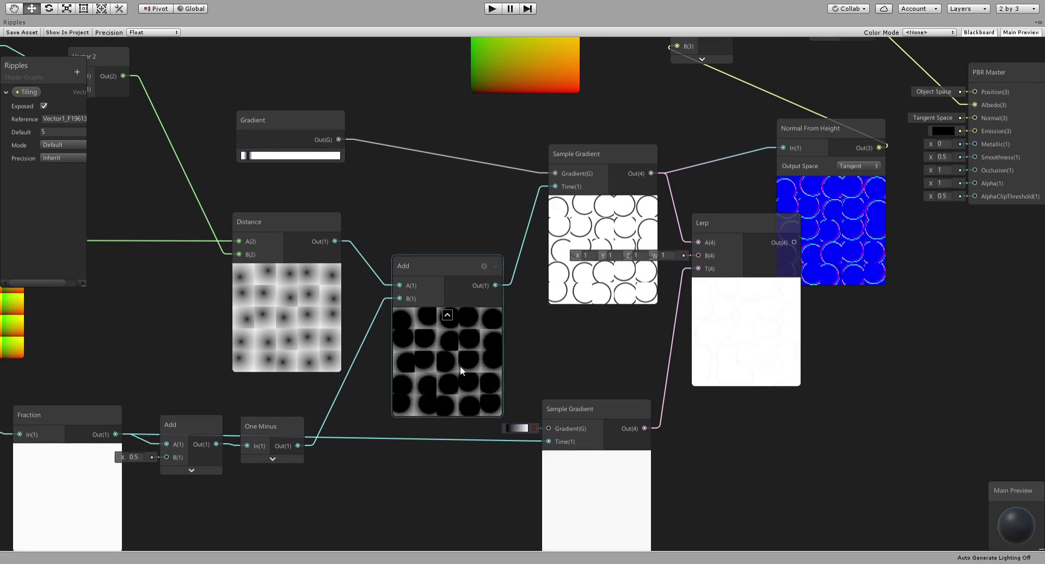
left_click(162, 223)
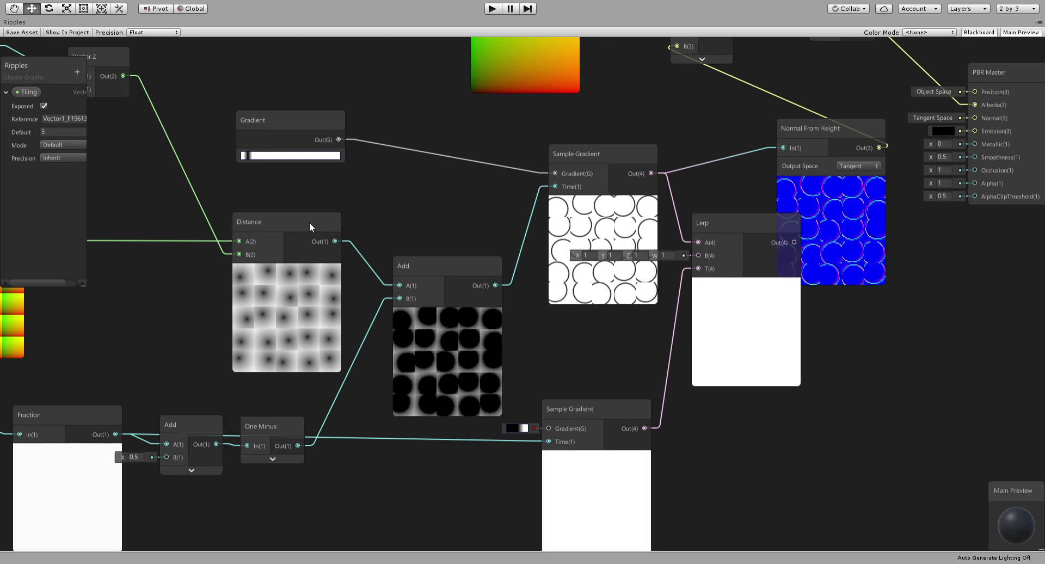
Step: Connect the Lerp output to the Normal From Height input and separate the two overlapping nodes
mouse_move(760, 315)
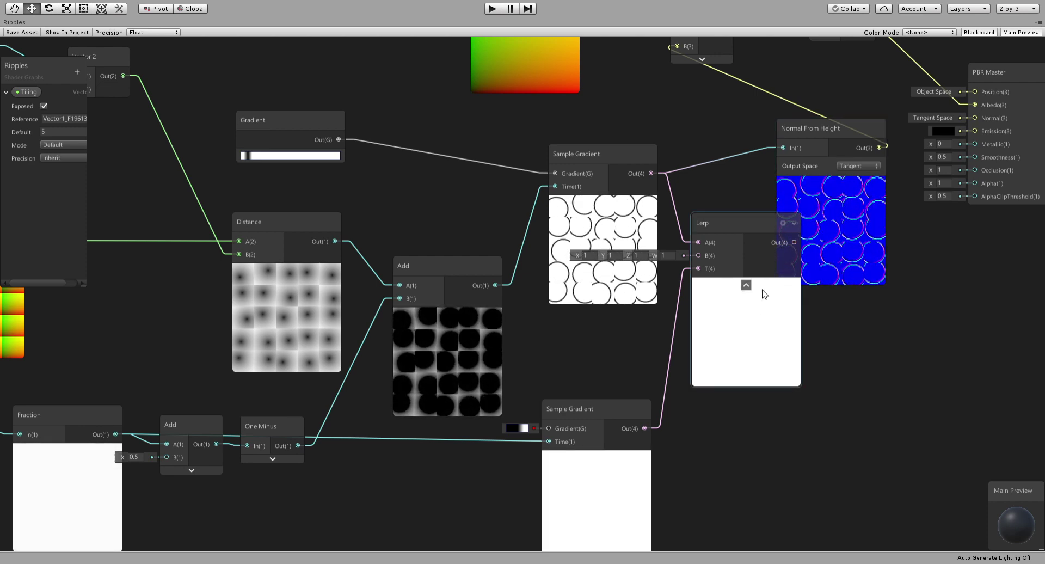
left_click_drag(793, 241, 784, 150)
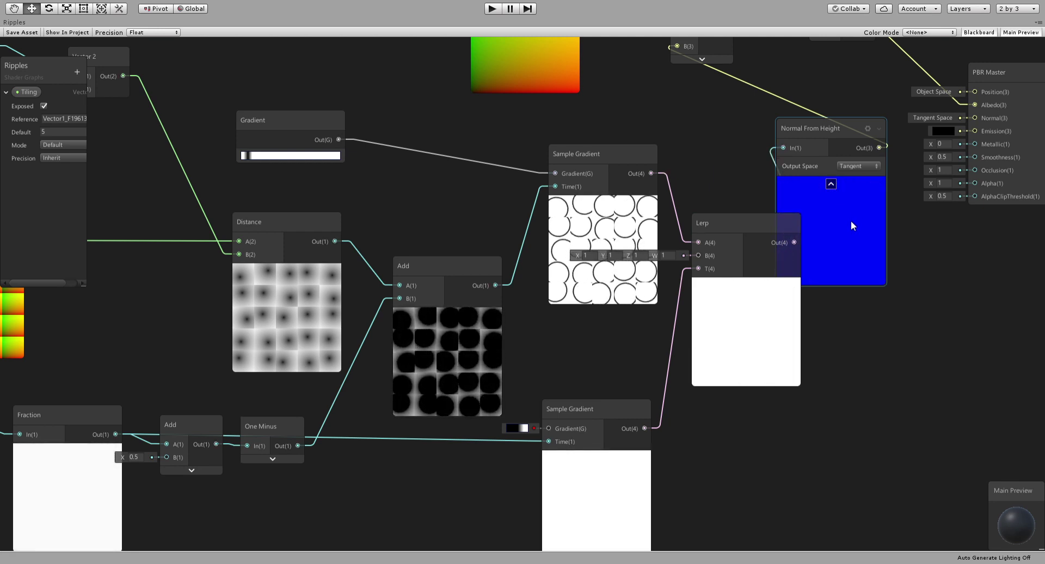
left_click_drag(846, 215, 865, 218)
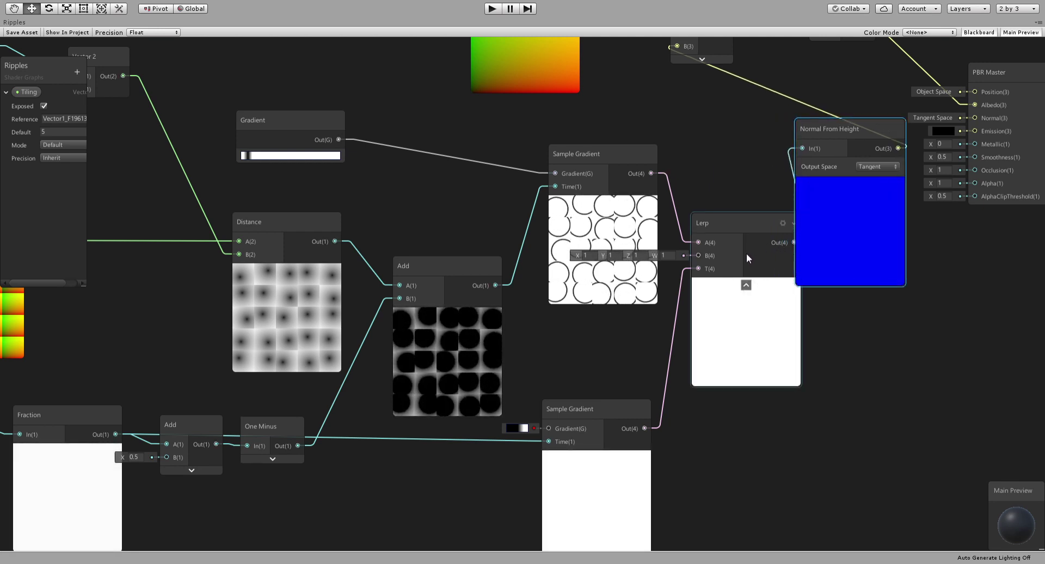
left_click_drag(746, 254, 735, 250)
scroll(598, 310, "down", 1)
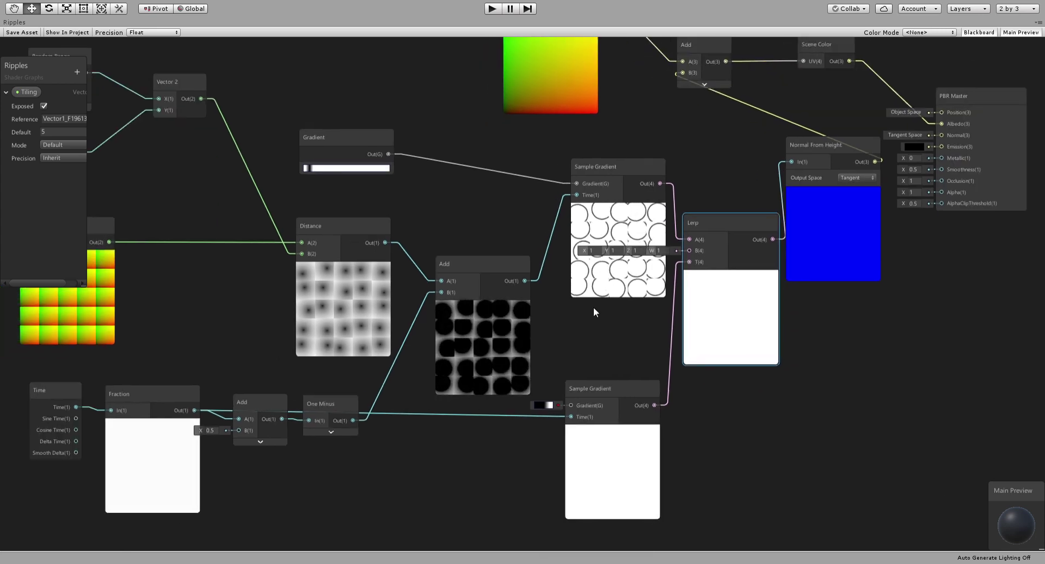
middle_click_drag(593, 307, 636, 296)
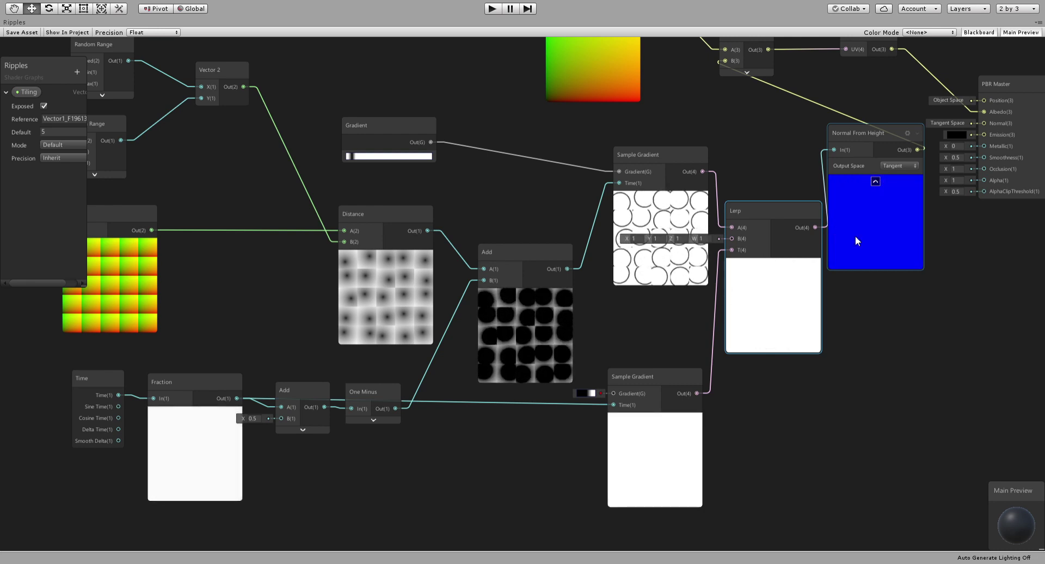
Step: Move the Time node further from the time Fraction node and collapse the Fraction preview
middle_click_drag(360, 446, 449, 356)
left_click_drag(183, 349, 159, 367)
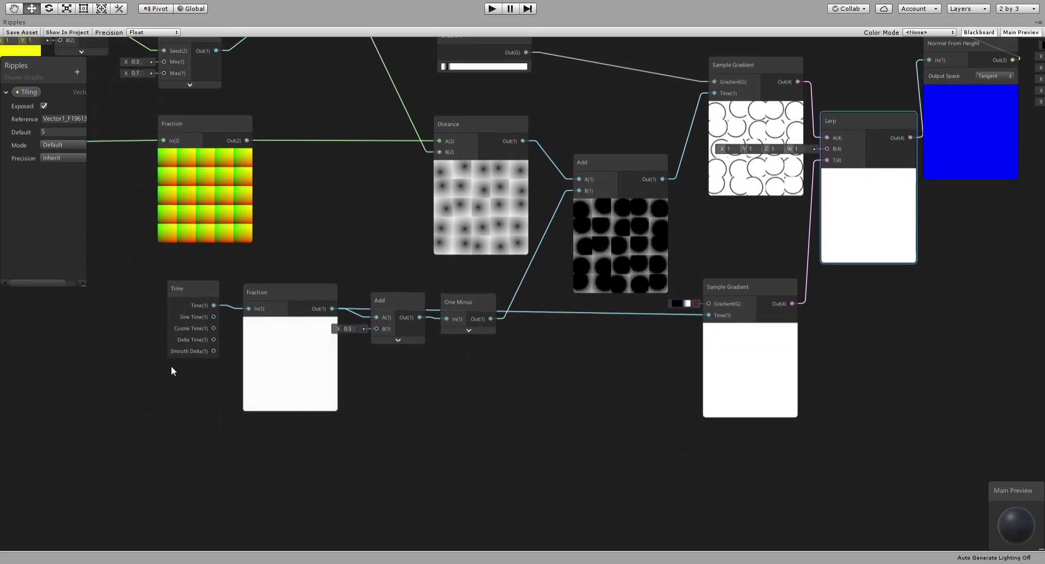
left_click(292, 322)
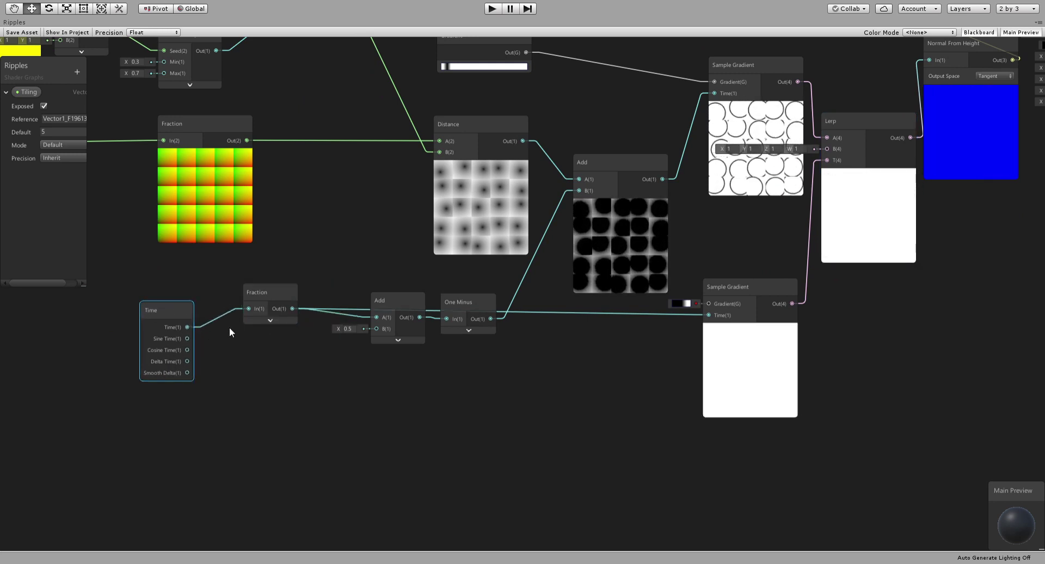
Step: Add a Floor node fed by the Time output and place it below the Time and Fraction connection
left_click_drag(241, 407, 239, 406)
scroll(245, 412, "up", 1)
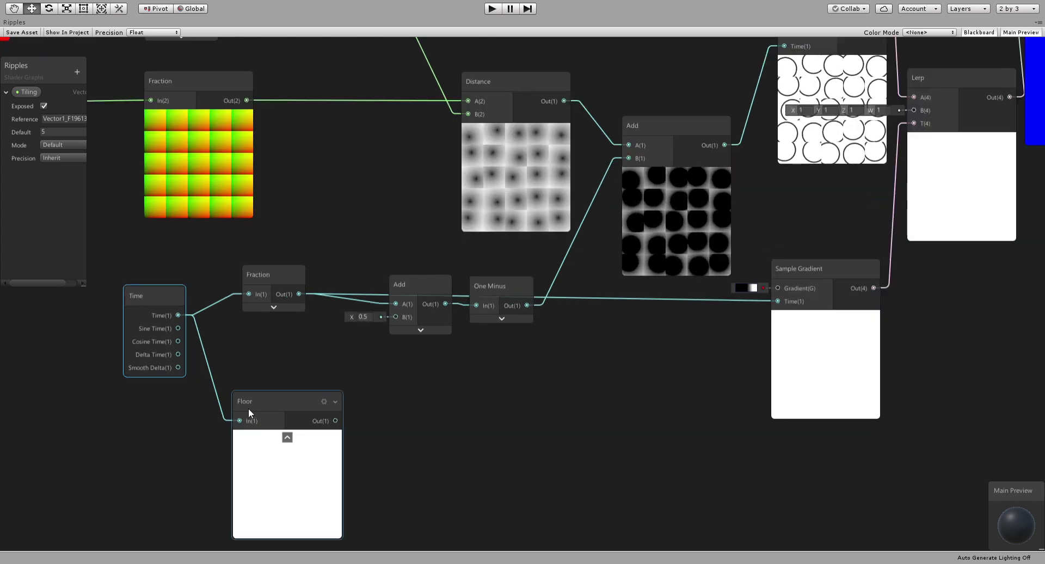
middle_click_drag(248, 408, 222, 410)
left_click(233, 370)
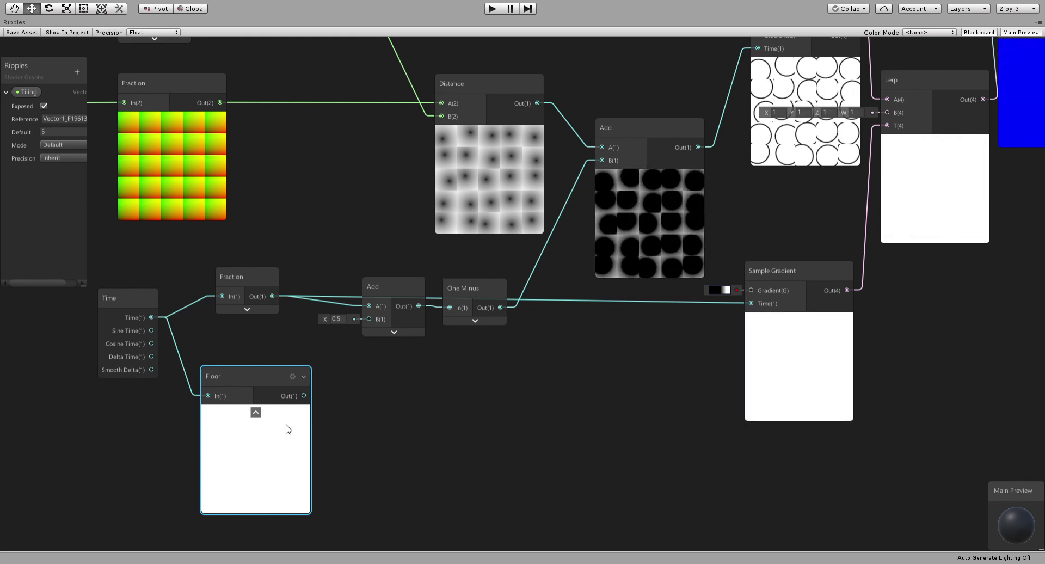
Step: Collapse the new Floor preview and connect its output to the Seed of a new Random Range node
left_click(255, 412)
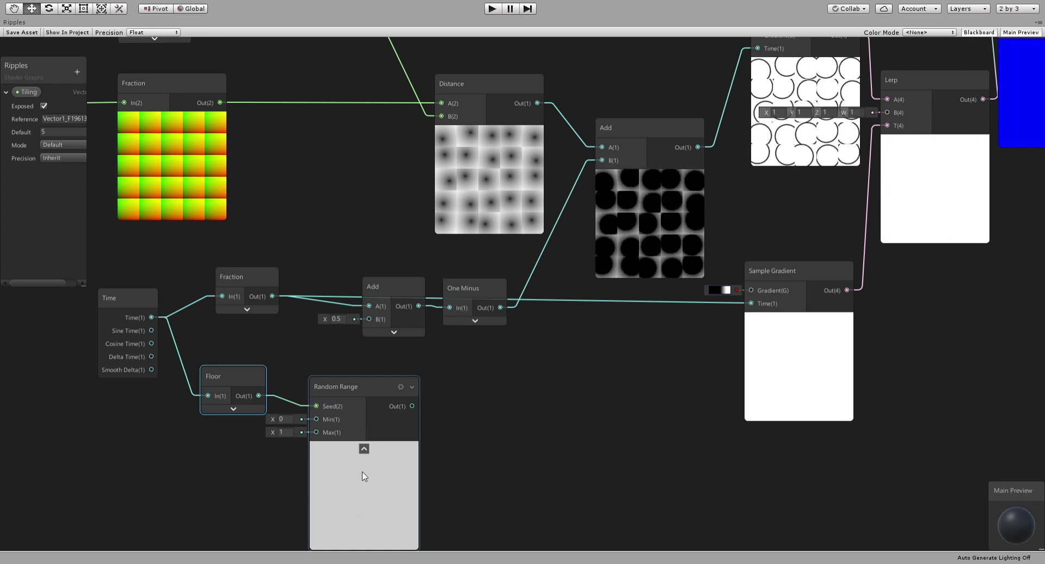
middle_click_drag(468, 445, 413, 441)
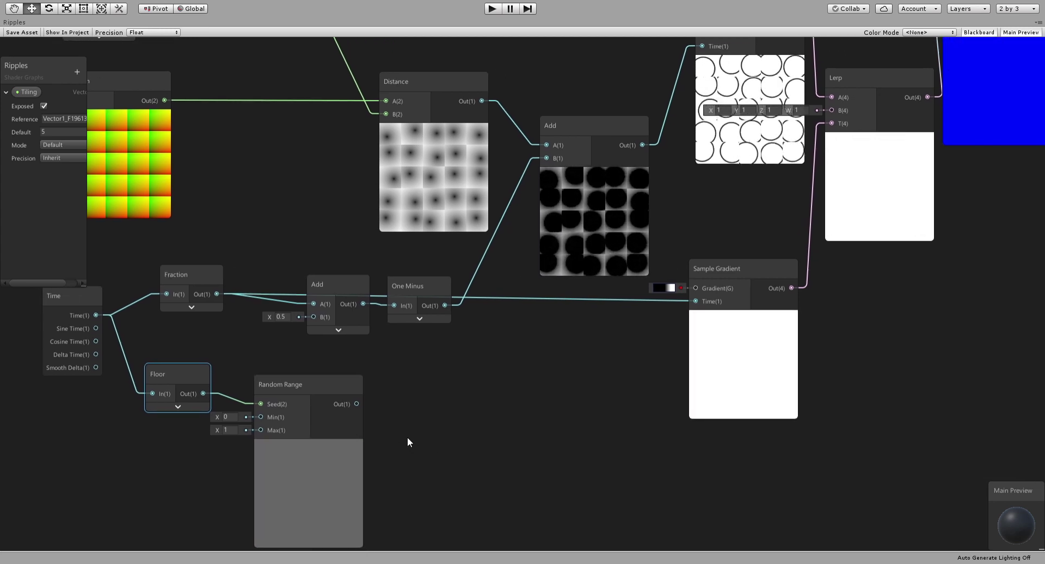
left_click(282, 441)
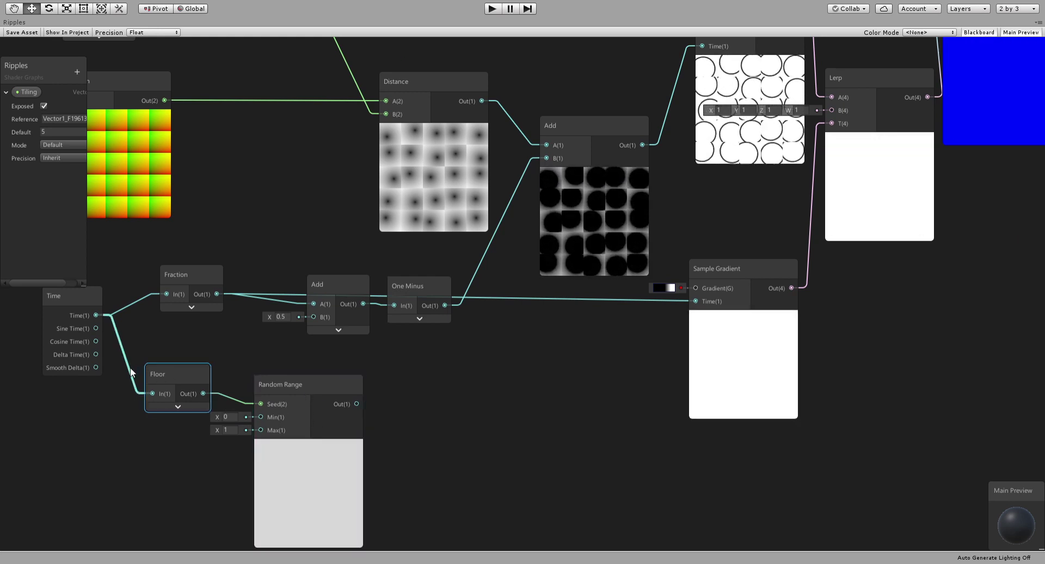
Step: Shift the Time, Floor and Random Range nodes away from the time Fraction node to make room before it
middle_click_drag(131, 373, 172, 354)
left_click(188, 338)
left_click_drag(188, 338, 25, 326)
left_click_drag(240, 354, 471, 450)
left_click_drag(479, 508, 302, 408)
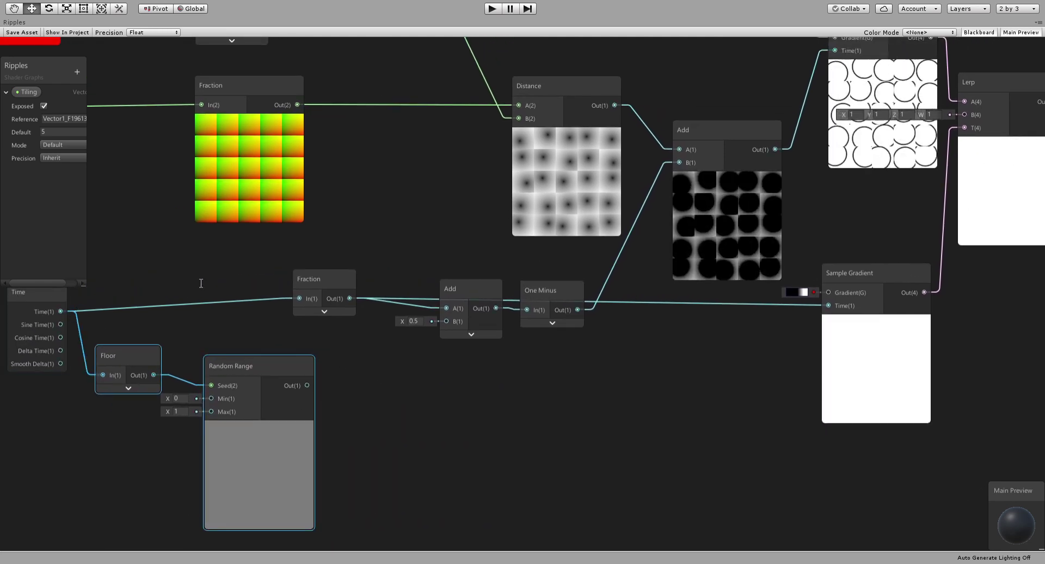
Step: Add an Add node with the Time output in A, collapse its preview and place it before the time Fraction node
key("ctrl+v")
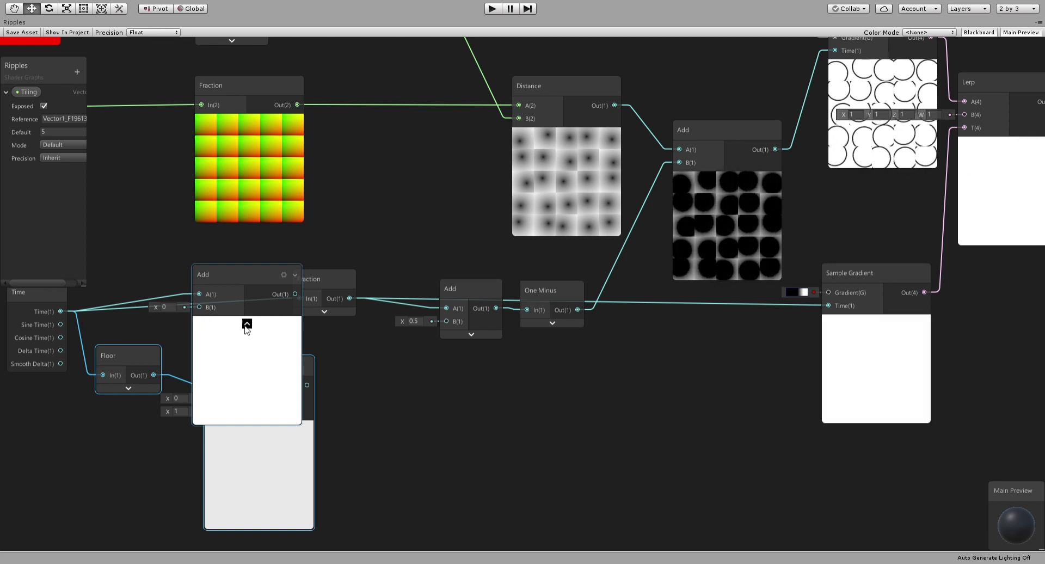
left_click(247, 324)
left_click_drag(210, 273, 244, 292)
middle_click_drag(81, 374, 246, 376)
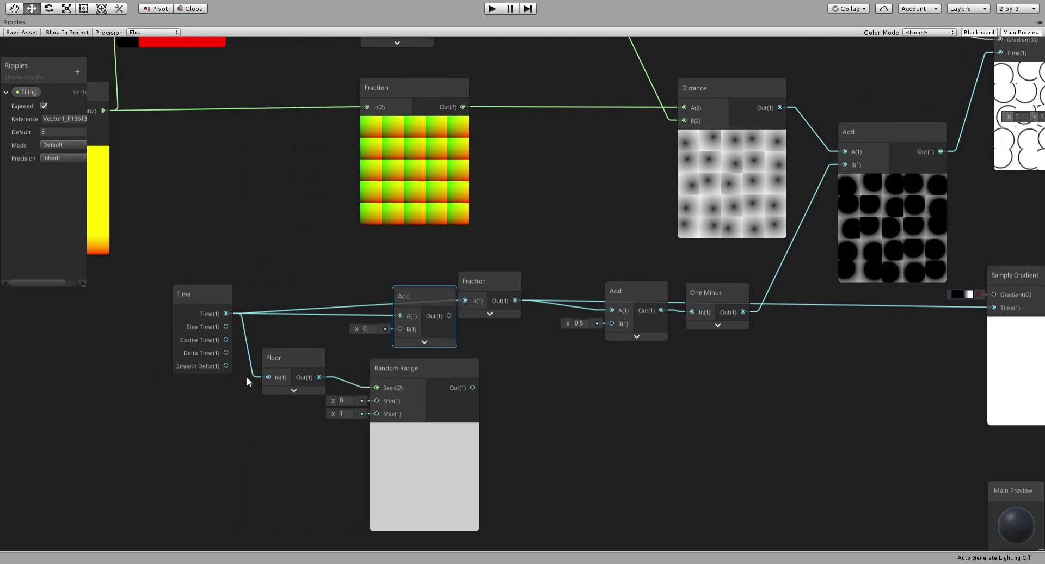
Step: Connect the time Random Range output to the new Add node's B input and the Add output to the Fraction input, spacing the nodes
left_click_drag(390, 454, 223, 485)
left_click_drag(310, 396, 400, 329)
left_click(394, 291)
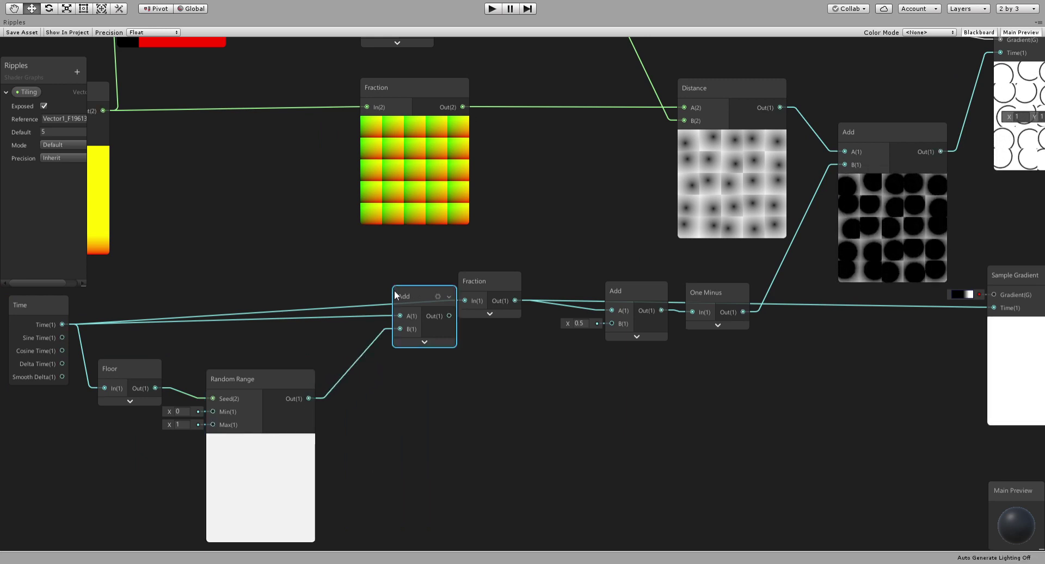
left_click_drag(394, 292, 349, 291)
left_click_drag(405, 315, 464, 302)
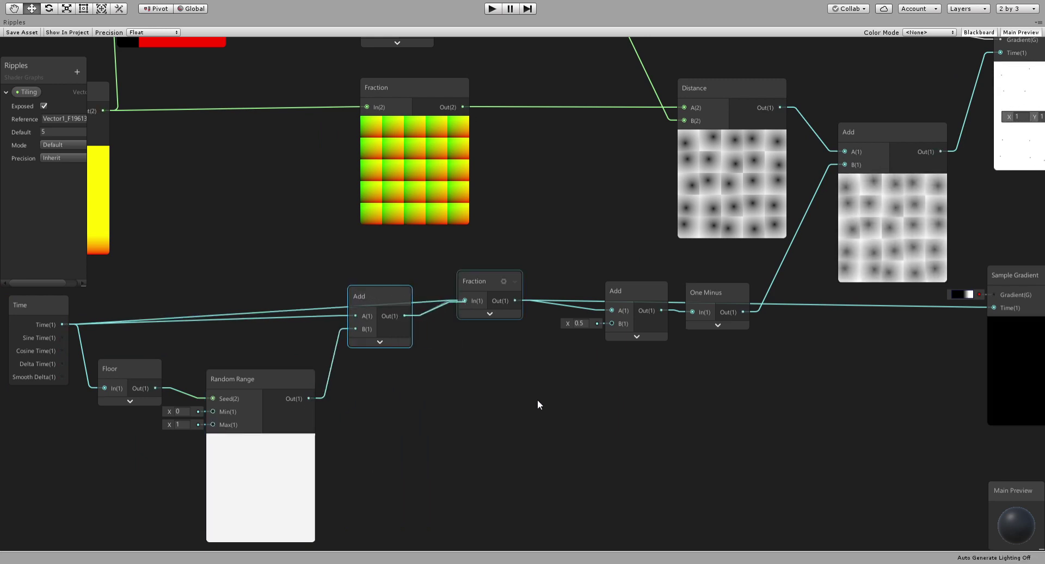
Step: Move the Tiling And Offset node and the tile Floor node further from the tile Fraction and Add nodes
middle_click_drag(494, 411, 455, 423)
middle_click_drag(655, 409, 443, 436)
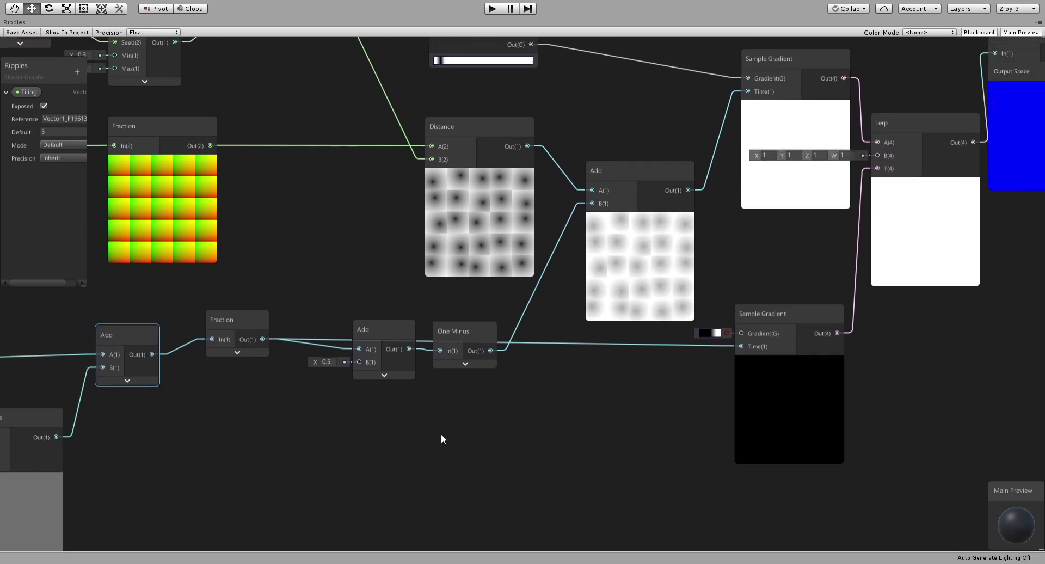
middle_click_drag(301, 436, 411, 399)
middle_click_drag(327, 399, 430, 390)
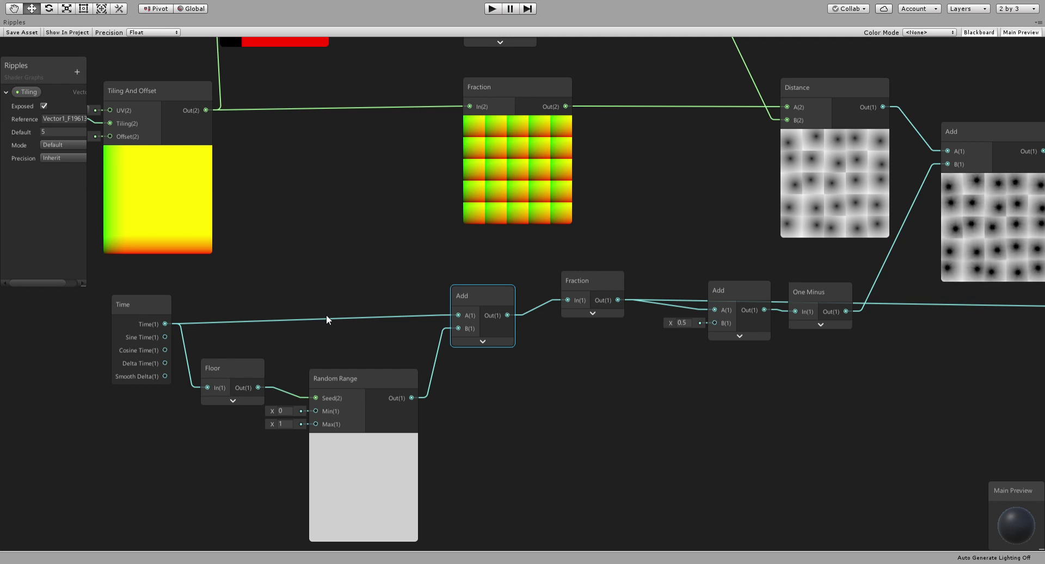
scroll(326, 315, "down", 4)
middle_click_drag(322, 312, 426, 320)
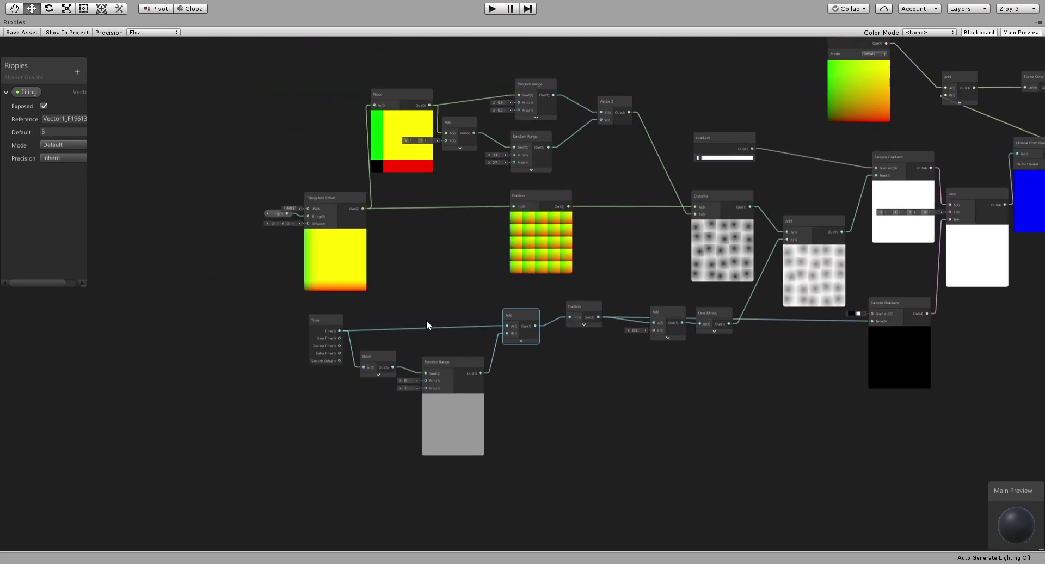
scroll(536, 240, "up", 2)
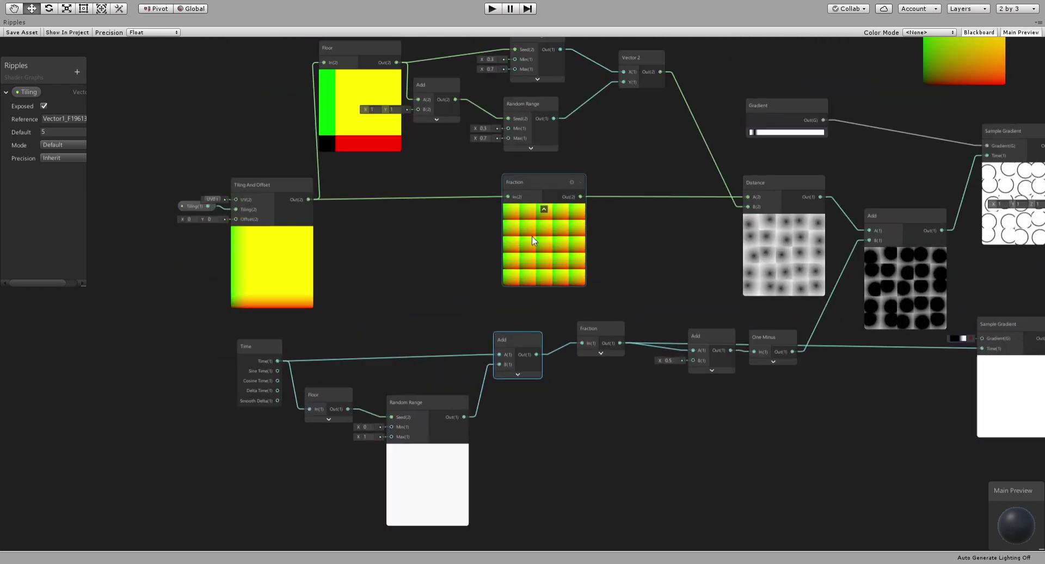
left_click_drag(264, 261, 218, 257)
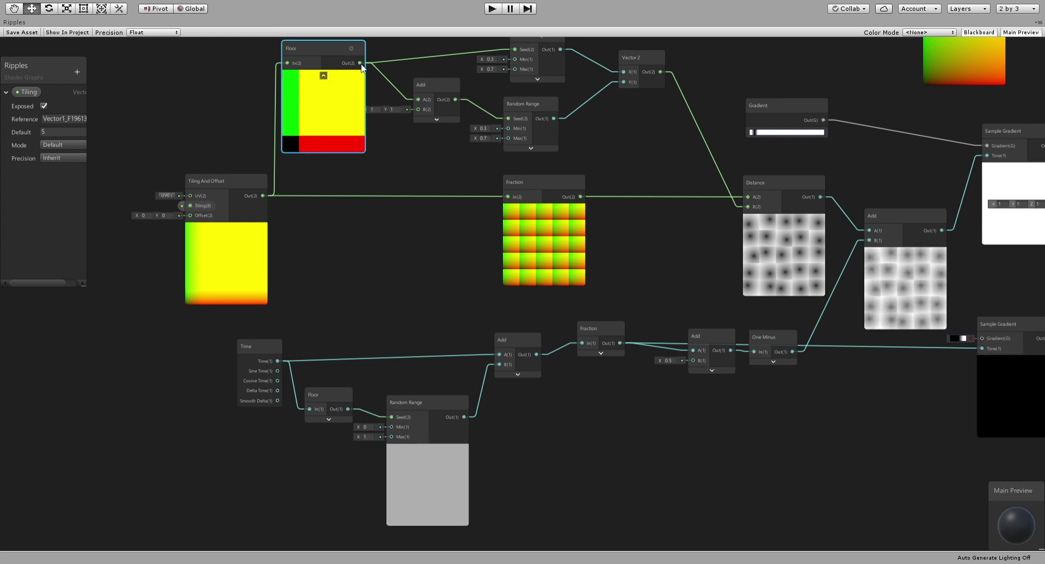
Step: Feed the tile Floor output through a new collapsed Add node with B set to 2, 2 into the time Random Range's Seed
left_click_drag(360, 64, 374, 330)
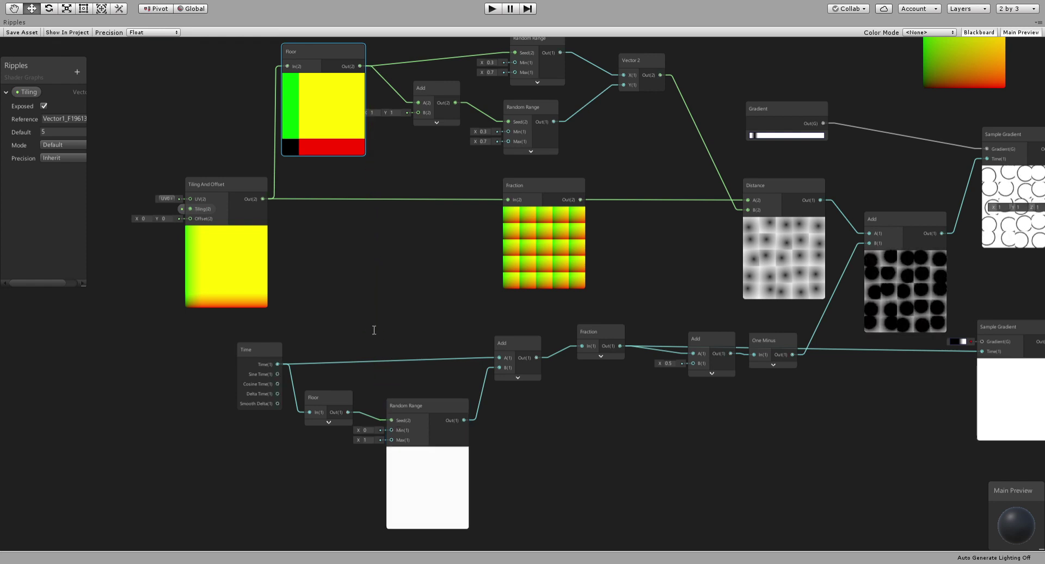
key("Return")
left_click(326, 350)
type("2")
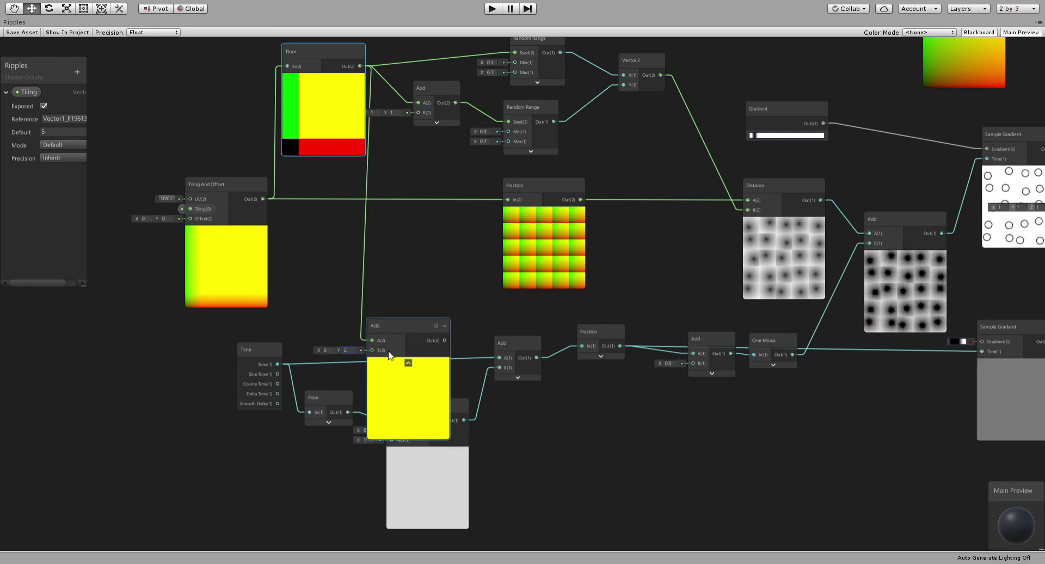
left_click_drag(411, 341, 393, 420)
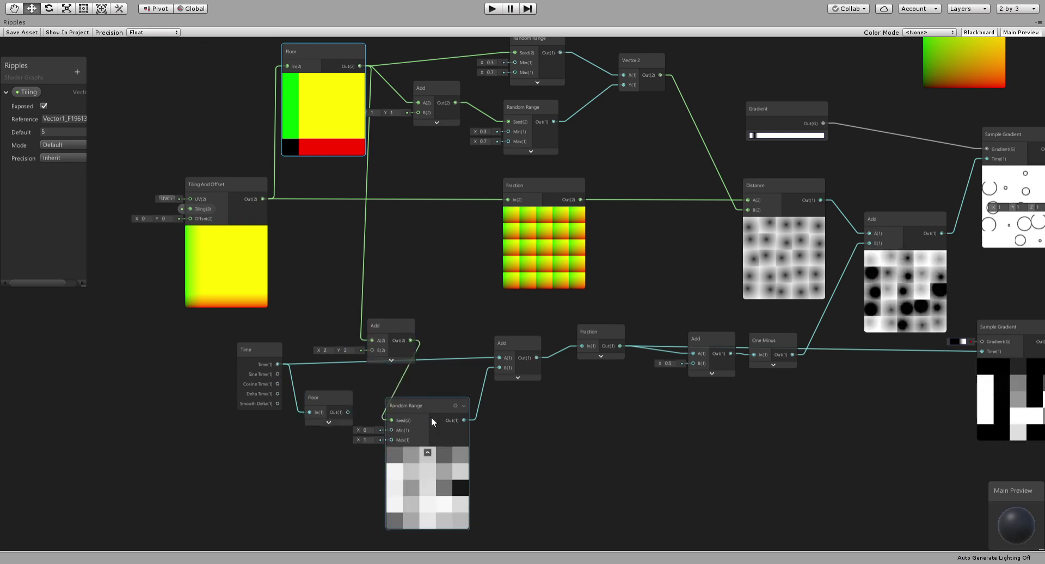
Step: Collapse the preview of the lower Sample Gradient node that feeds the Lerp's T input
middle_click_drag(577, 424, 336, 430)
middle_click_drag(819, 386, 539, 429)
scroll(724, 386, "up", 3)
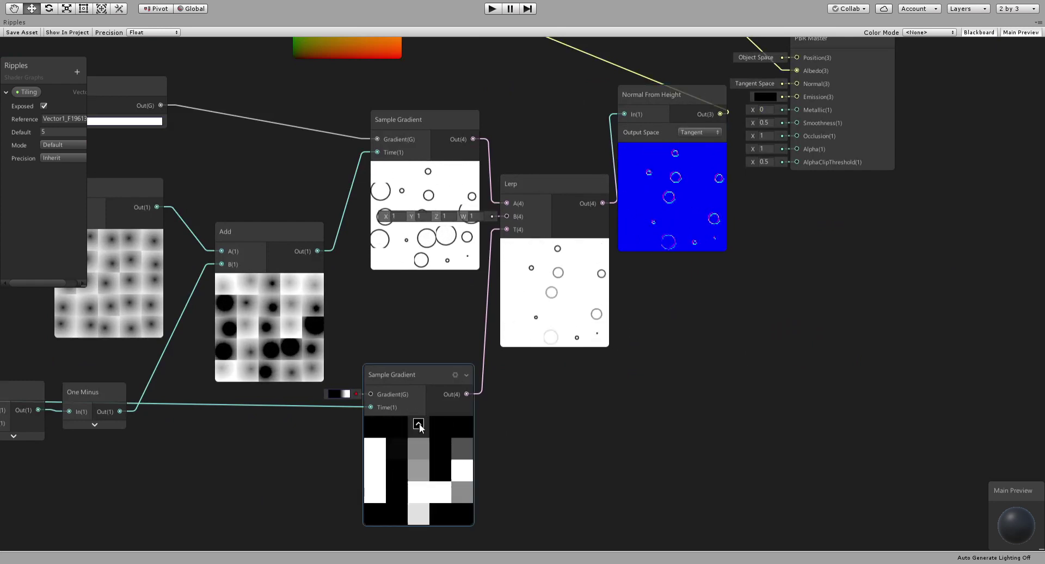
left_click(417, 423)
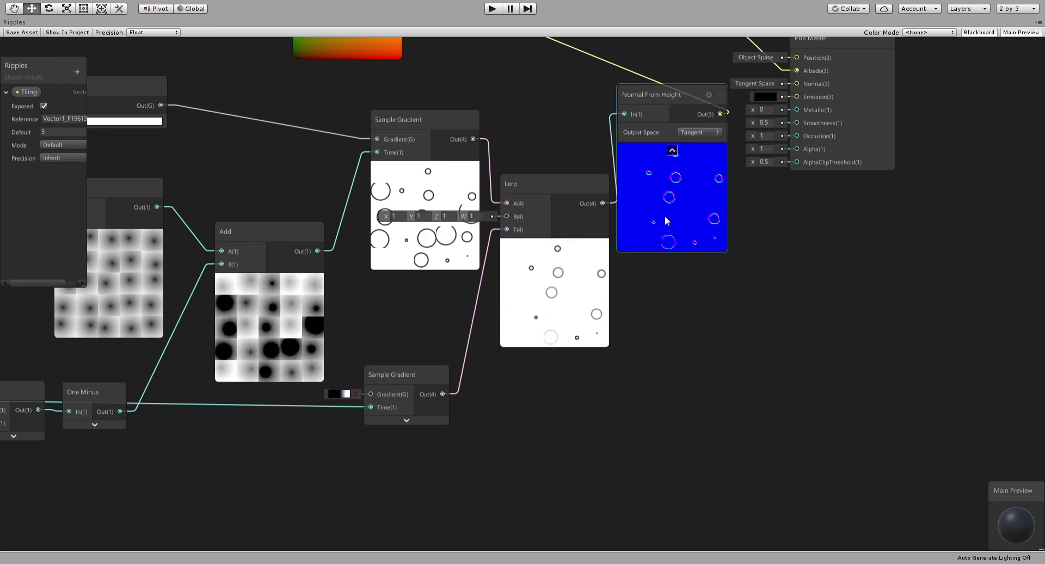
Step: Delete the unused Floor node connected to Time and move the Add node with B 2, 2 clear of the time line
scroll(440, 336, "down", 2)
middle_click_drag(440, 336, 886, 276)
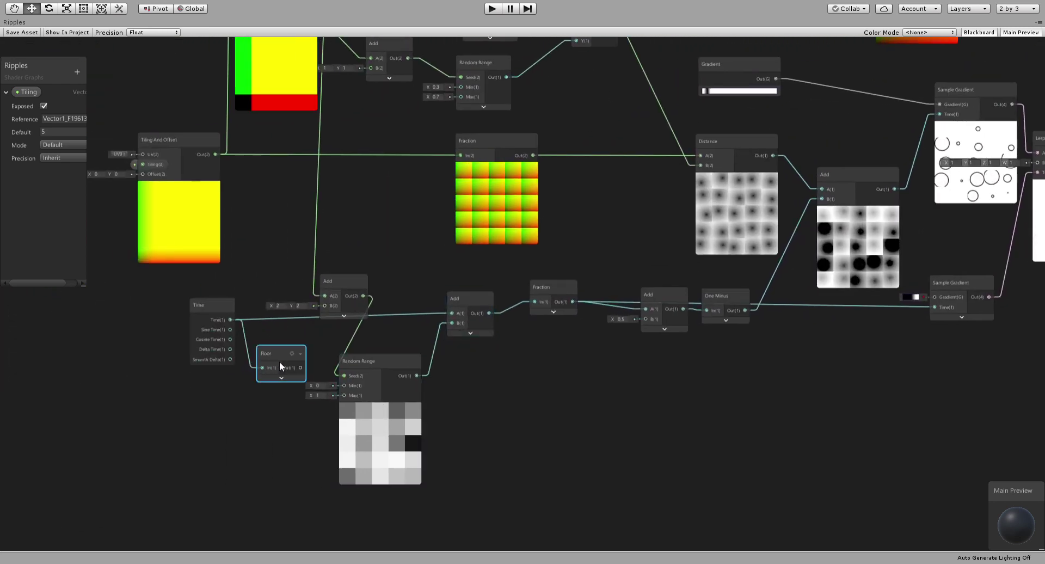
left_click_drag(279, 362, 279, 390)
key("Delete")
left_click(326, 294)
left_click_drag(326, 290, 293, 255)
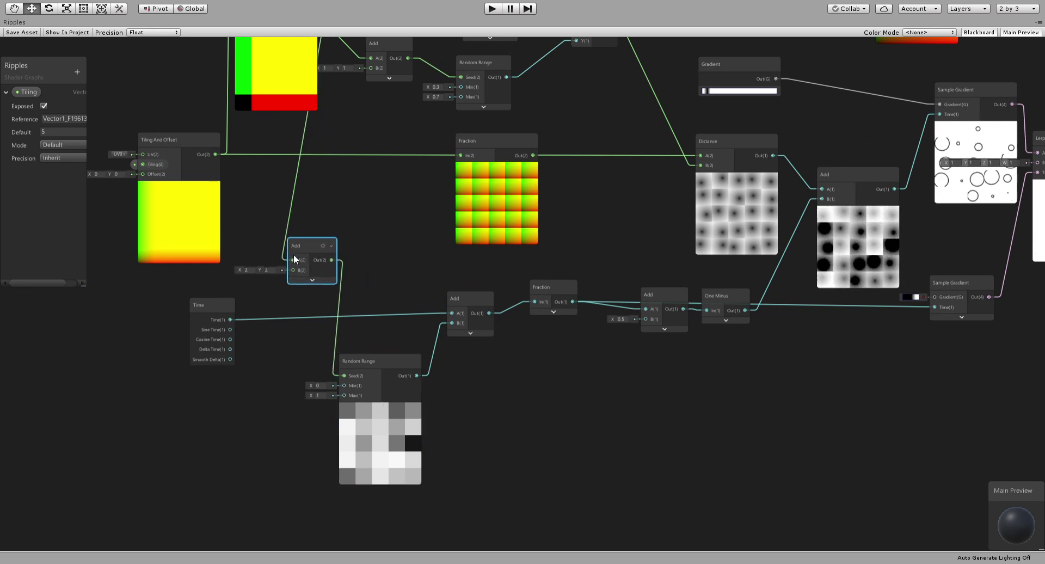
Step: Space out the output nodes by moving PBR Master, Add, Scene Color and Screen Position further along from Normal From Height
middle_click_drag(643, 380, 449, 408)
middle_click_drag(745, 368, 389, 435)
scroll(594, 284, "up", 2)
middle_click_drag(584, 320, 555, 425)
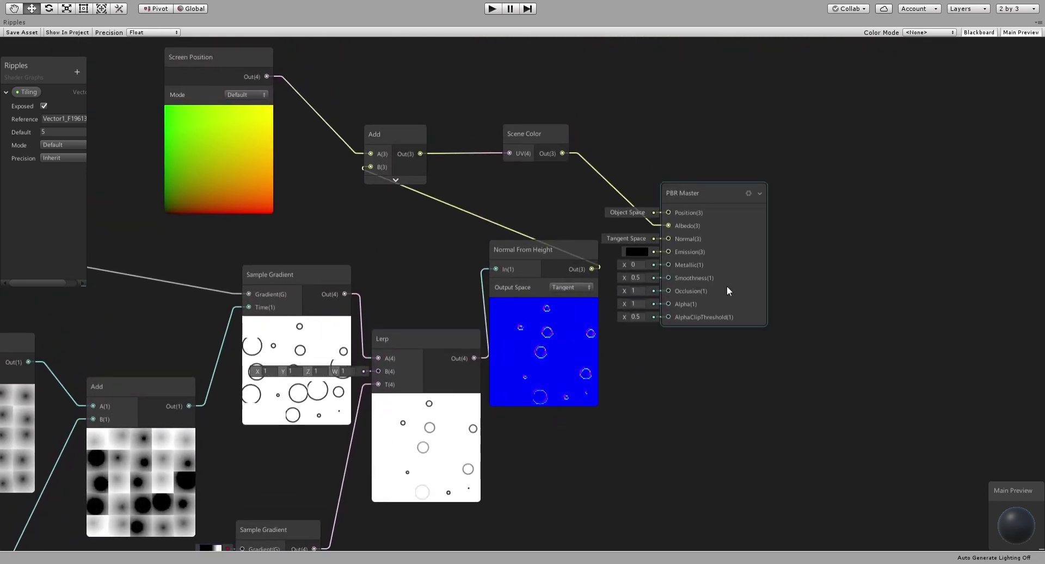
left_click_drag(730, 282, 902, 263)
left_click_drag(383, 141, 511, 166)
left_click_drag(522, 131, 716, 116)
left_click_drag(515, 173, 671, 162)
left_click_drag(234, 158, 542, 161)
left_click_drag(730, 120, 800, 116)
Step: Add an exposed Vector1 property named Speed with a default of 0.5
scroll(499, 293, "down", 3)
middle_click_drag(357, 347, 636, 280)
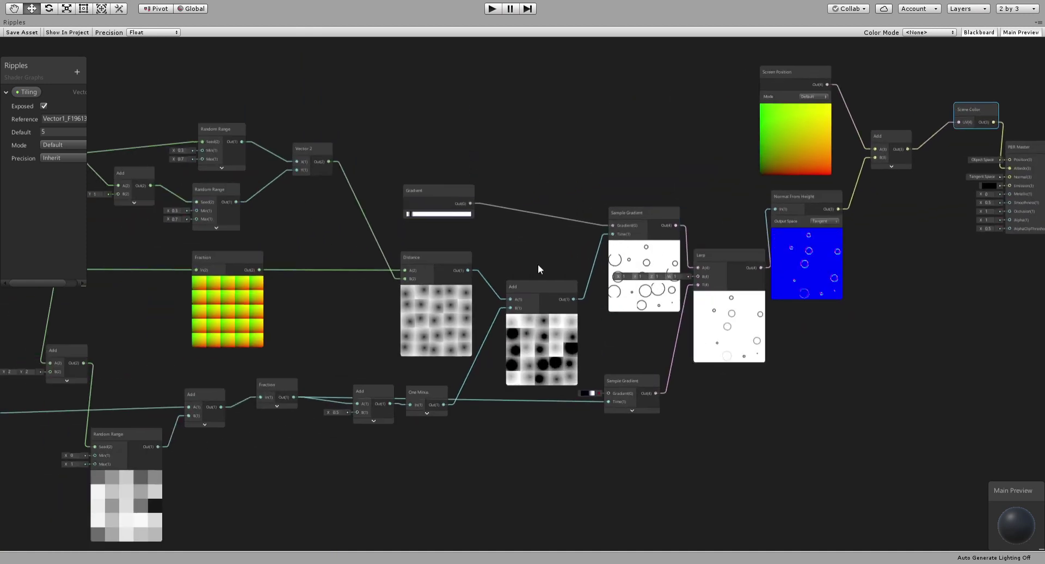
middle_click_drag(299, 329, 559, 270)
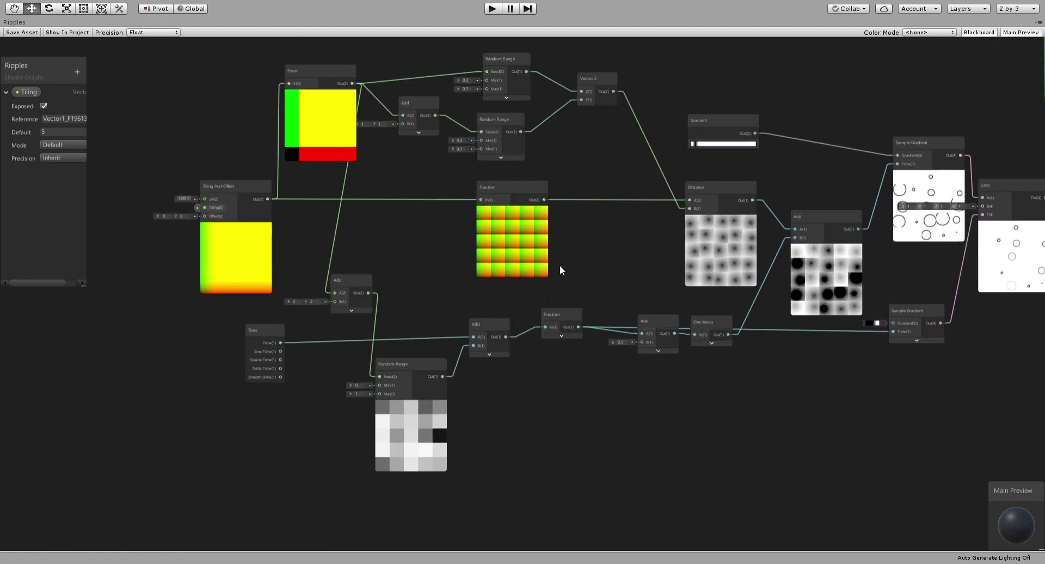
middle_click_drag(327, 282, 377, 275)
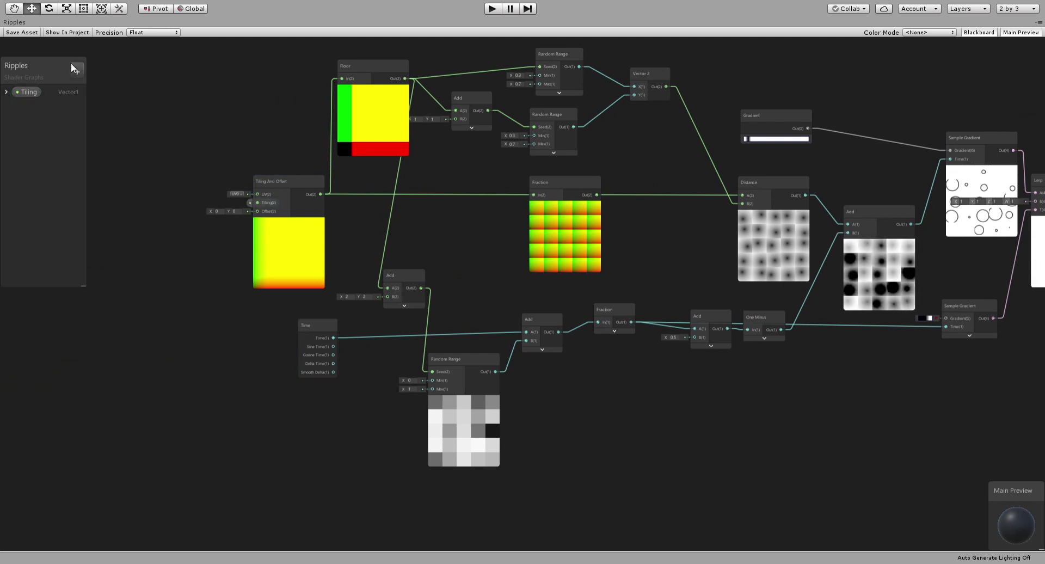
left_click(103, 79)
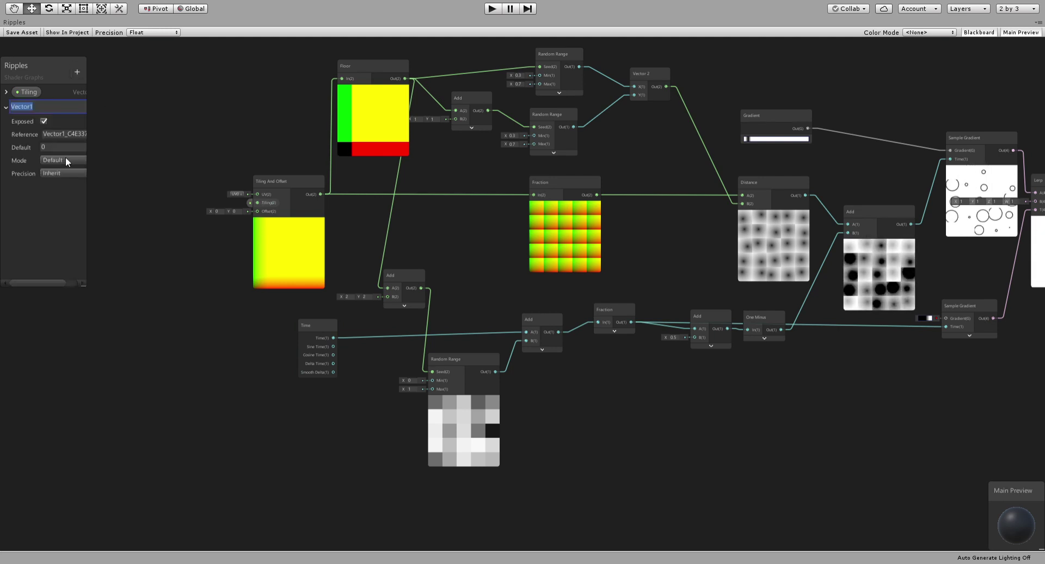
type("Speed")
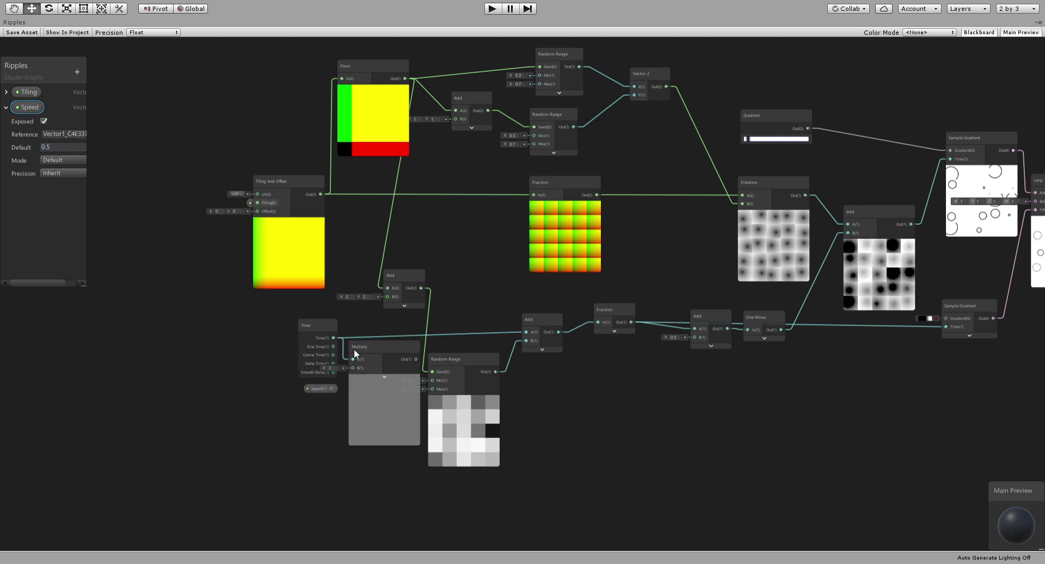
Step: Multiply Time by the Speed property in a collapsed Multiply node and feed the result into the A input of the Add before Fraction
left_click(380, 380)
left_click_drag(331, 389, 527, 334)
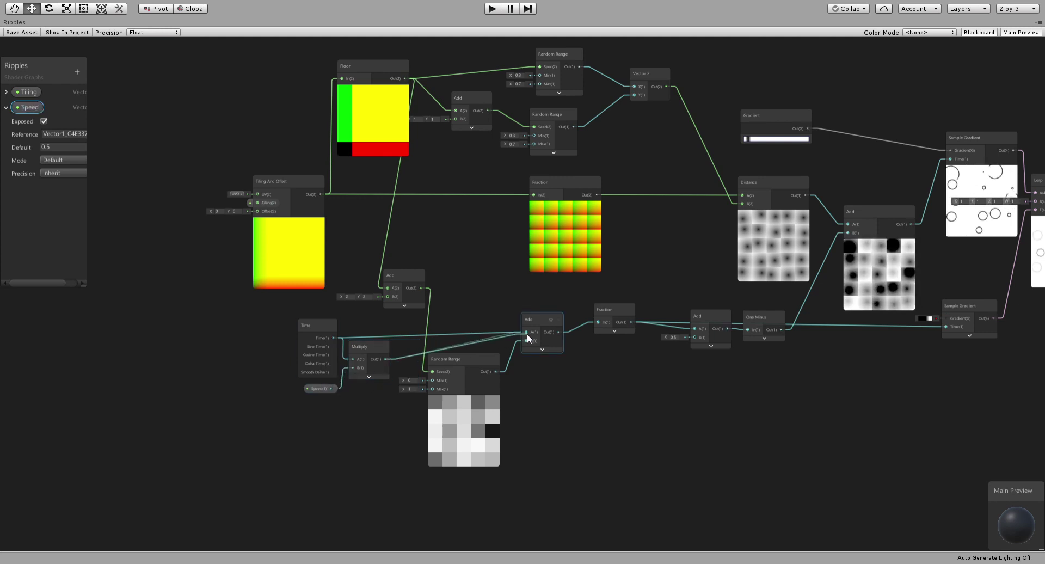
middle_click_drag(840, 384, 721, 373)
left_click_drag(276, 345, 266, 331)
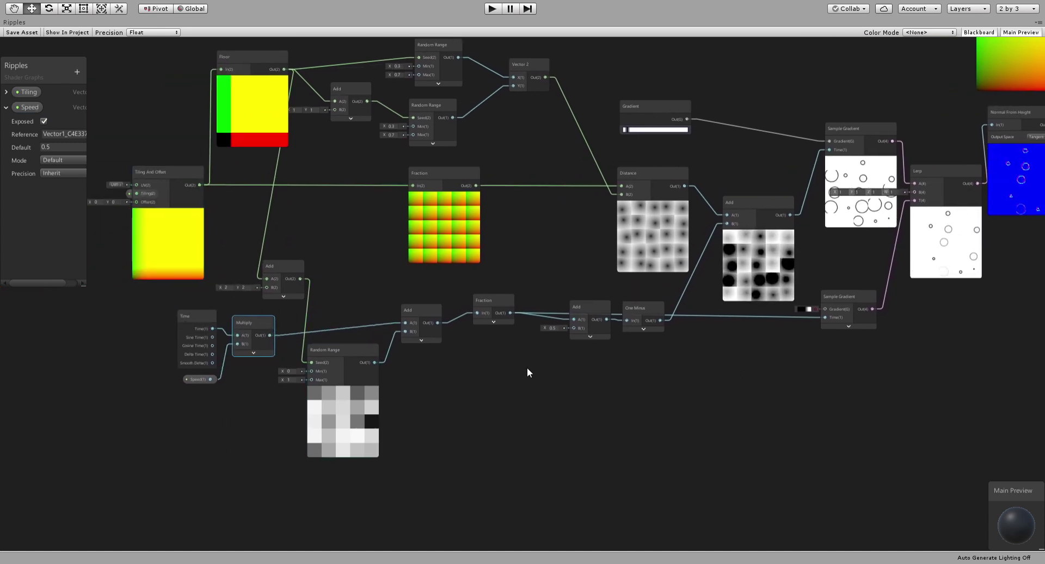
Step: Move the One Minus node and the Add node with B 0.5 below the Fraction-to-Sample Gradient connection
middle_click_drag(529, 371, 415, 393)
left_click_drag(538, 326, 540, 352)
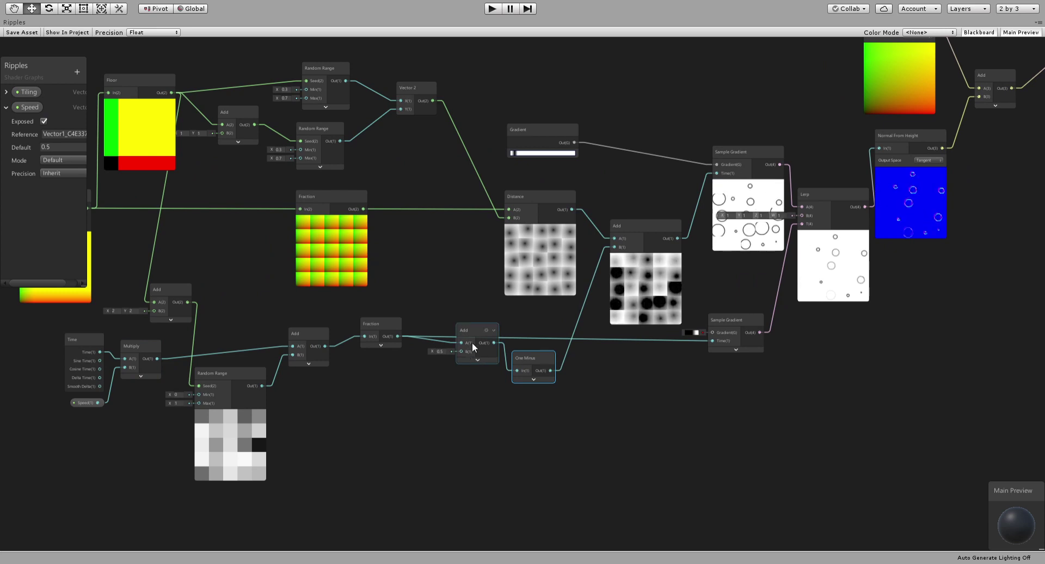
left_click_drag(472, 342, 485, 383)
Step: Move the Speed and Tiling property nodes away from the ripple nodes and shift Tiling And Offset closer to them
middle_click_drag(486, 383, 640, 380)
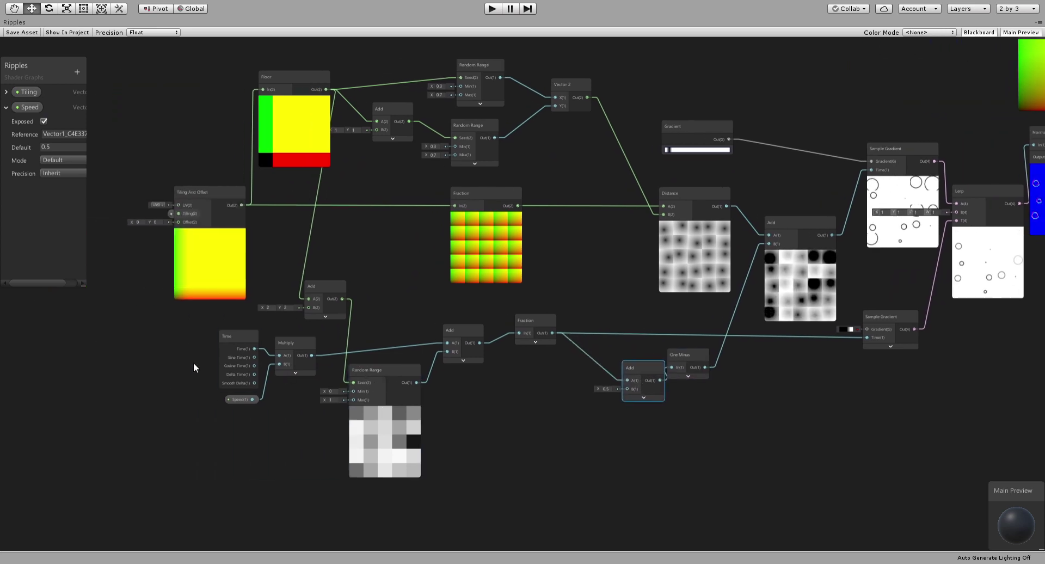
left_click(238, 400)
left_click_drag(239, 400, 229, 434)
left_click_drag(210, 233, 233, 236)
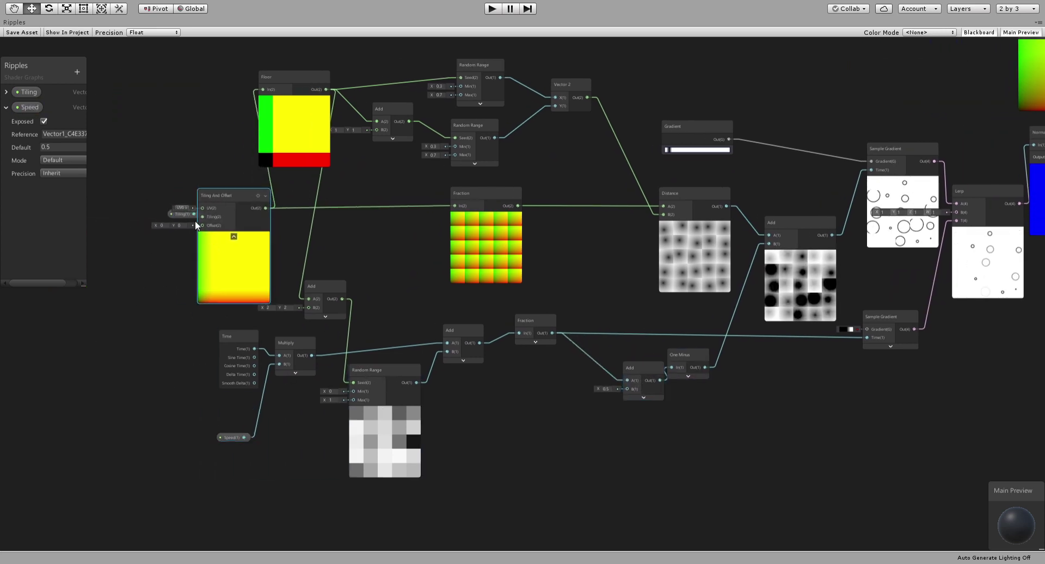
left_click(173, 215)
left_click_drag(173, 215, 81, 208)
Step: Convert the nodes from Tiling And Offset through Normal From Height into a sub graph named Ripple, leaving out the Gradient and property nodes
scroll(261, 244, "down", 3)
middle_click_drag(356, 253, 316, 277)
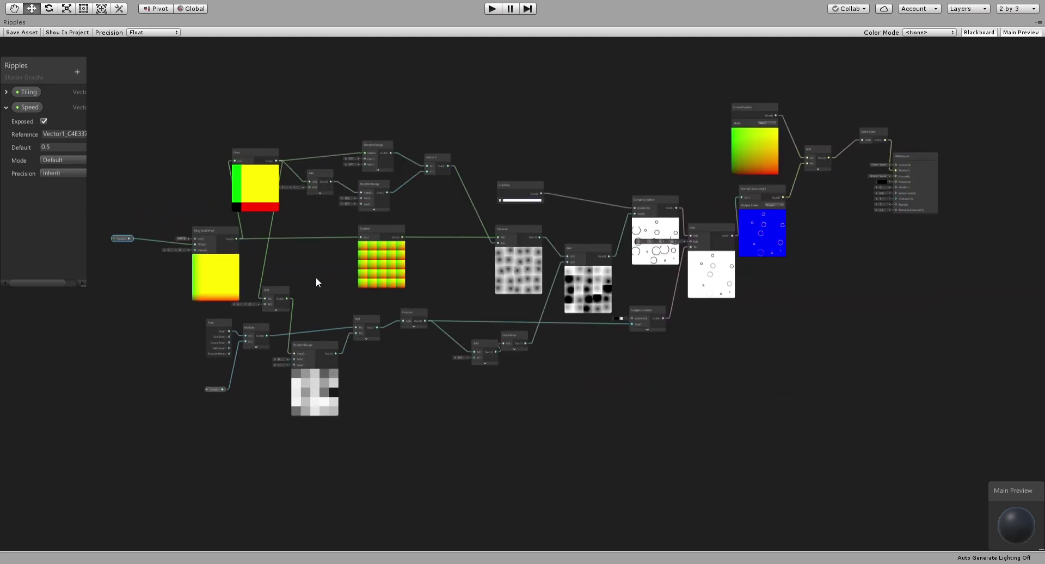
left_click_drag(200, 106, 789, 368)
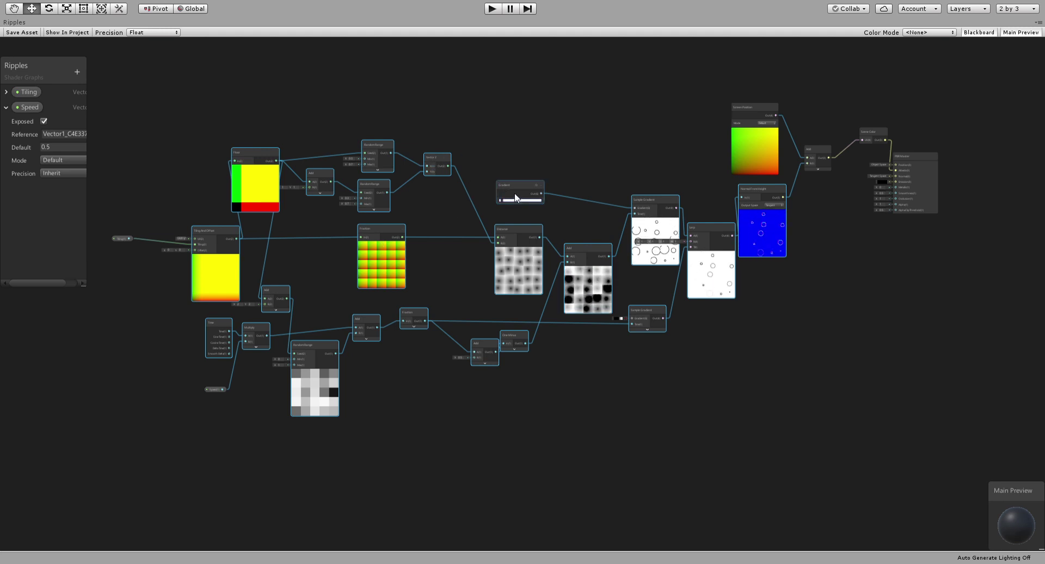
middle_click_drag(374, 168, 479, 175)
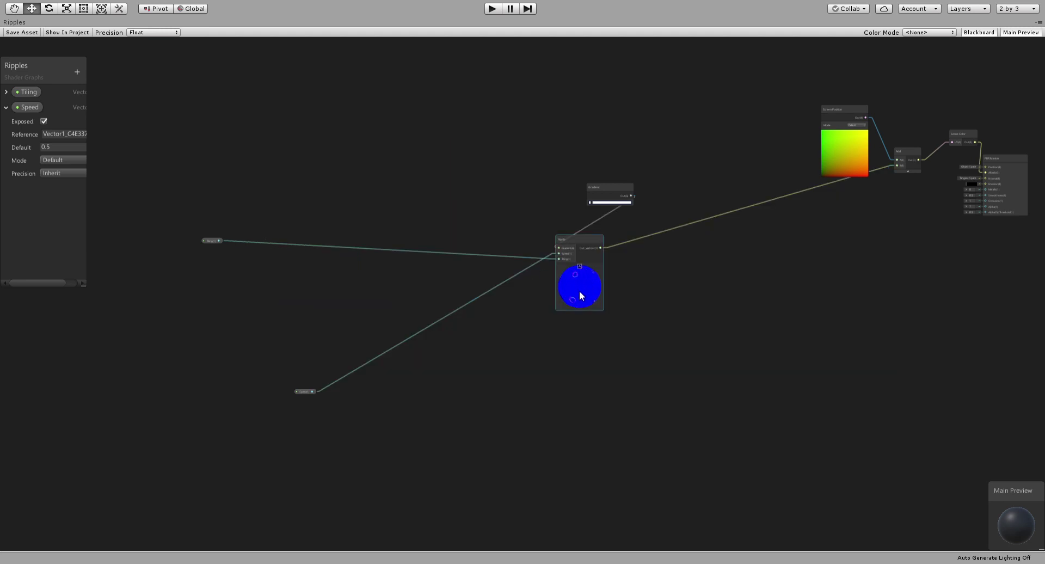
Step: Place the Ripple node beside the Gradient node and bring the Tiling and Speed property nodes next to it
left_click_drag(581, 289, 718, 241)
left_click_drag(211, 240, 515, 240)
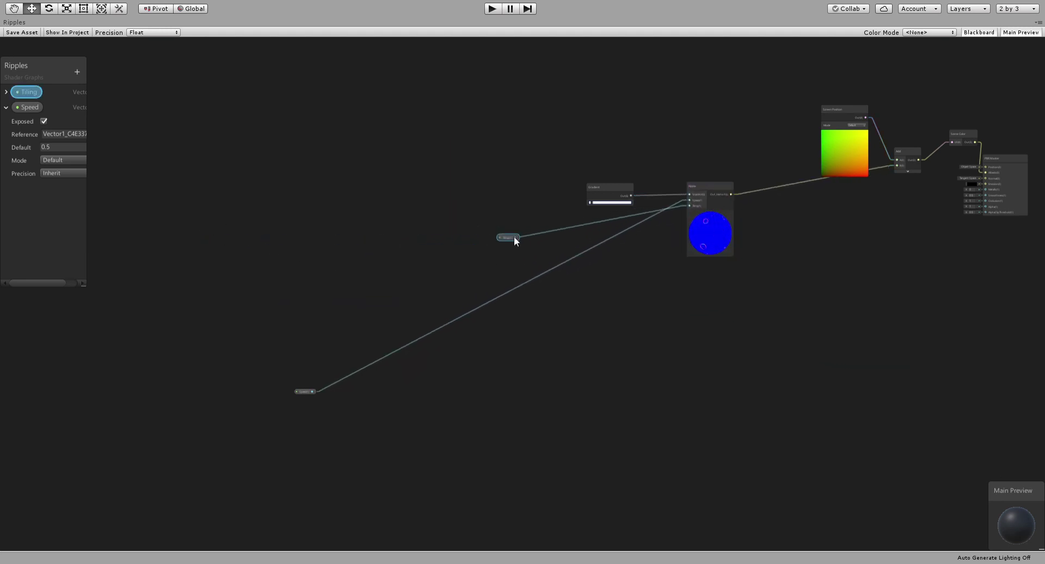
left_click_drag(307, 391, 420, 335)
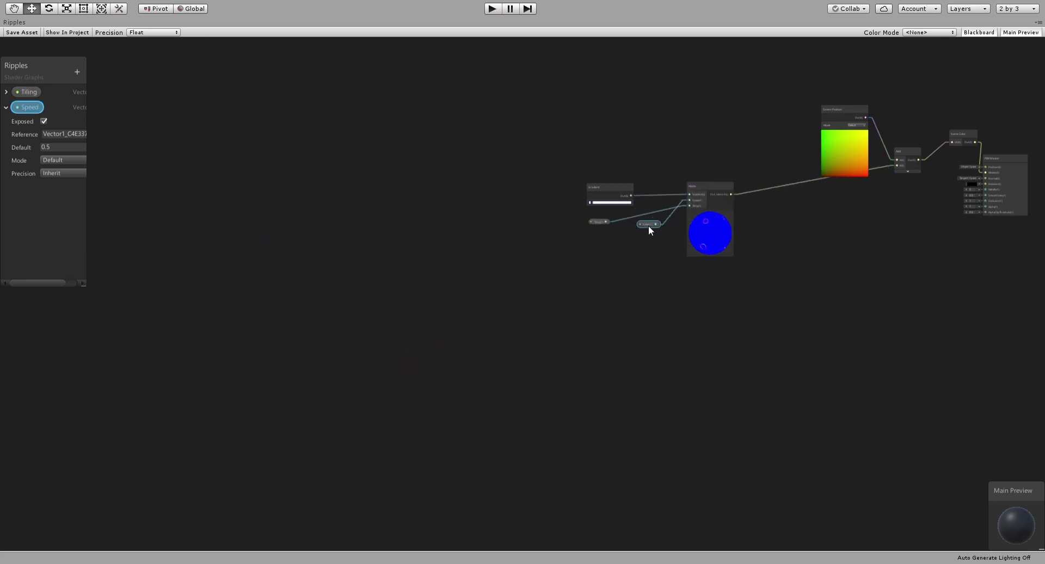
Step: Duplicate the Ripple node below the original and add a two-component Offset input to the Ripple sub graph
scroll(662, 277, "up", 5)
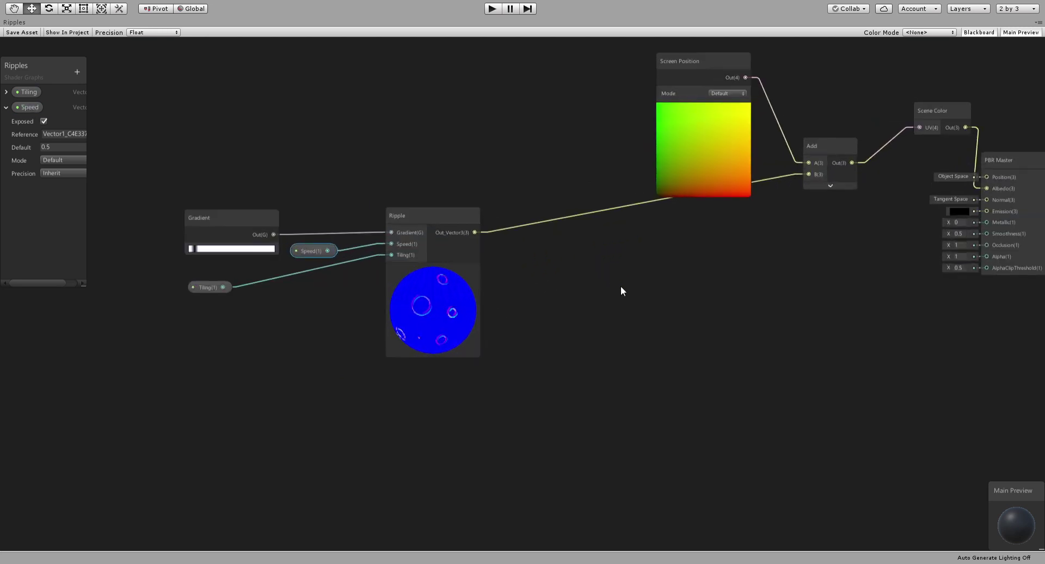
left_click(435, 301)
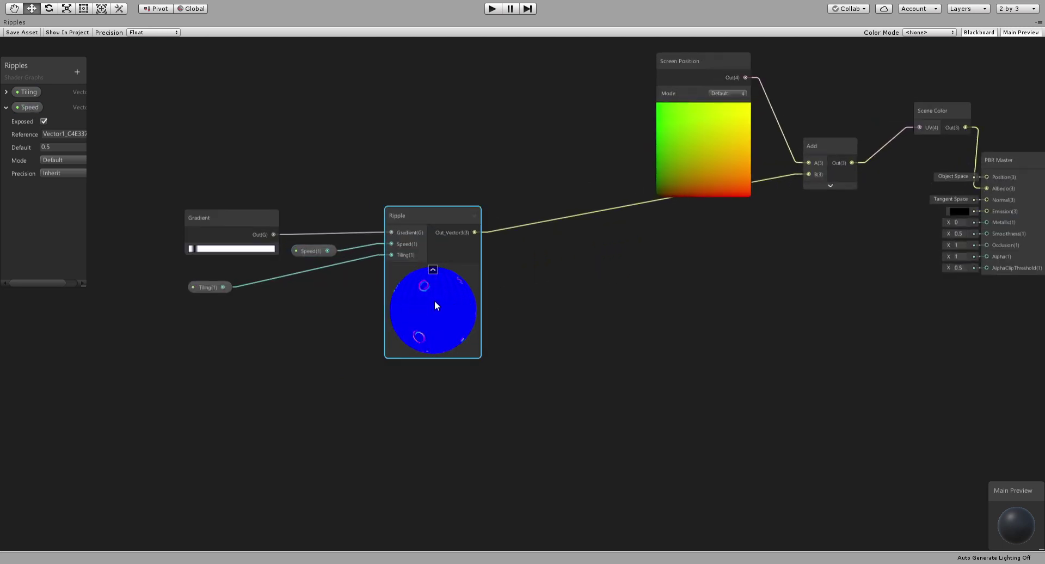
key("ctrl+d")
left_click_drag(465, 317, 471, 465)
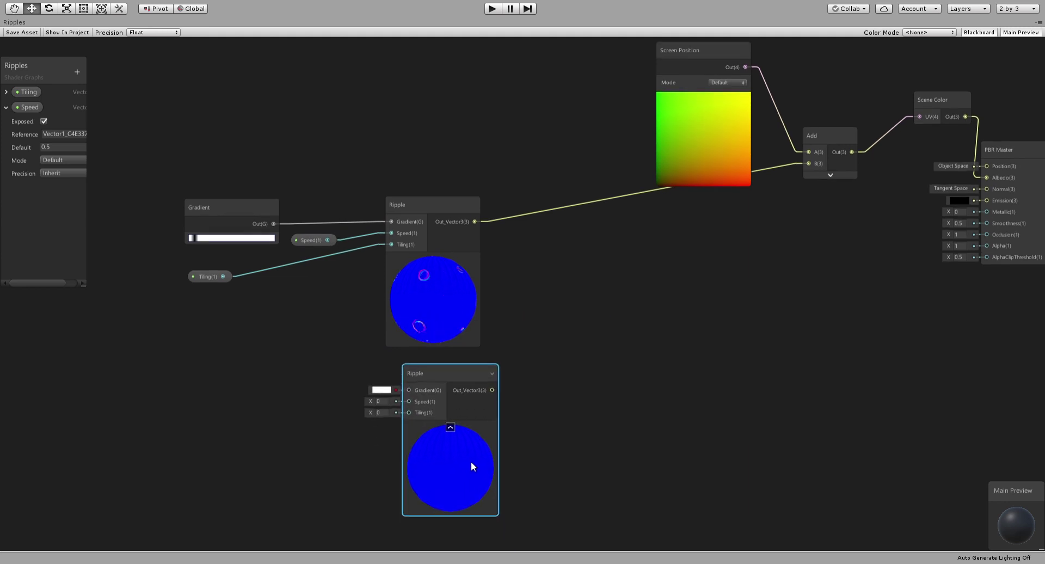
left_click(460, 302)
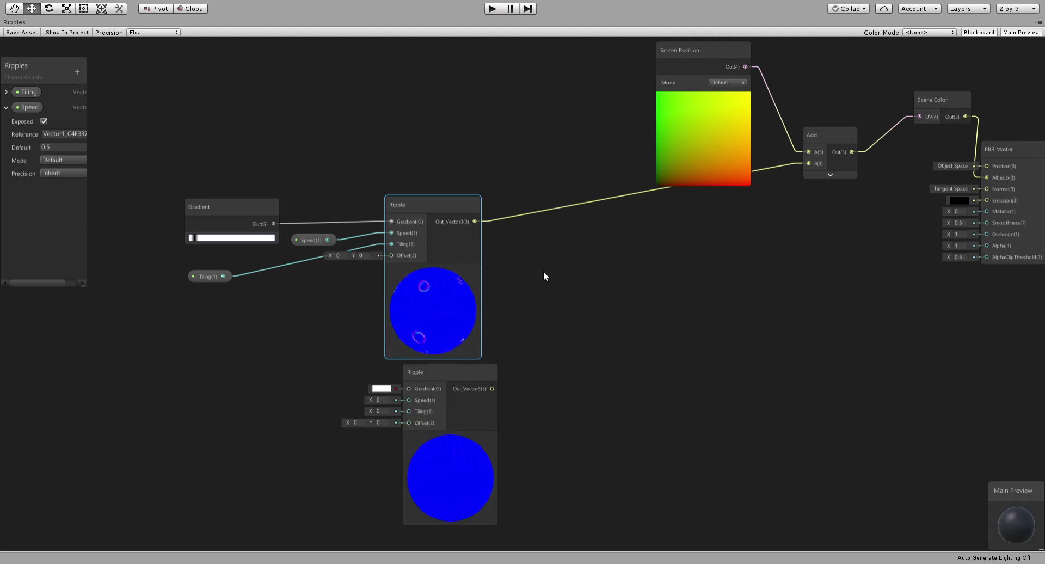
Step: Connect the Gradient and Speed outputs to the second Ripple node's matching inputs, repositioning the Speed node below the Gradient
middle_click_drag(543, 277, 545, 229)
left_click_drag(274, 176, 409, 341)
left_click_drag(330, 193, 289, 265)
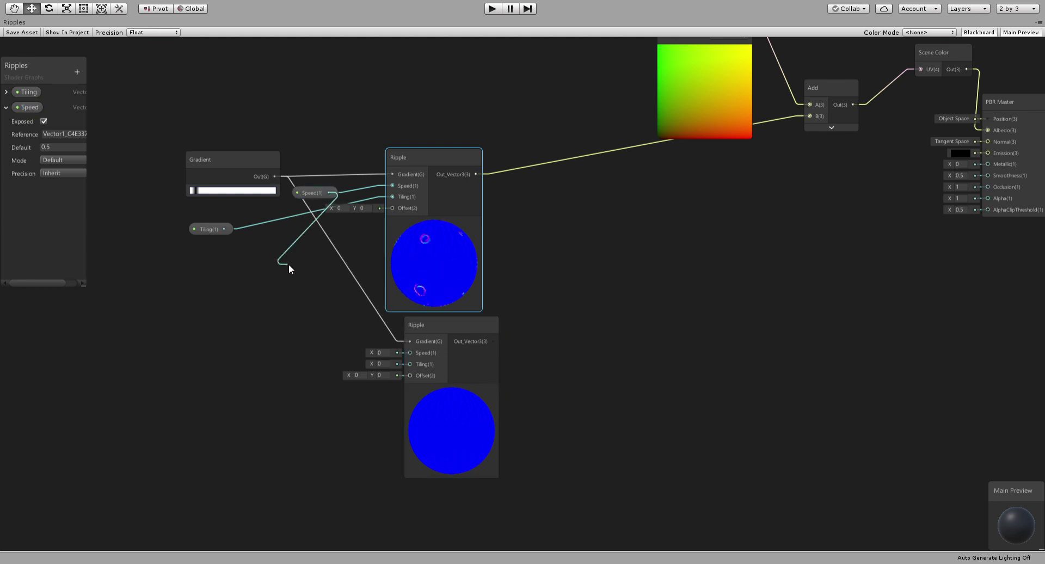
left_click_drag(312, 195, 410, 353)
Step: Feed Tiling through a collapsed Multiply node with B set to 0.7 into the second Ripple node's Tiling input
left_click_drag(210, 228, 240, 276)
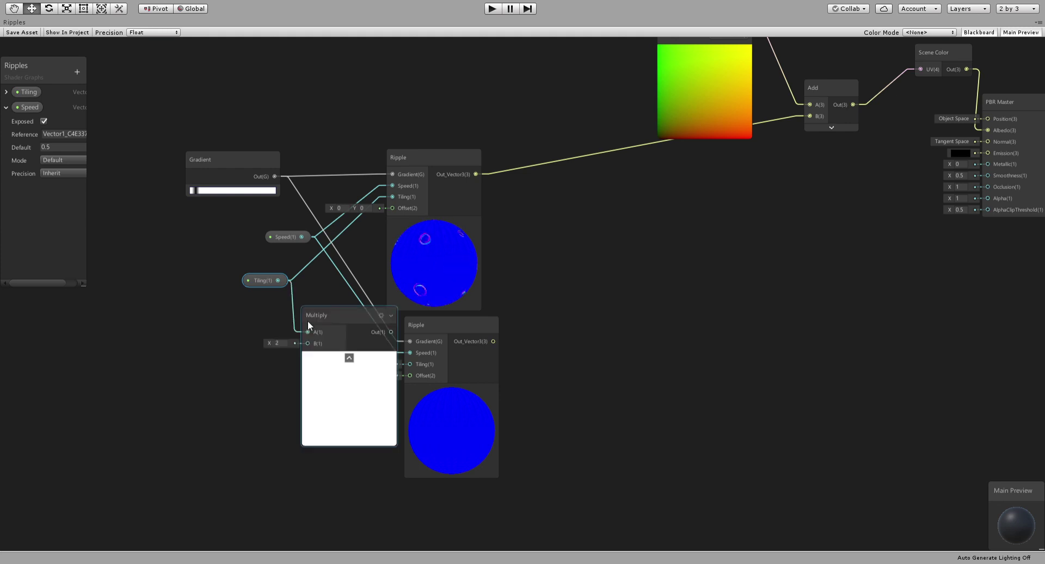
left_click(285, 342)
type("0.7")
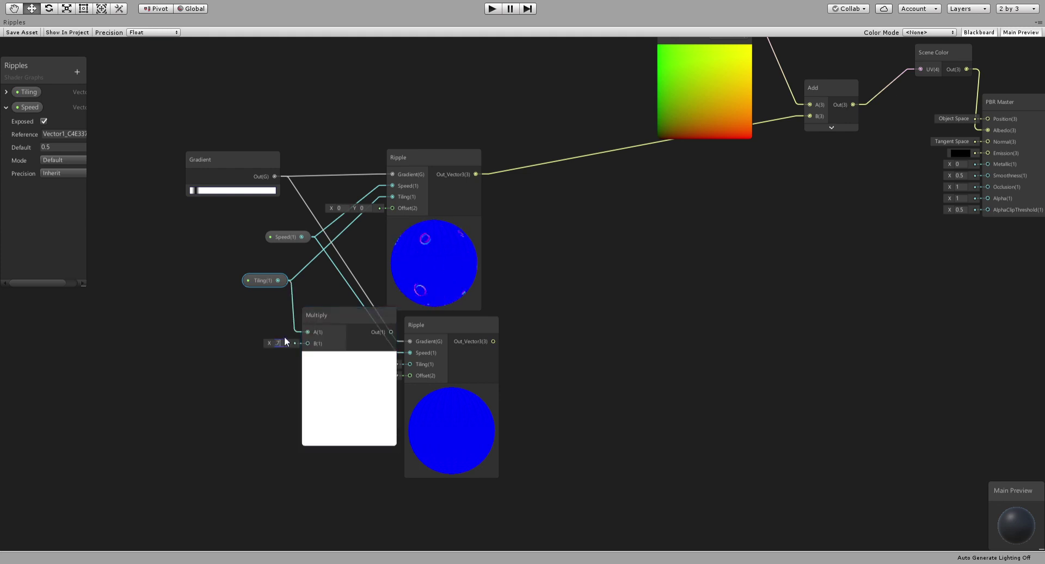
left_click(348, 357)
left_click_drag(351, 331, 410, 363)
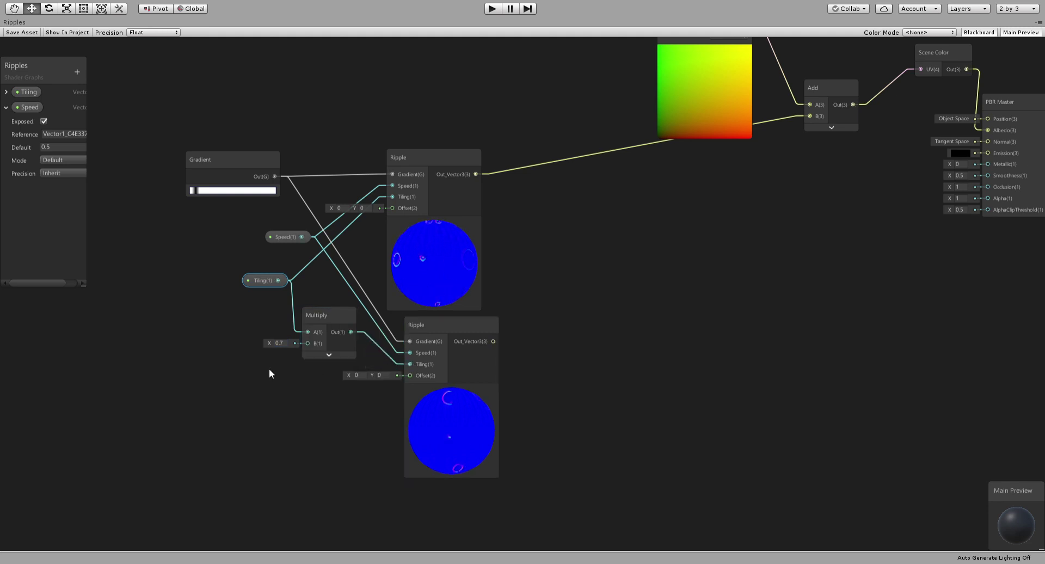
Step: Set the second Ripple node's Offset to 0.5, 0.5
left_click(362, 375)
type(".5")
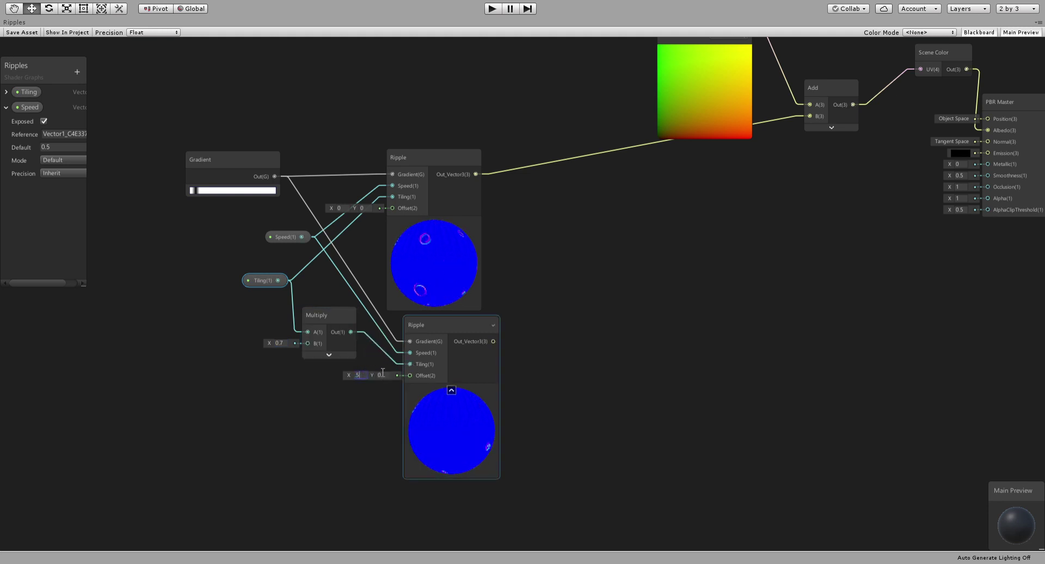
key("Tab")
type(".5")
left_click(625, 362)
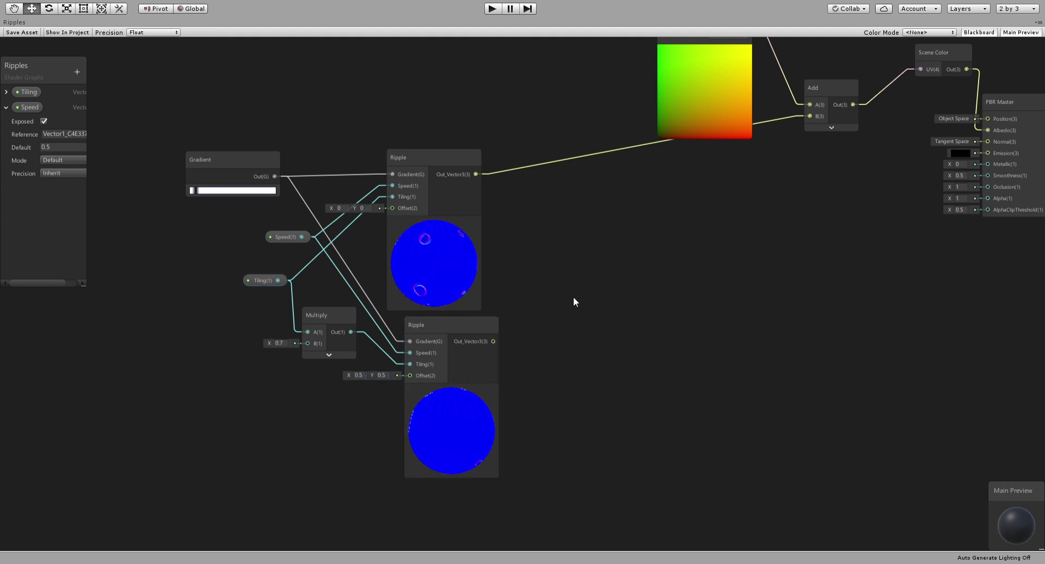
Step: Combine both Ripple outputs in a Normal Blend node and connect its output to the B input of the Add before Scene Color
middle_click_drag(573, 297, 534, 310)
middle_click_drag(485, 357, 399, 401)
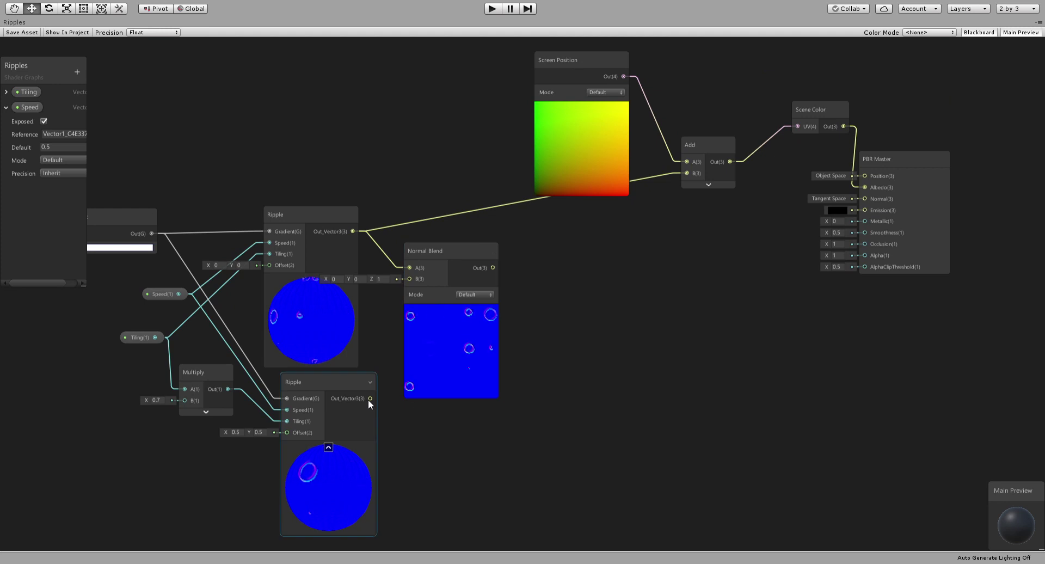
left_click_drag(370, 398, 430, 277)
middle_click_drag(480, 277, 424, 321)
left_click_drag(424, 321, 614, 225)
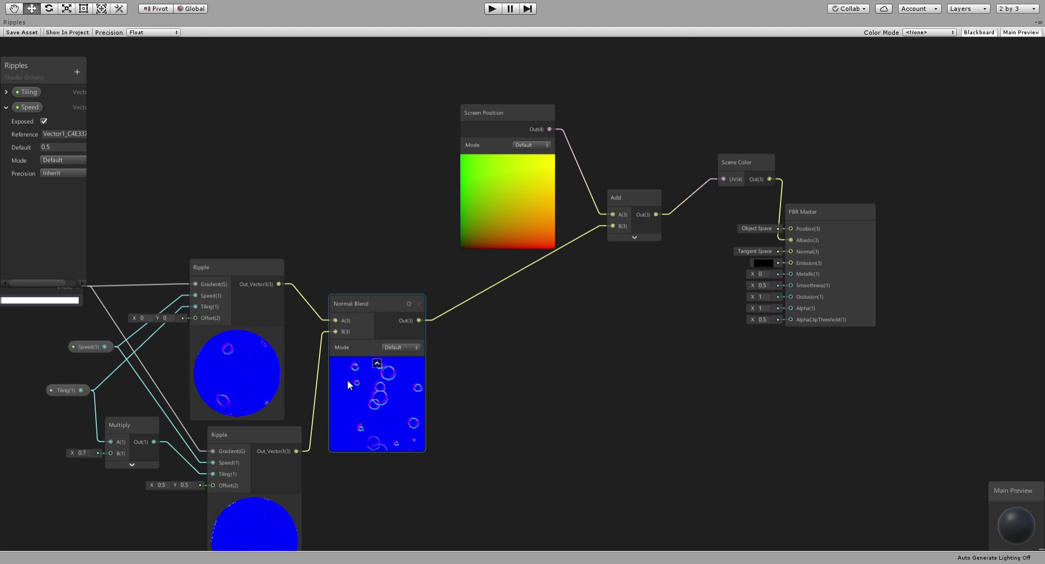
Step: Try an Offset X of 50.5 on the second Ripple node, then restore it to 0.5
middle_click_drag(355, 434, 570, 361)
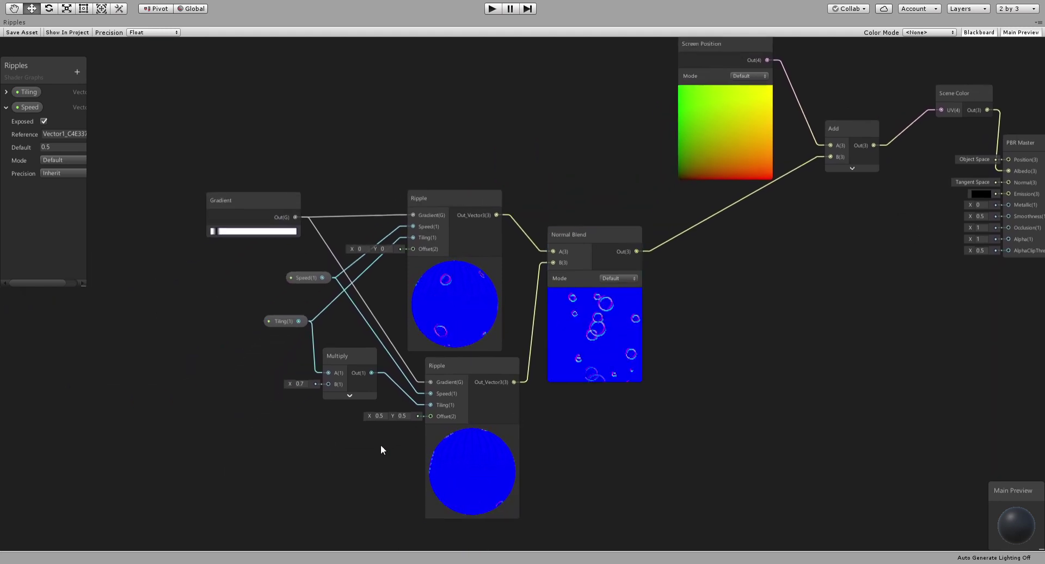
left_click(377, 416)
type("5.5")
key("BackSpace")
key("BackSpace")
key("BackSpace")
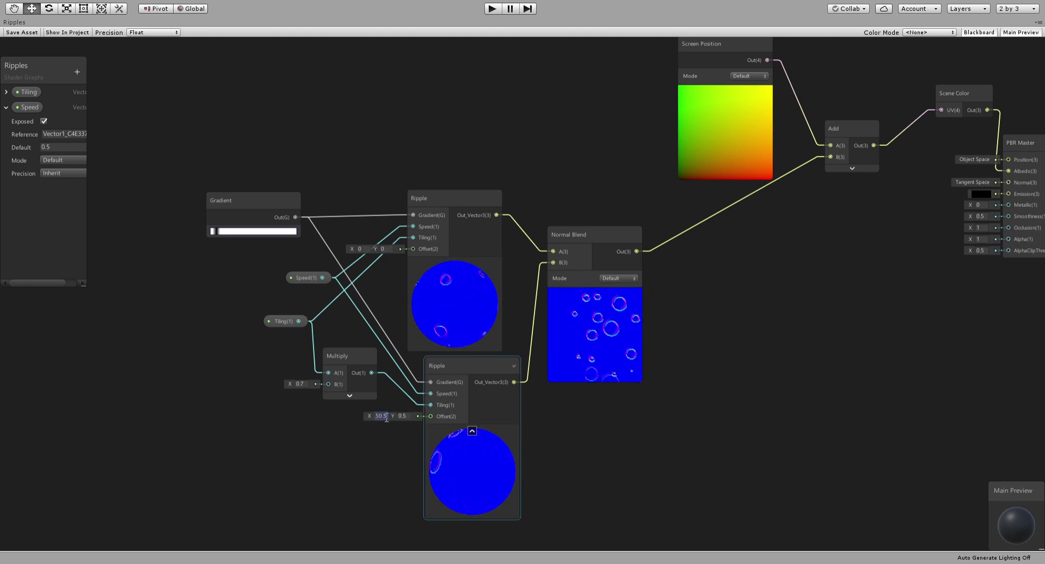
type("0.5")
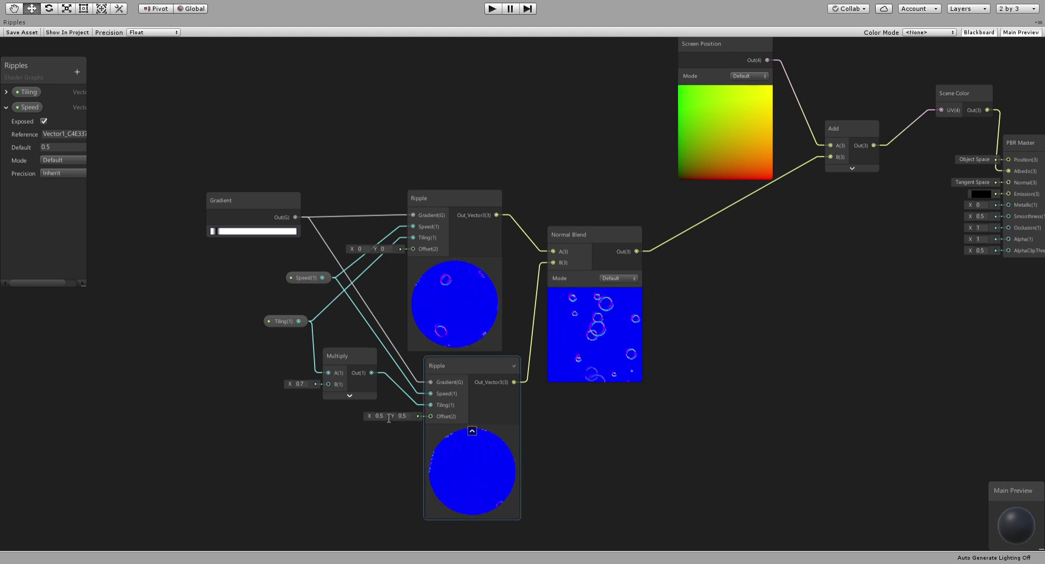
Step: Set the X component of the second Ripple node's Offset to 5
key("BackSpace")
key("BackSpace")
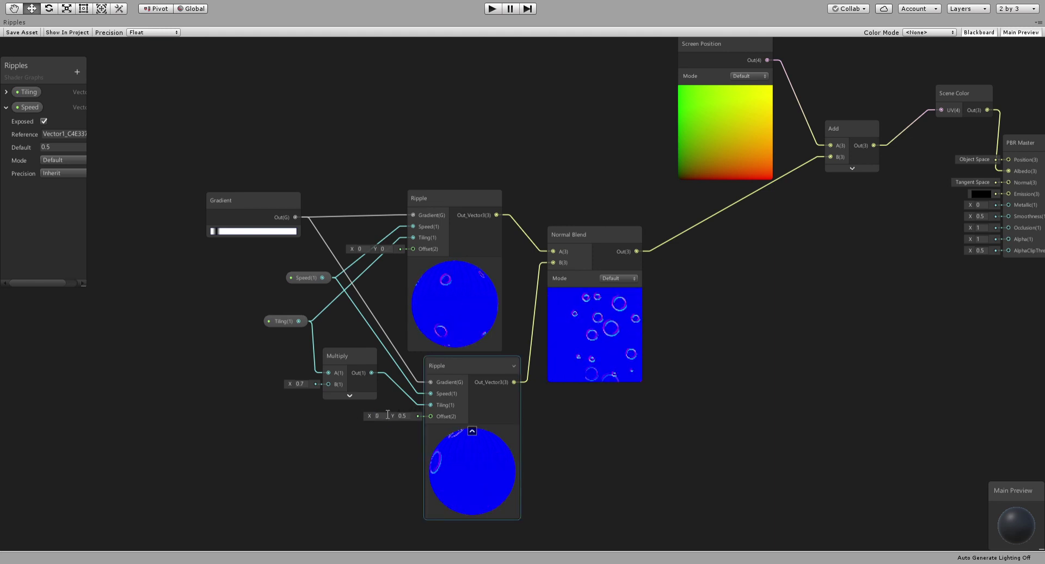
key("BackSpace")
type("5")
key("Return")
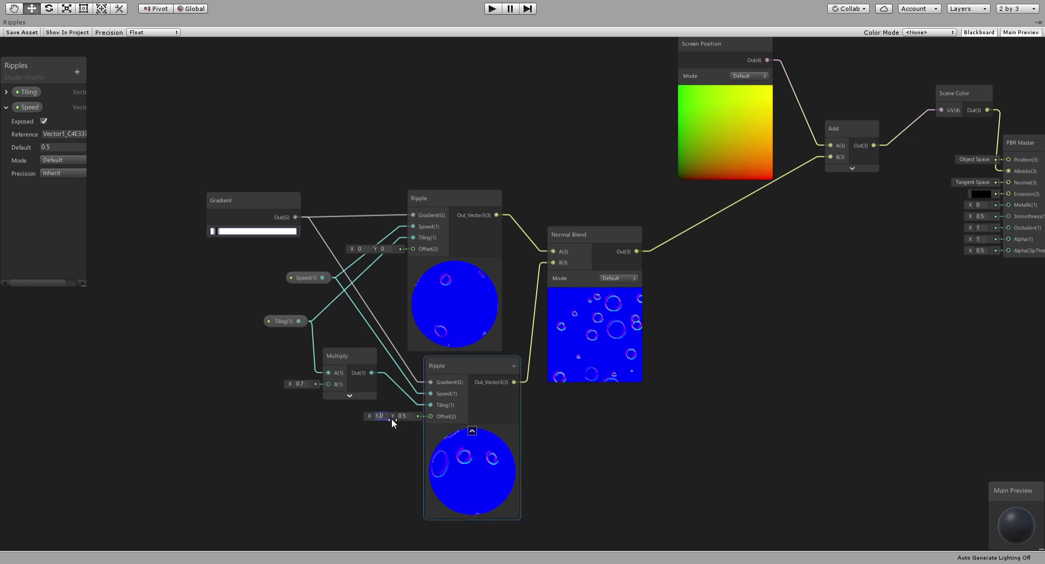
Step: Set the second Ripple node's Offset to 5.5, 5.5 and save the shader graph
left_click(402, 415)
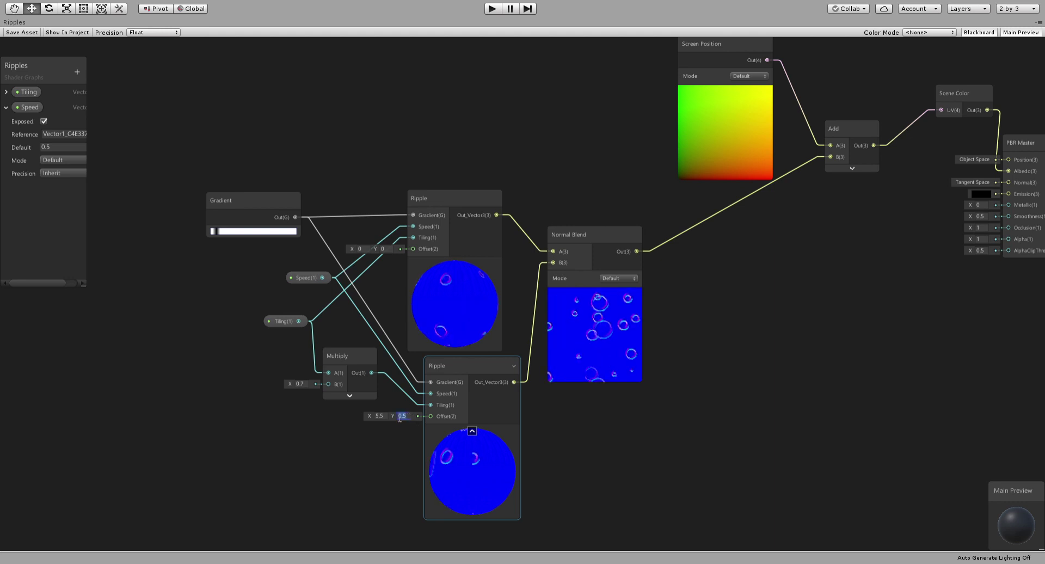
type("5.5")
left_click(368, 449)
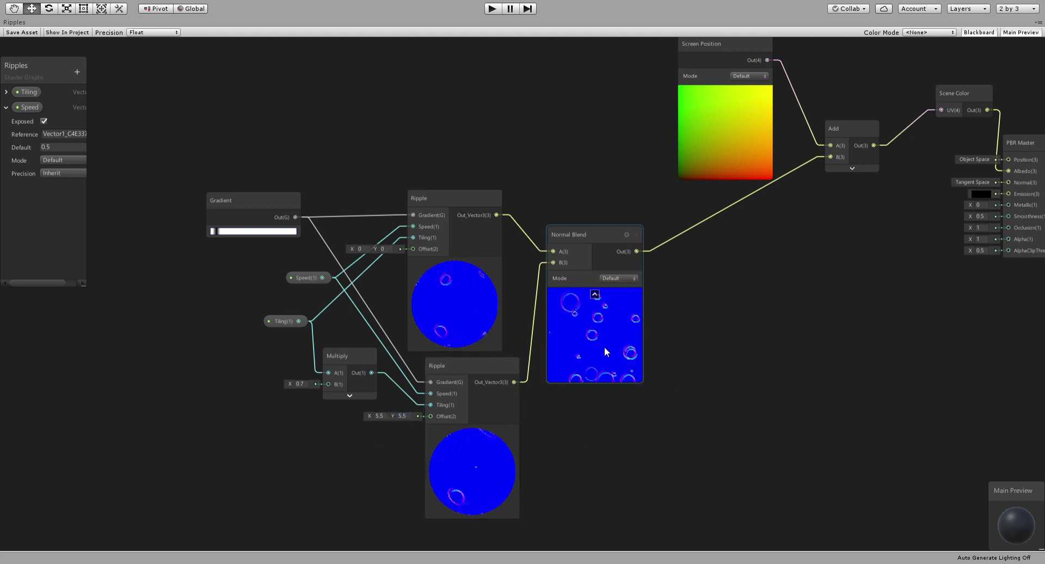
middle_click_drag(729, 305, 491, 415)
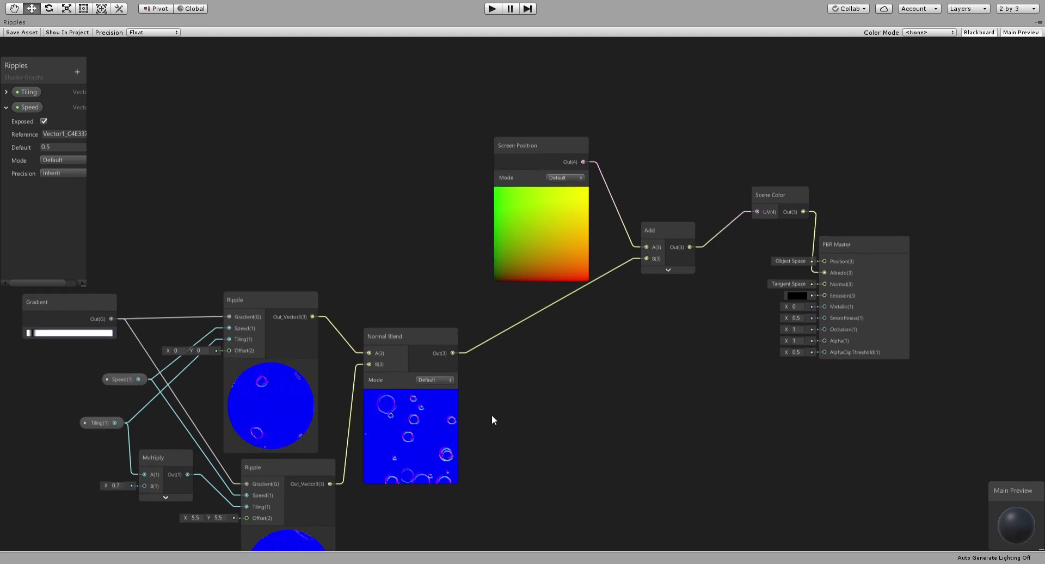
left_click(22, 32)
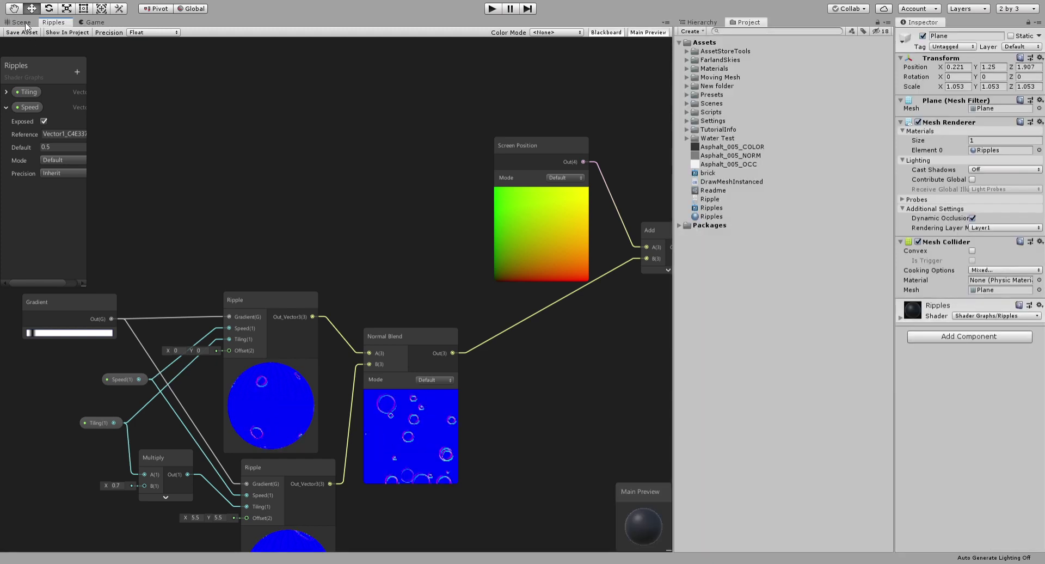
Step: Set the Ripples material's Tiling to about 26.82 and inspect the ripples in the scene
left_click(21, 22)
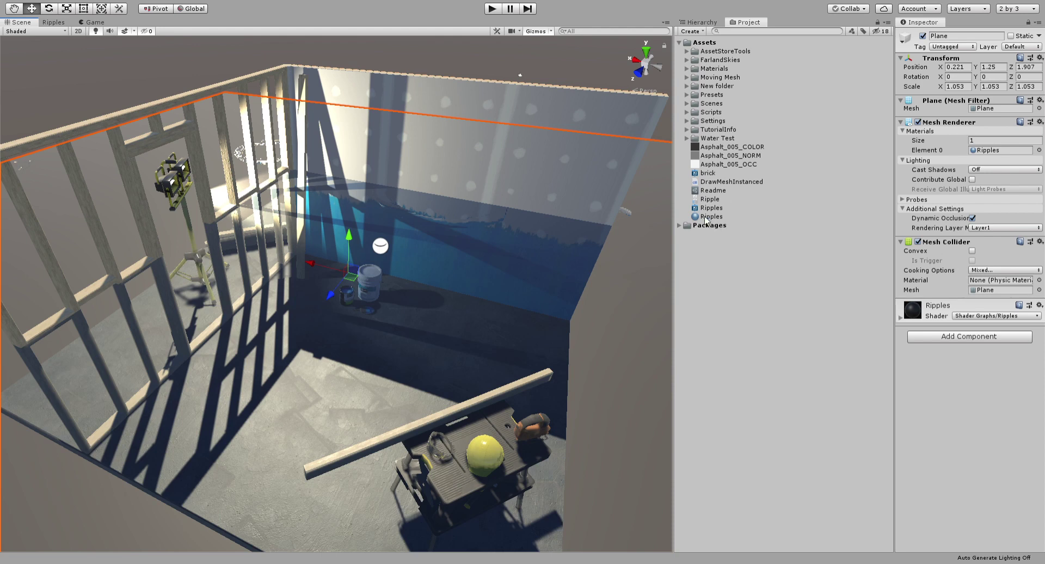
left_click(707, 216)
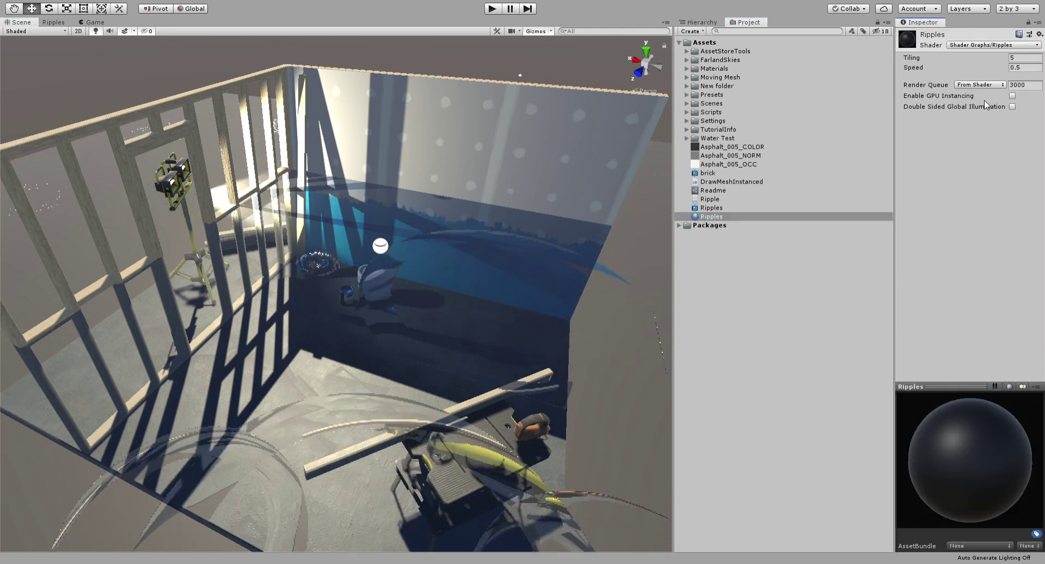
left_click_drag(911, 57, 314, 76)
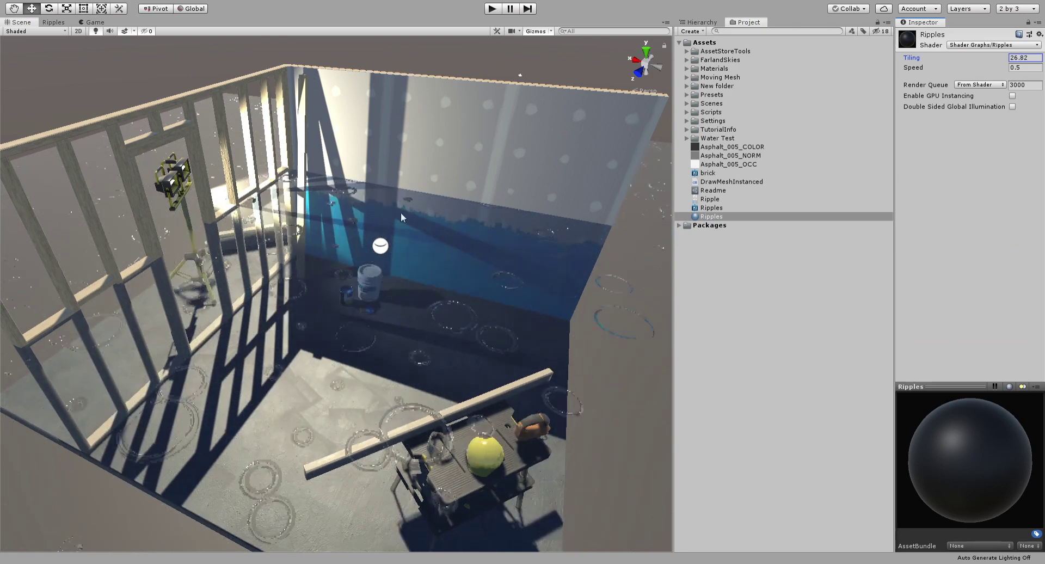
right_click_drag(400, 212, 361, 254)
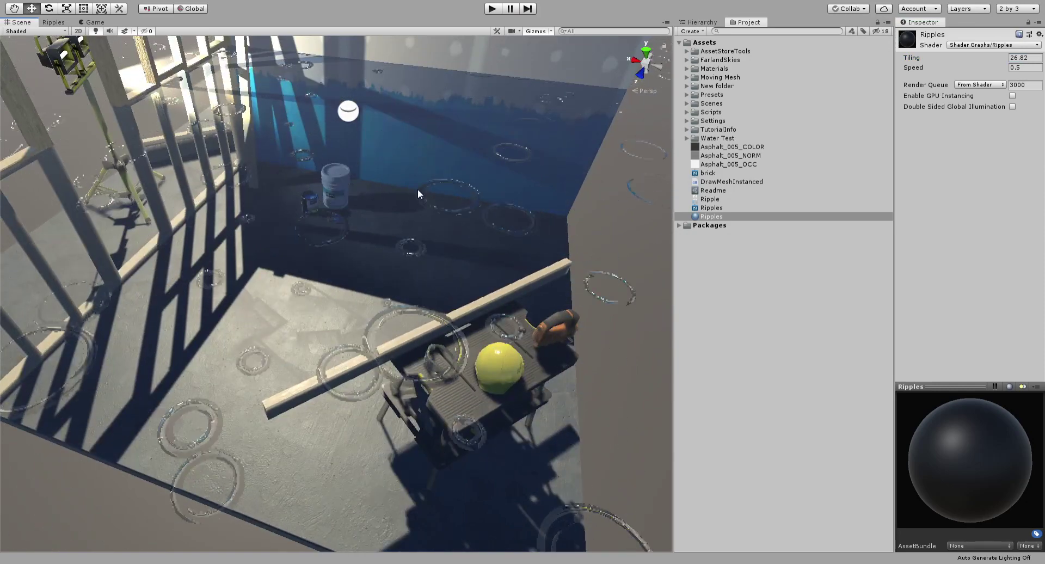
Step: Add an exposed Vector1 property named Strength to the Ripples shader graph
left_click(54, 23)
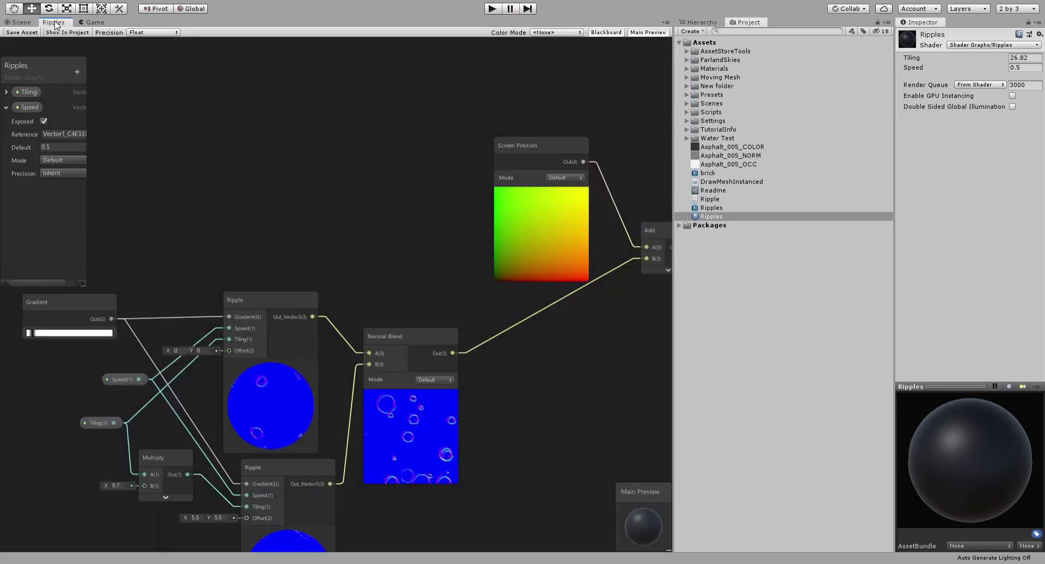
scroll(312, 236, "down", 2)
scroll(365, 271, "up", 3)
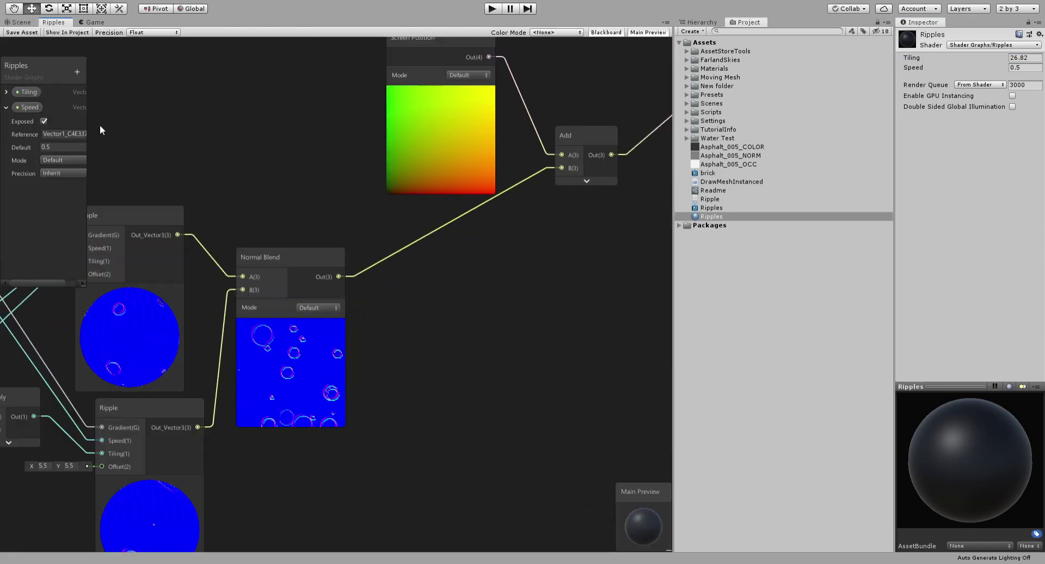
left_click(76, 72)
left_click(100, 84)
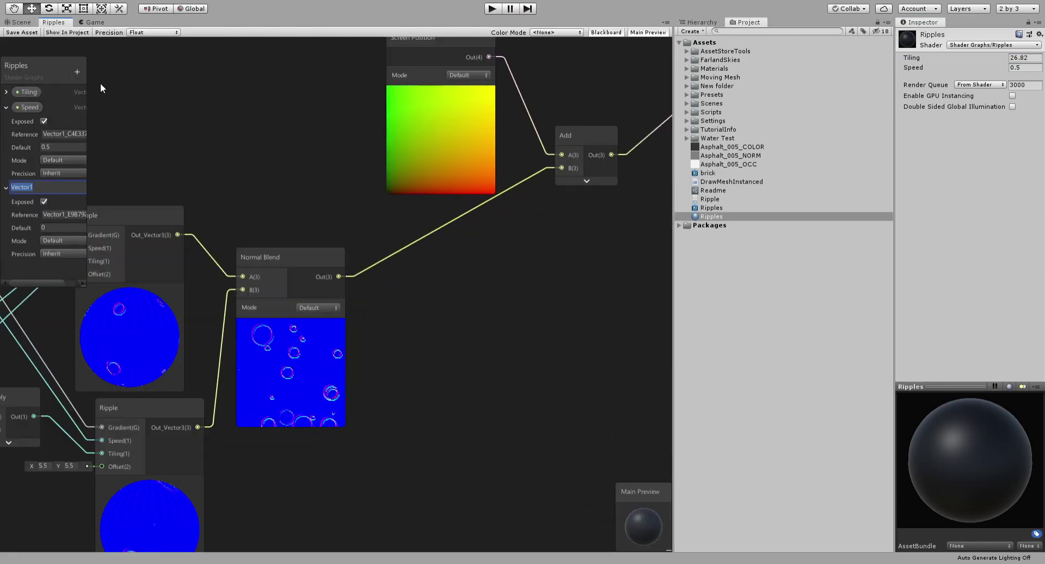
type("Strength")
left_click(15, 201)
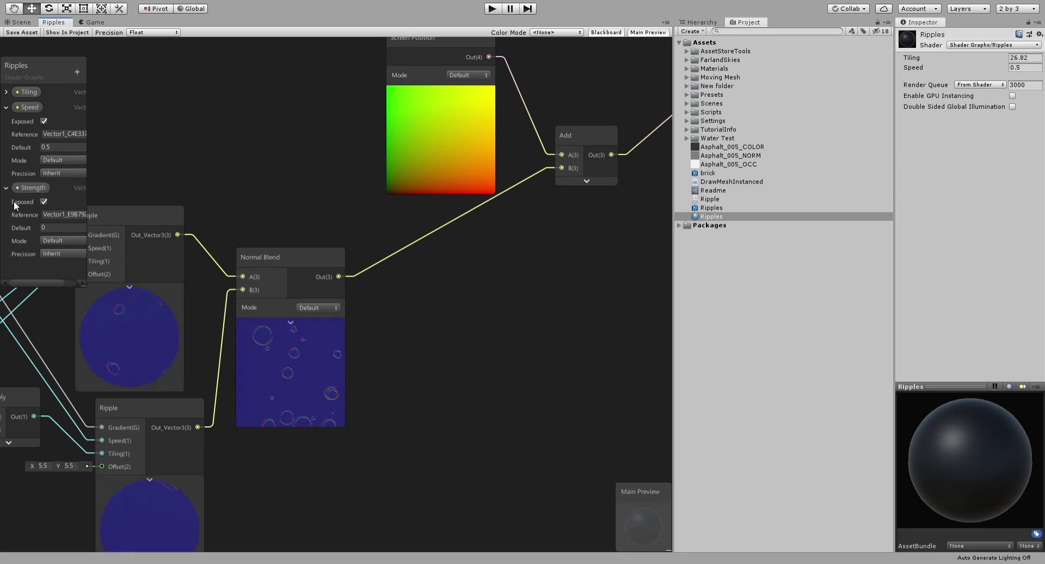
Step: Insert a Normal Strength node between Normal Blend and the Add node's B input, driven by the Strength property
left_click_drag(25, 191, 281, 447)
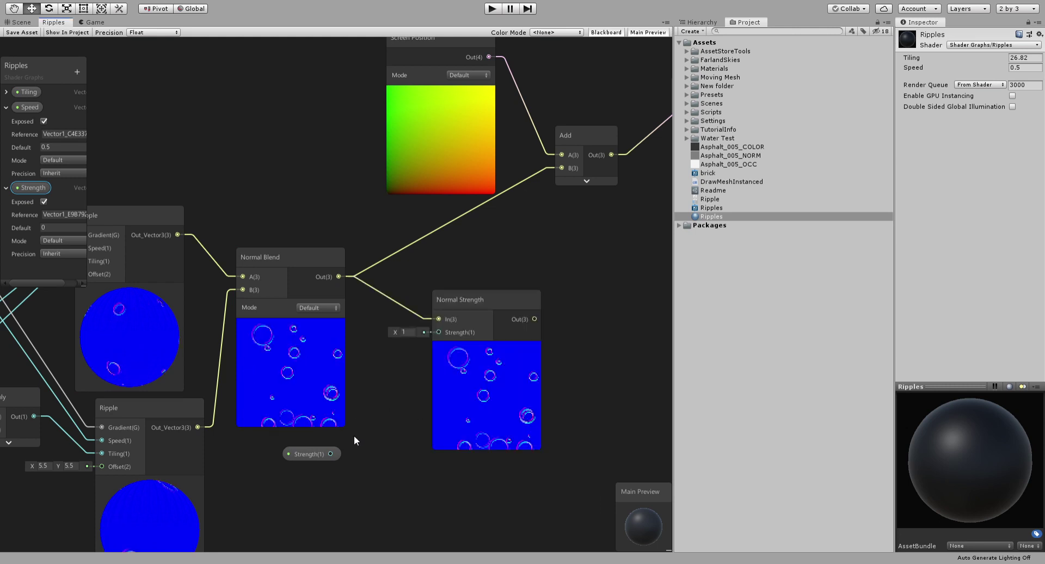
left_click_drag(330, 454, 439, 332)
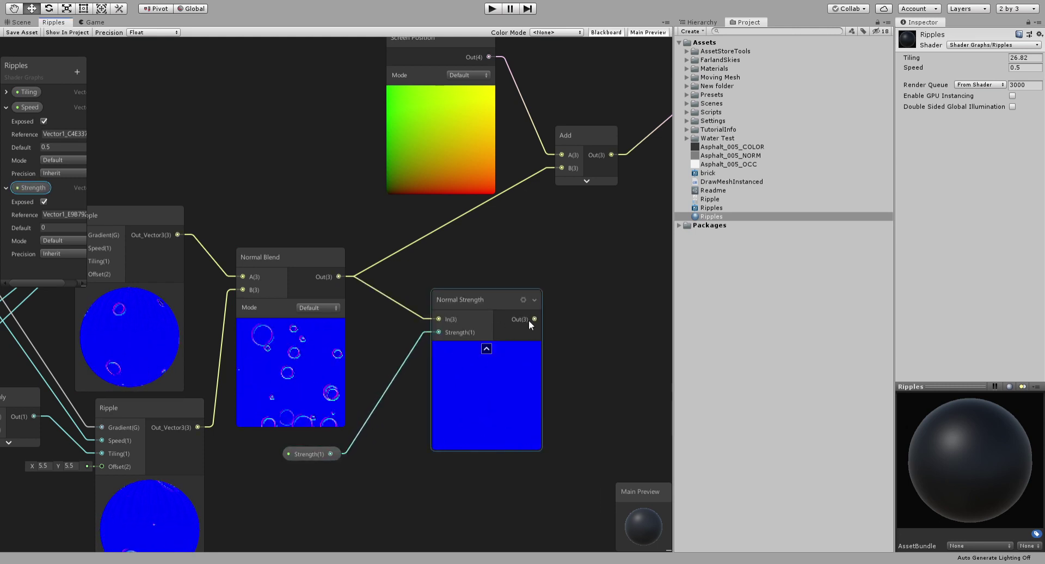
left_click_drag(536, 319, 537, 235)
left_click_drag(559, 172, 560, 169)
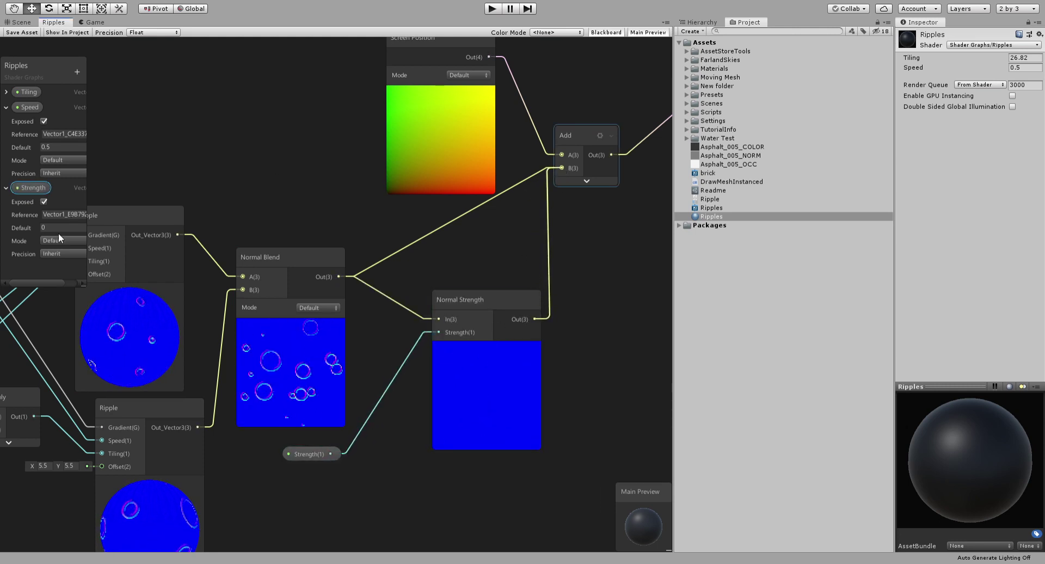
Step: Set the Strength property's default to 0.2 and check the saved shader's ripples in the scene
type("0.2")
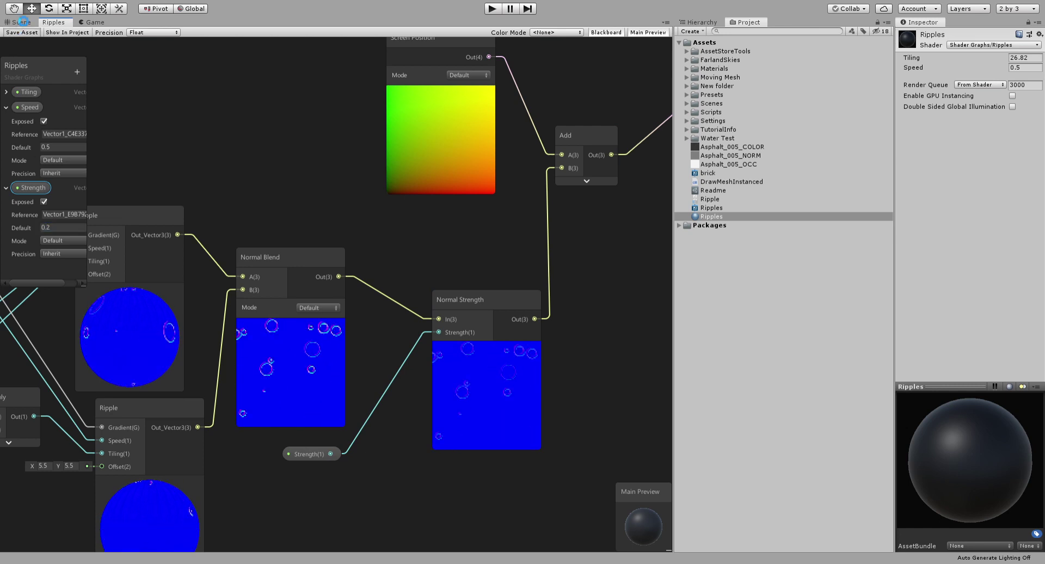
left_click(21, 23)
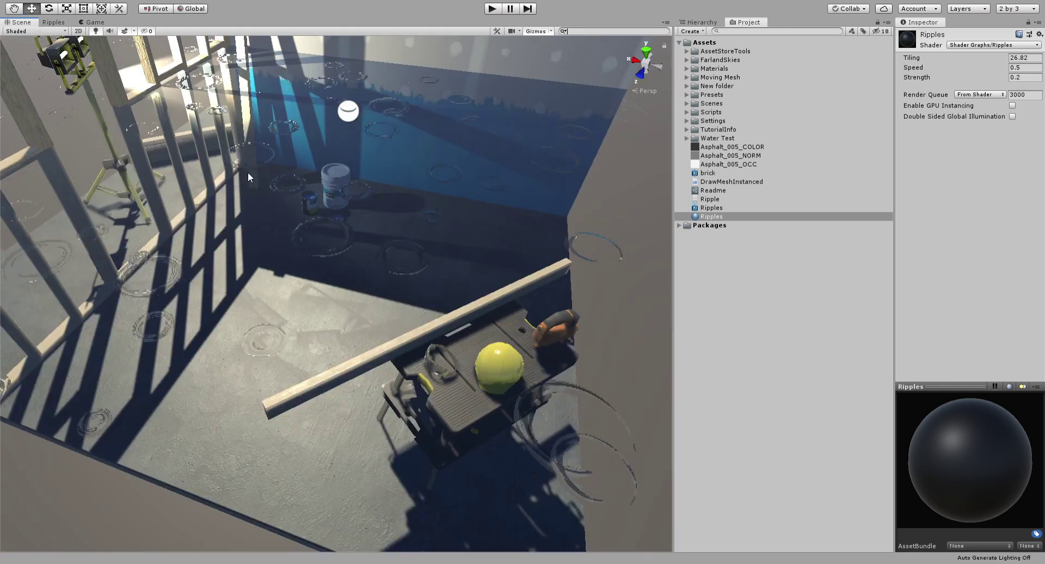
right_click_drag(293, 228, 321, 262)
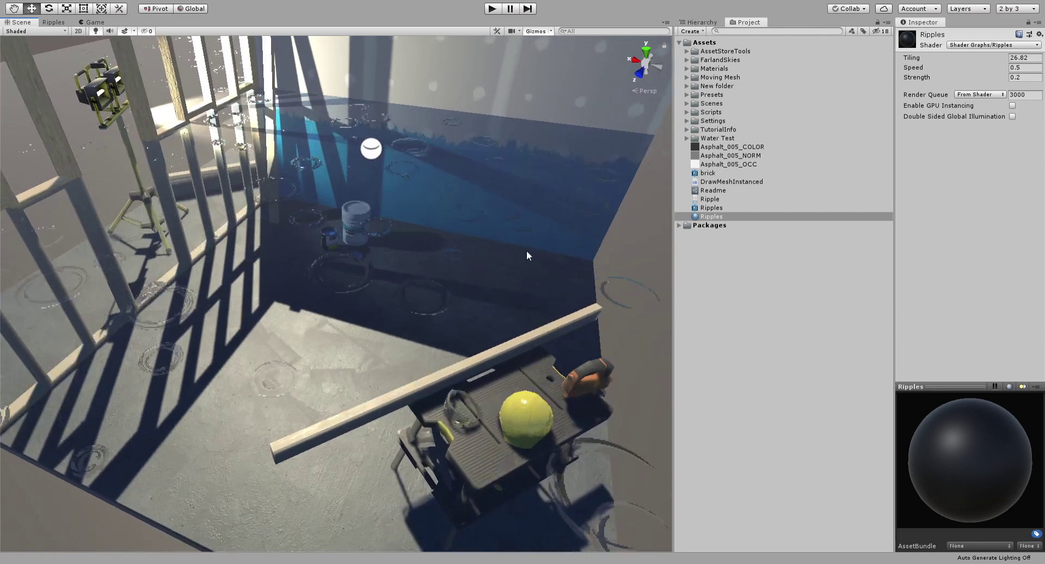
Step: Set the Ripples material's Strength to -0.1 and inspect the distortion in the scene
left_click(1036, 78)
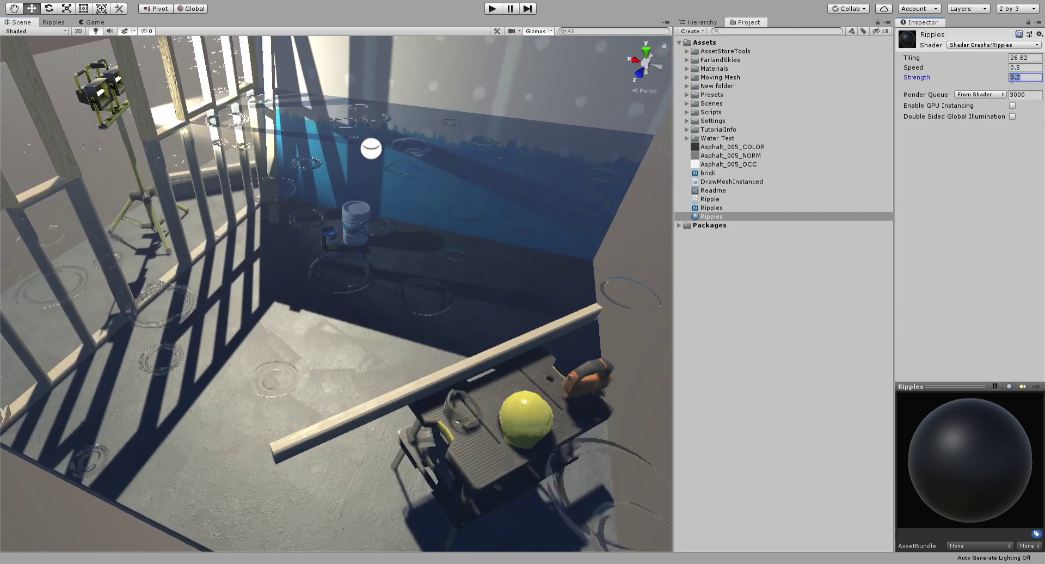
type("-")
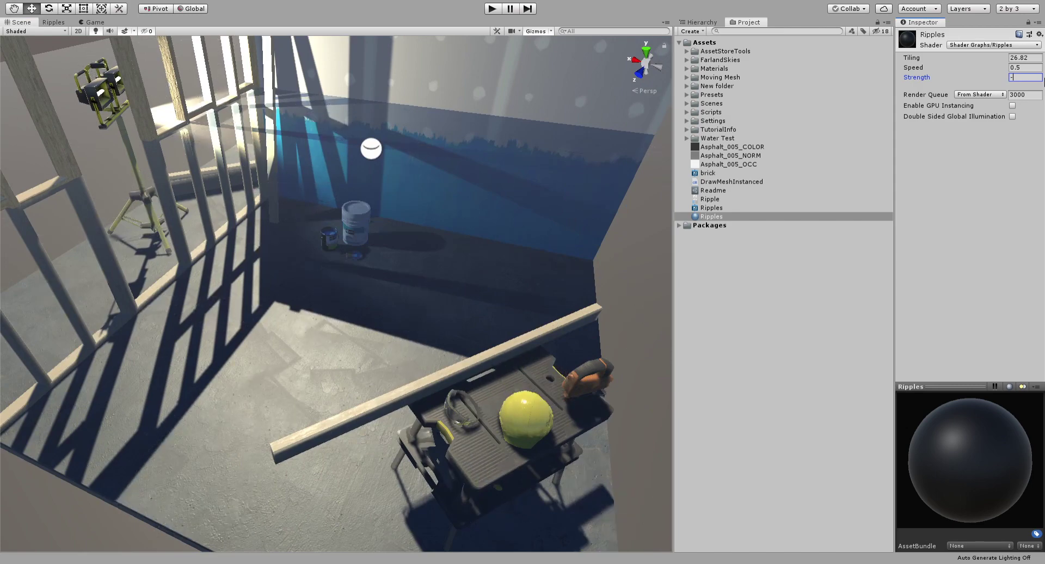
type("0.1")
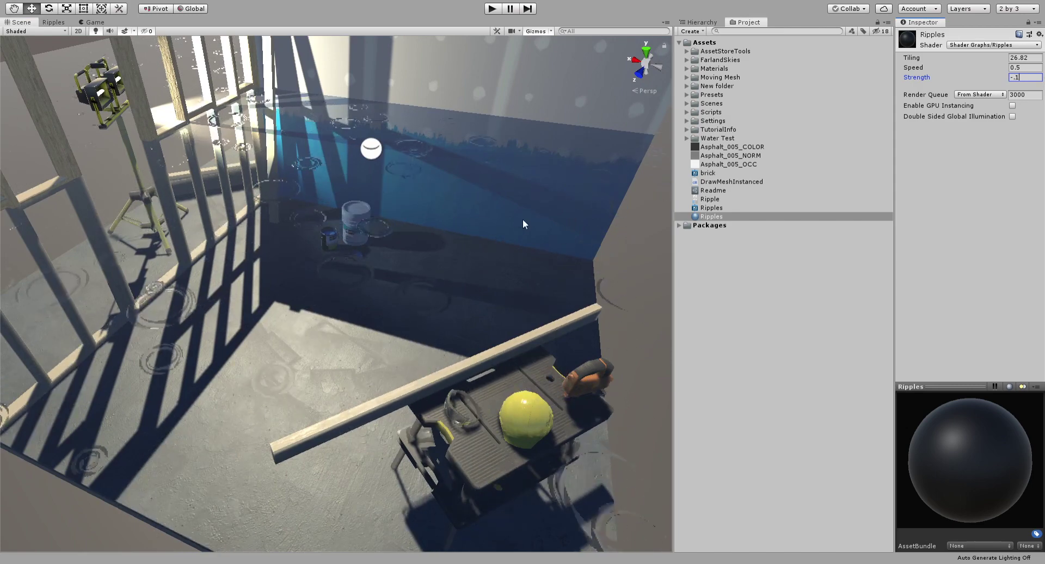
right_click_drag(523, 220, 501, 221)
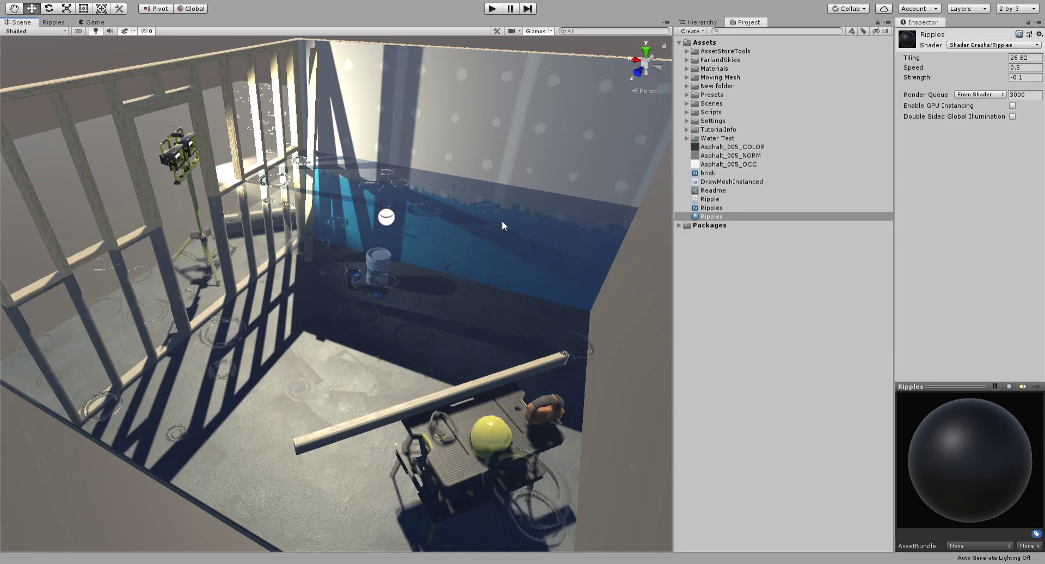